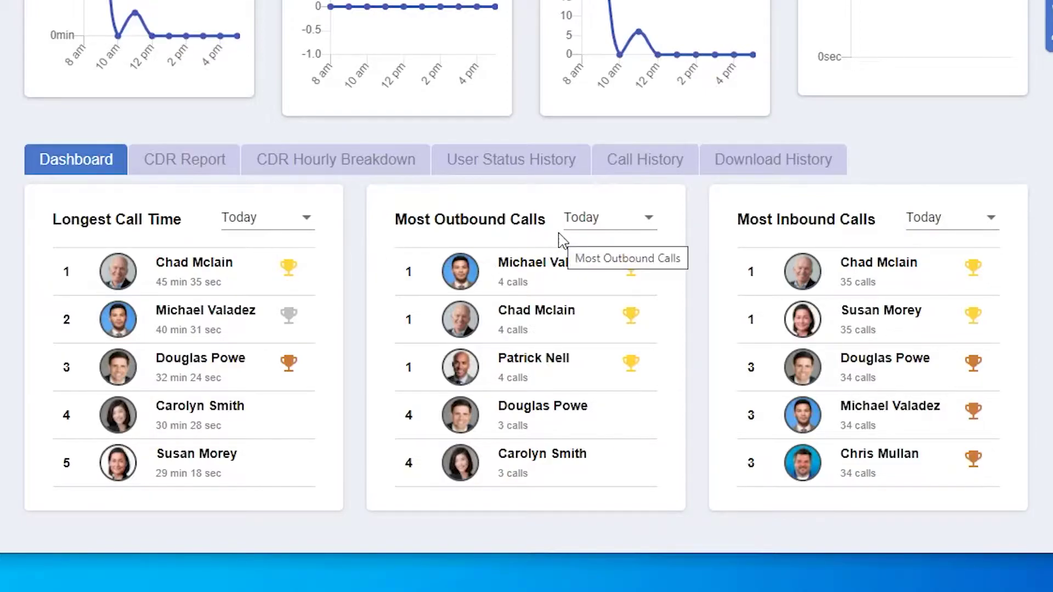
Step: Keep the inbound leaderboard on Today and open the CDR Report
left_click(971, 228)
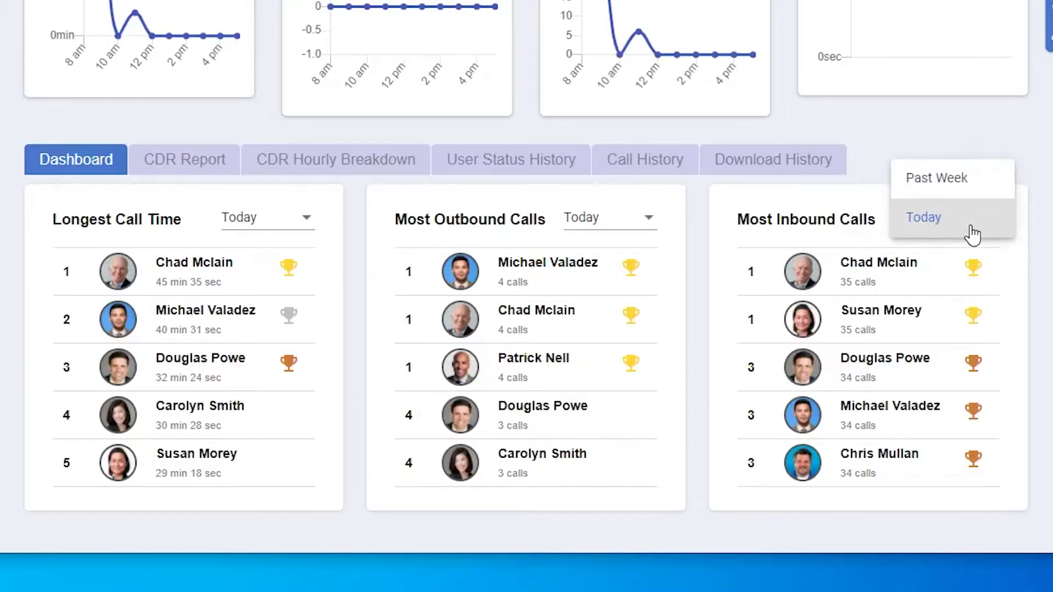
left_click(972, 235)
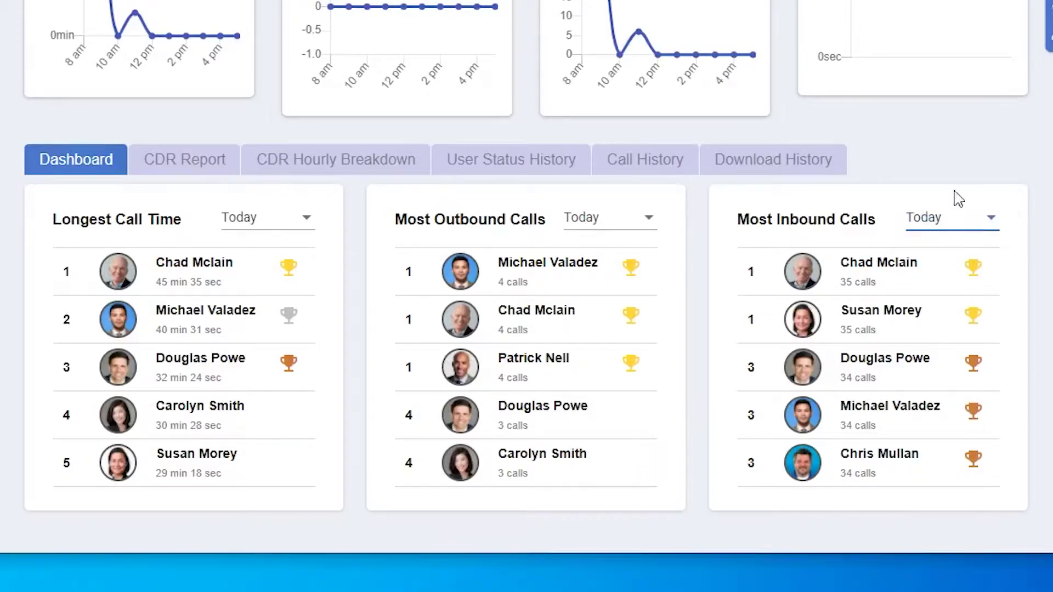
left_click(191, 171)
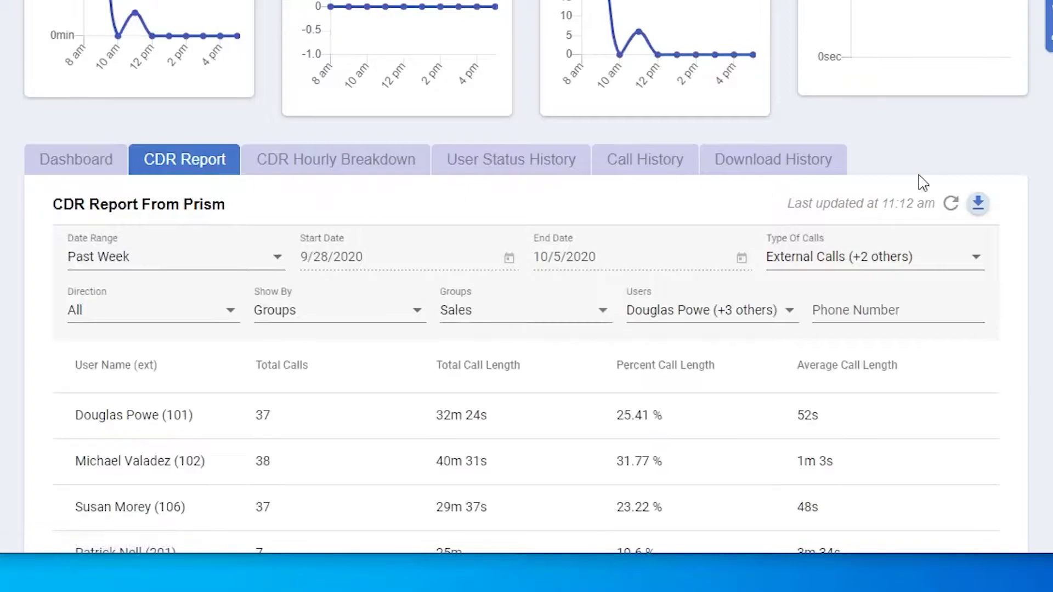
scroll(952, 244, "up", 3)
scroll(1049, 336, "down", 7)
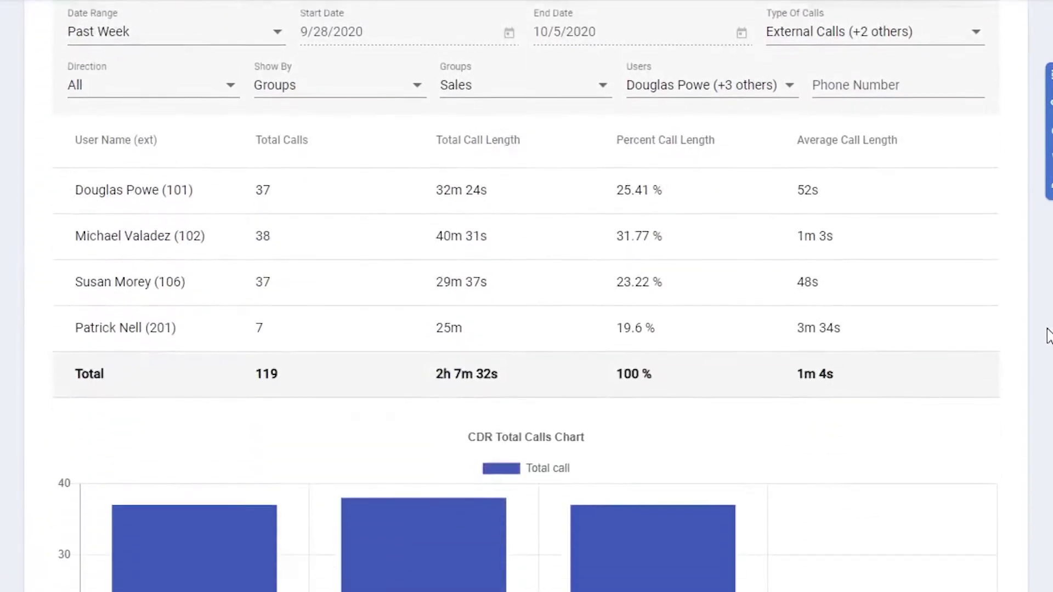
scroll(1049, 335, "up", 2)
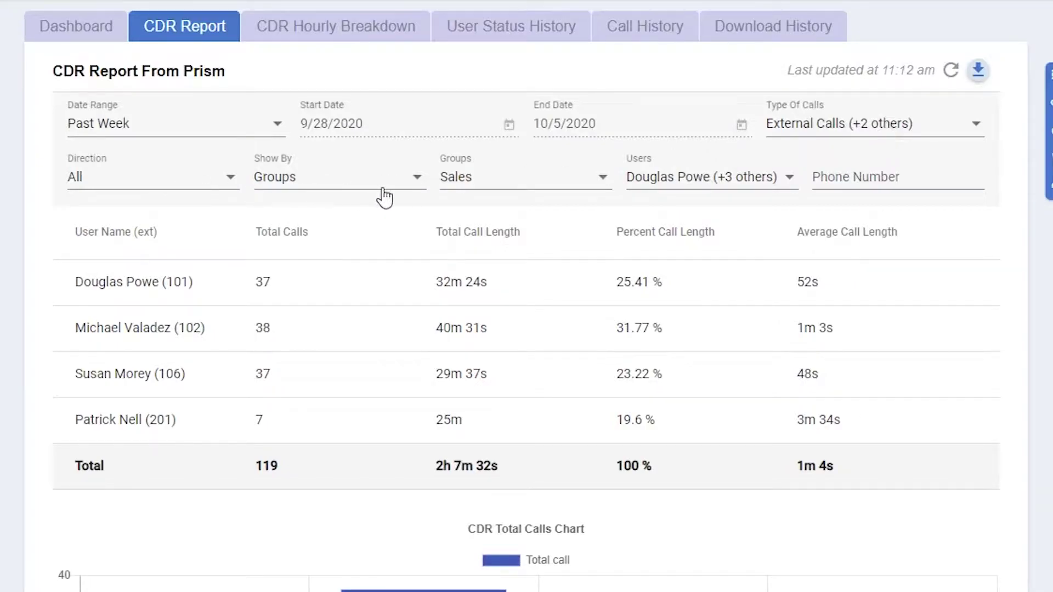
Step: Check which users the CDR report includes, leaving the Users filter unchanged
left_click(716, 189)
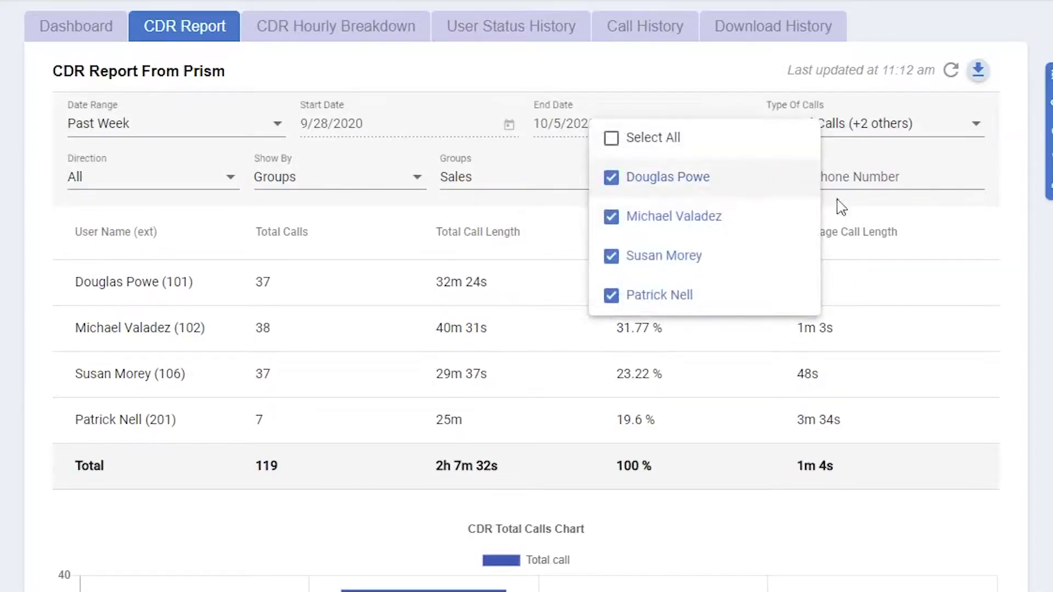
left_click(1019, 213)
left_click(950, 182)
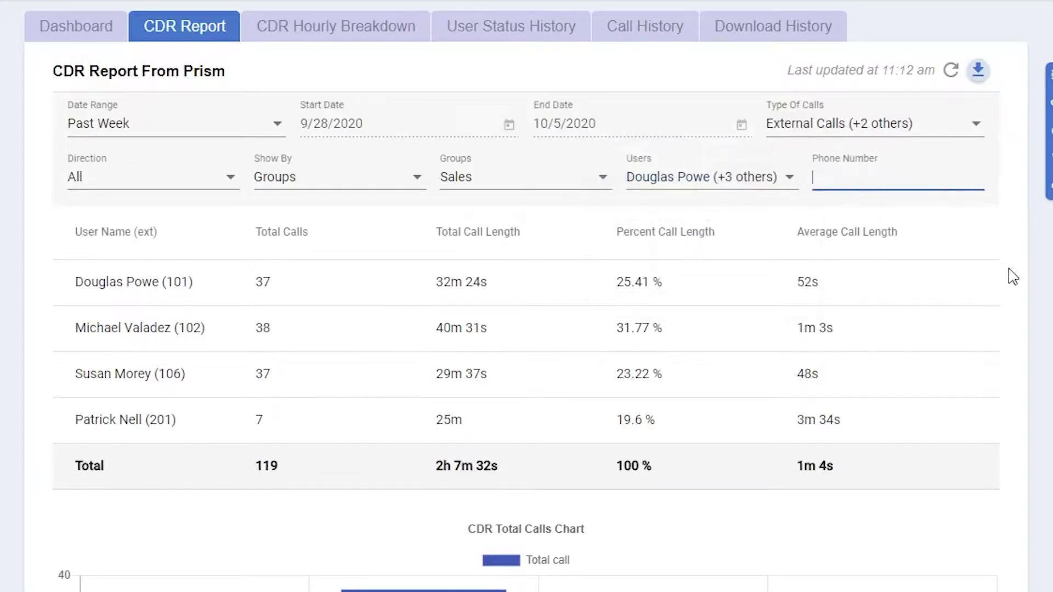
Step: View the first agent's call list, then review the call-count and call-time charts
left_click(369, 292)
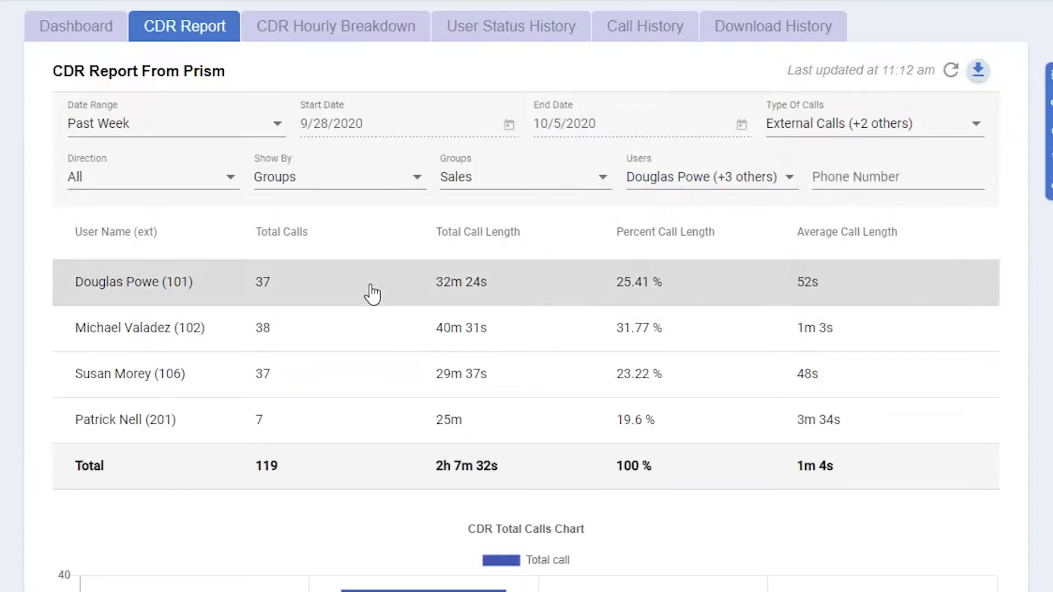
scroll(372, 295, "up", 20)
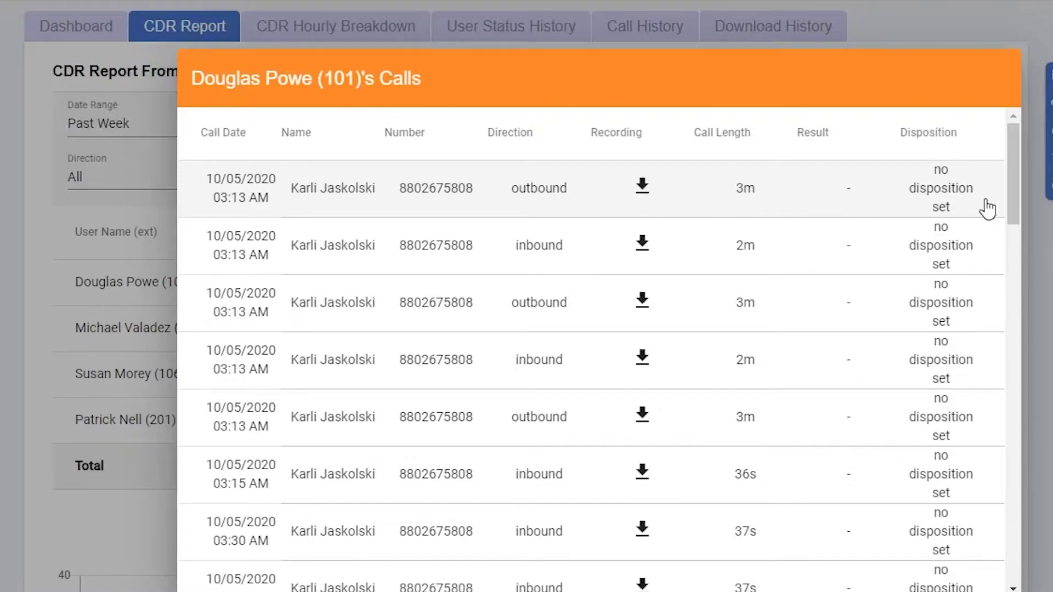
left_click(1006, 552)
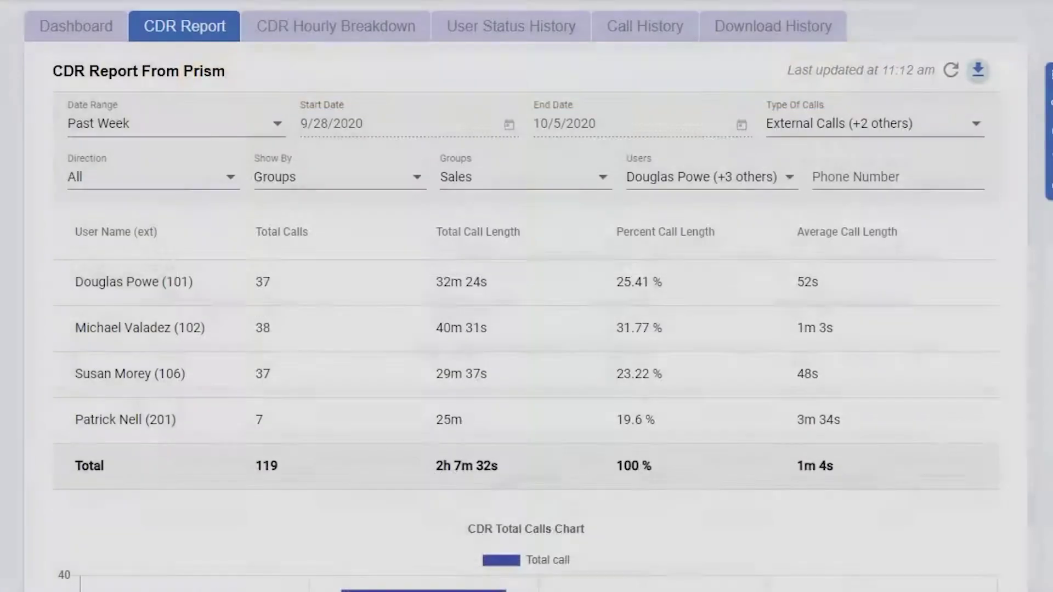
scroll(1006, 552, "down", 5)
scroll(1006, 552, "down", 3)
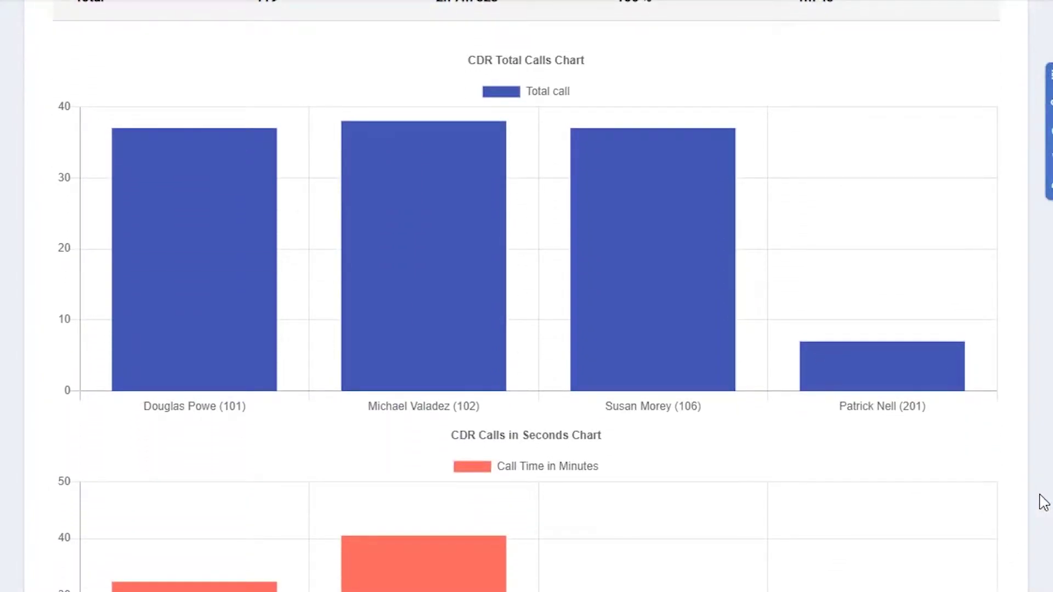
scroll(1044, 502, "down", 3)
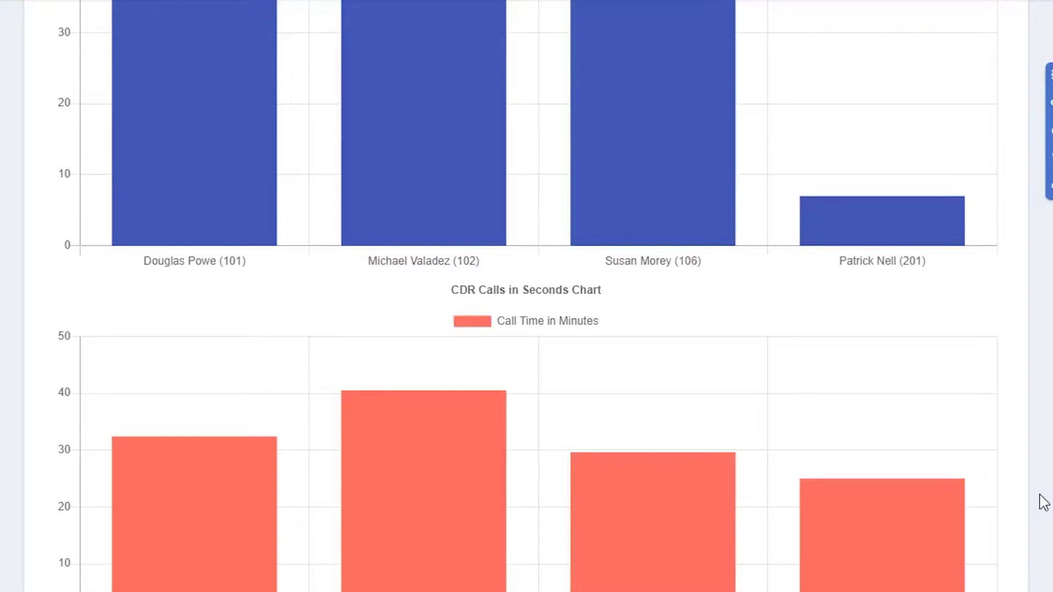
scroll(1043, 501, "up", 15)
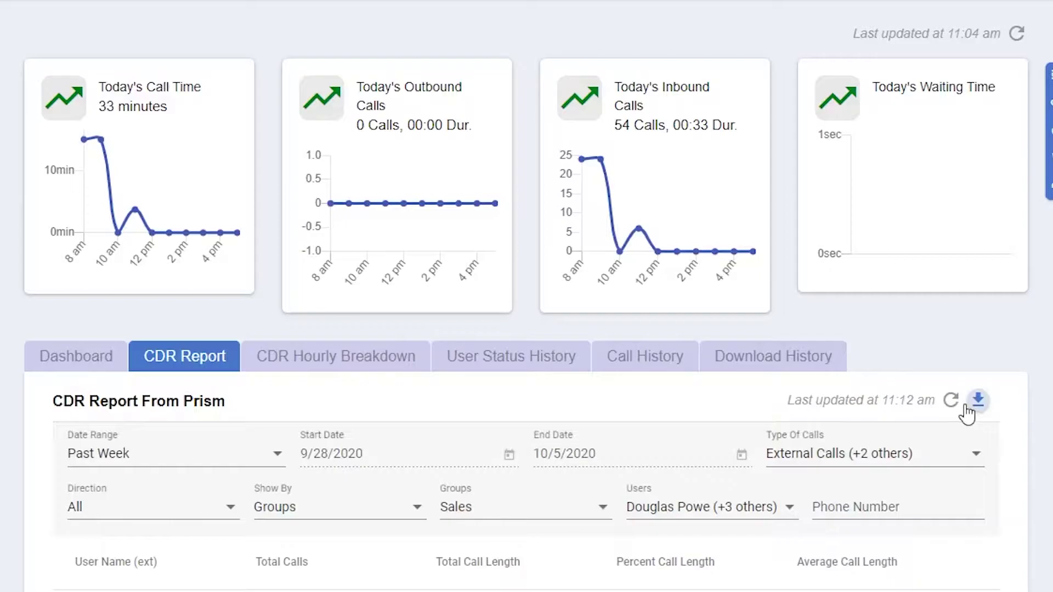
Step: Review today's hourly Sales group calls in CDR Hourly Breakdown, with Direction kept at All
left_click(374, 362)
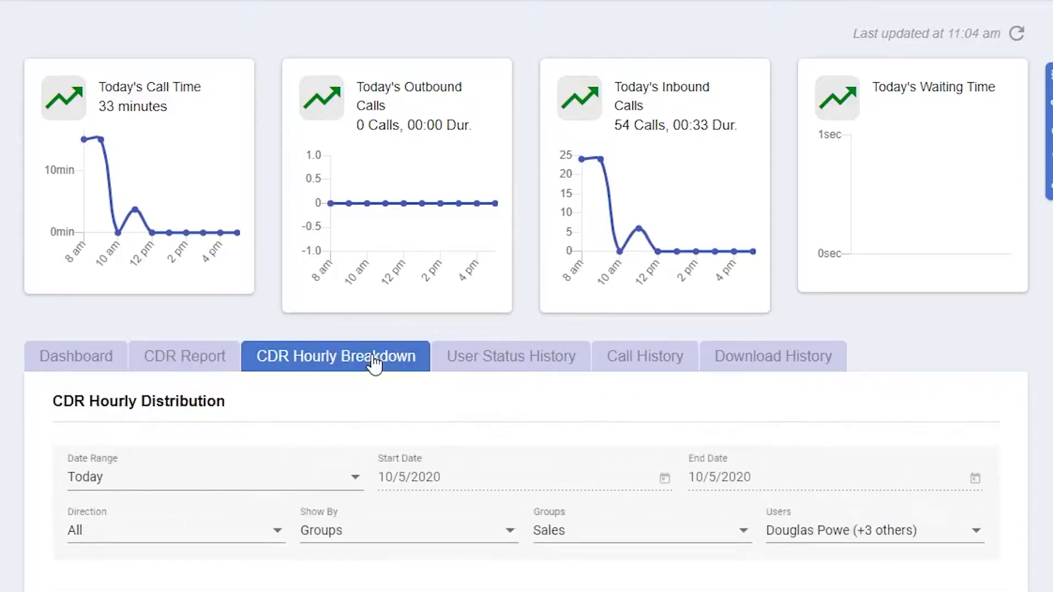
scroll(912, 399, "down", 7)
scroll(1041, 388, "up", 2)
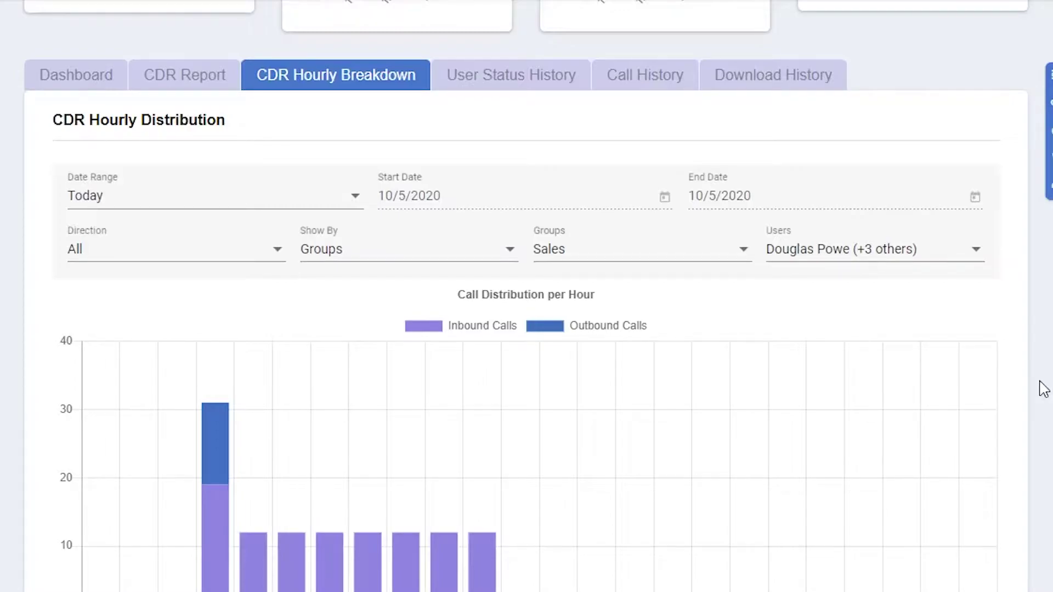
left_click(222, 248)
left_click(223, 250)
scroll(1025, 406, "down", 12)
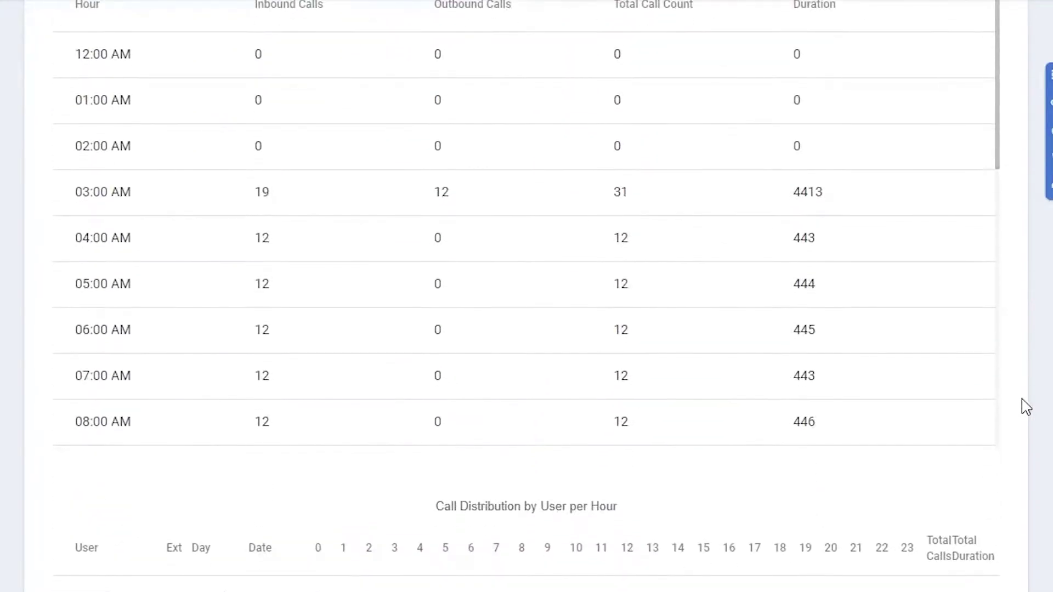
scroll(1025, 406, "up", 3)
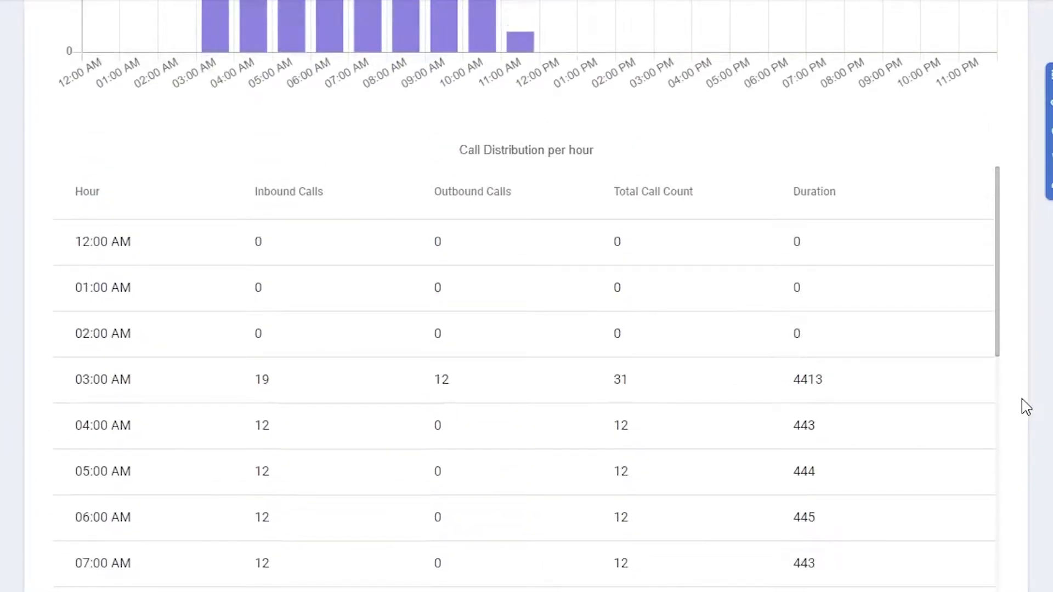
scroll(1025, 406, "down", 5)
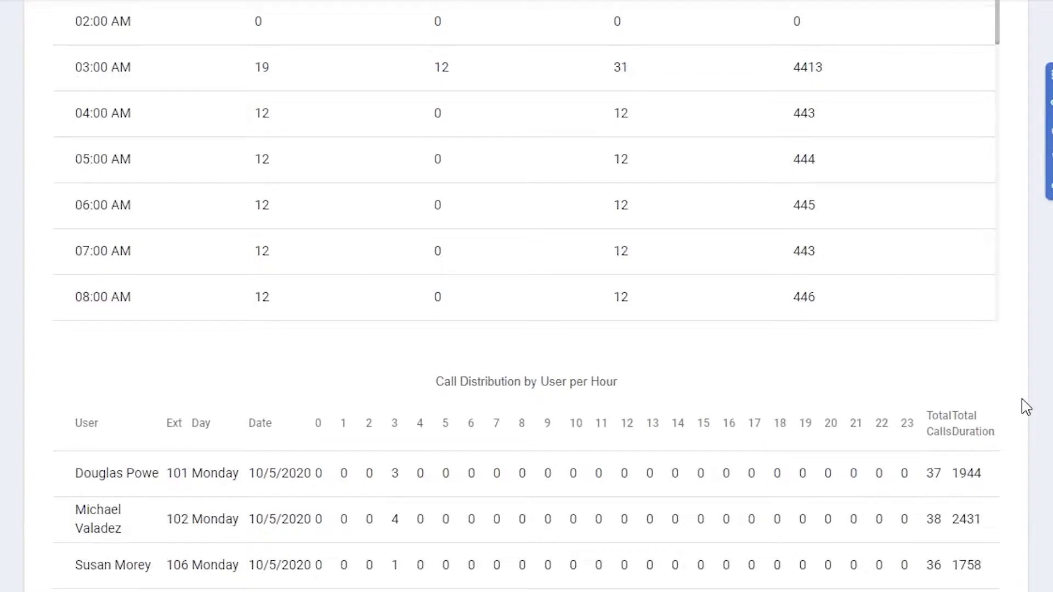
scroll(1025, 406, "up", 15)
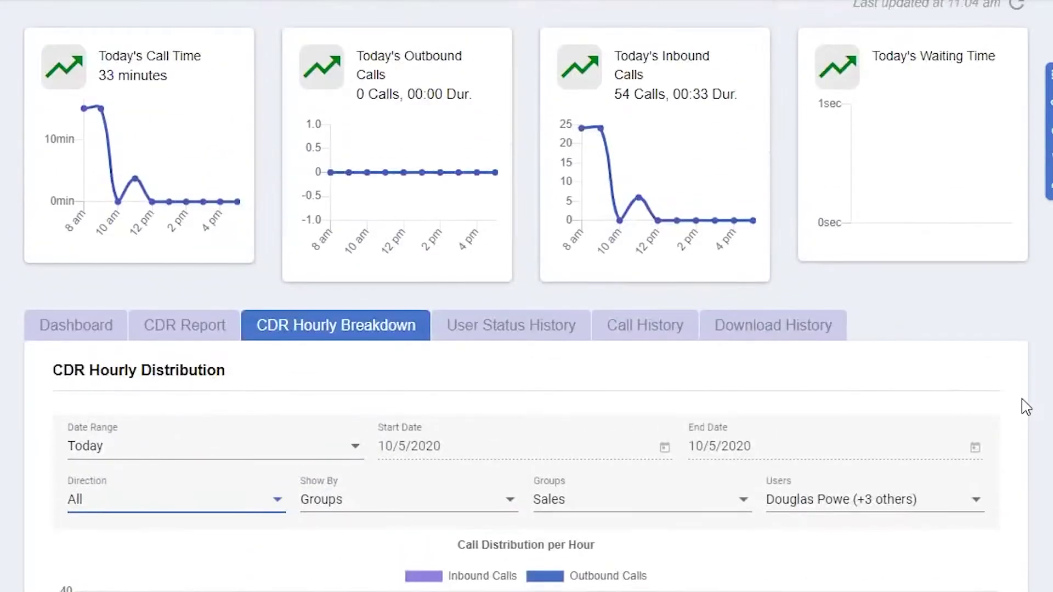
Step: Set an agent back to Available and show that agent's User Status History
left_click(530, 338)
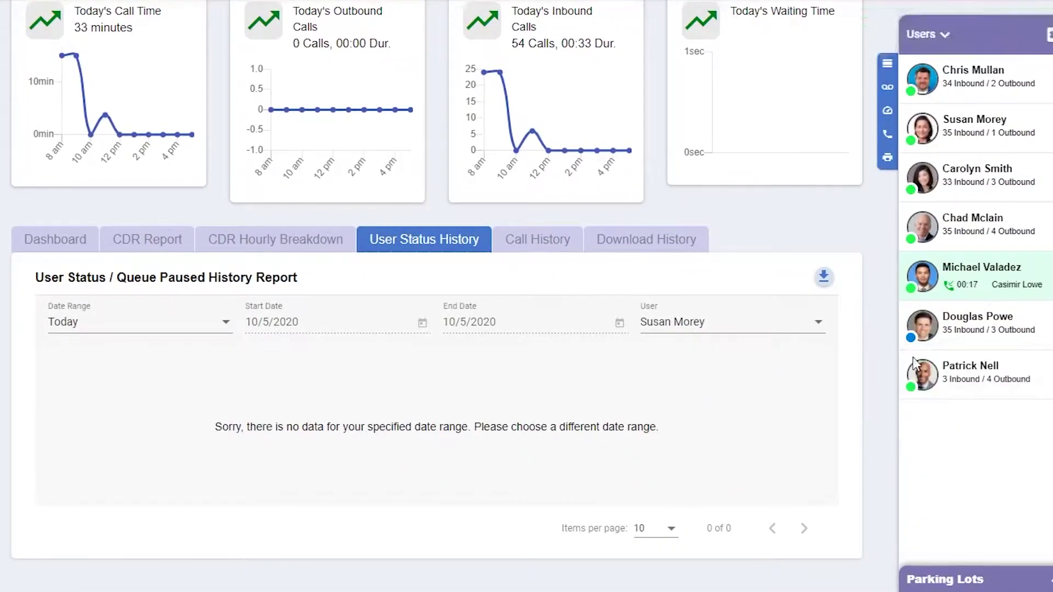
left_click(911, 337)
left_click(952, 373)
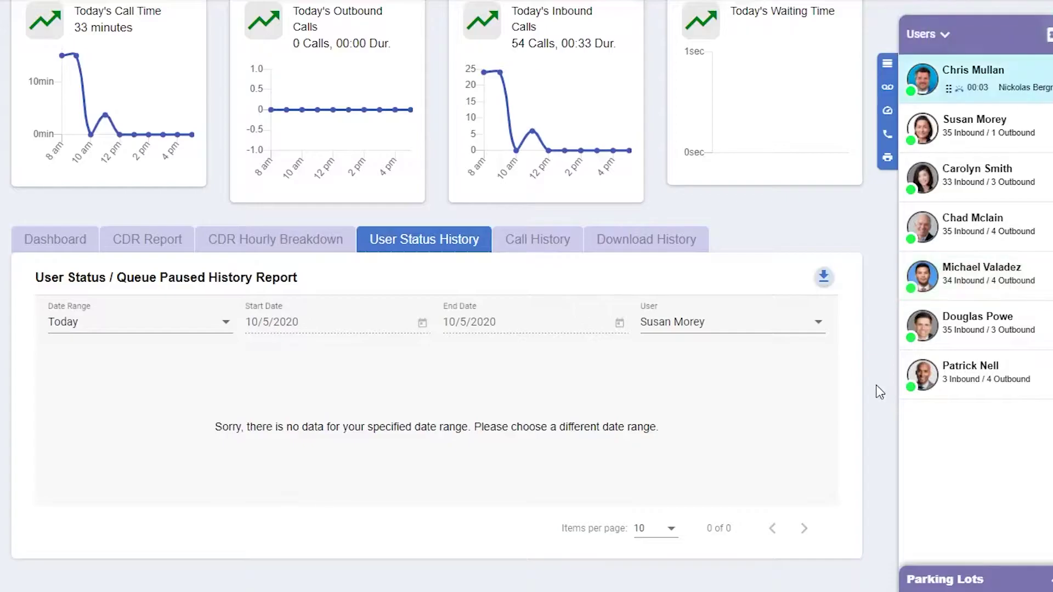
left_click(773, 330)
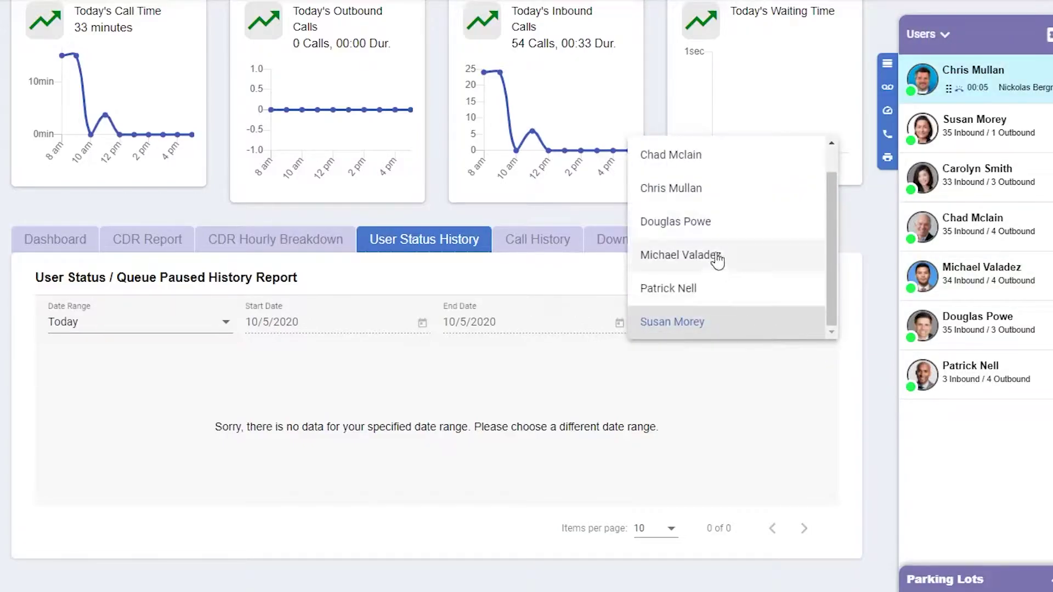
left_click(713, 221)
scroll(872, 415, "down", 1)
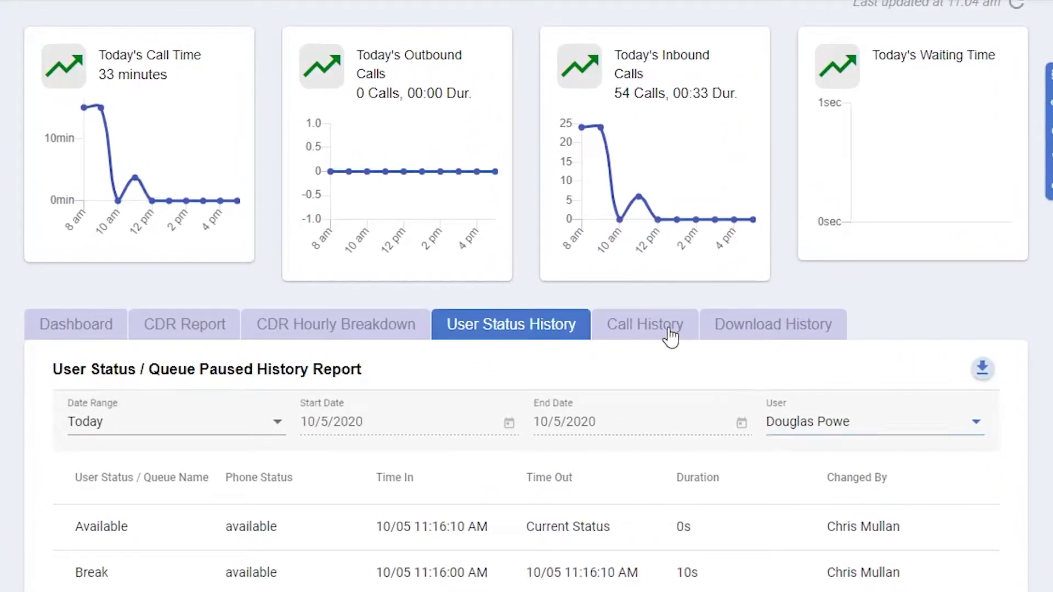
Step: Review the Call History list of one agent's inbound calls today, each about 36–37 seconds
left_click(670, 333)
scroll(526, 296, "down", 5)
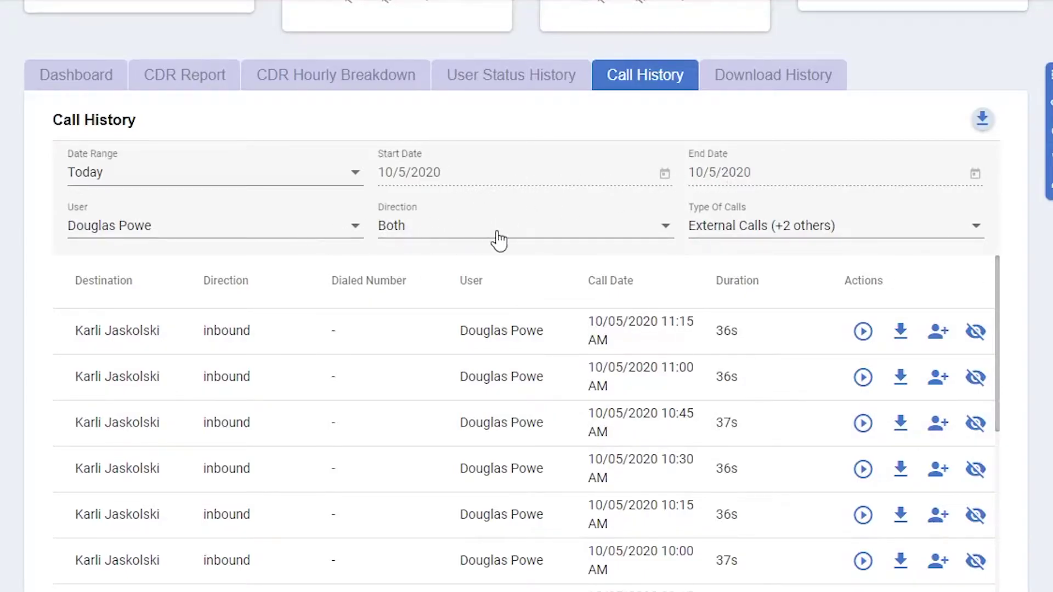
scroll(1048, 354, "down", 2)
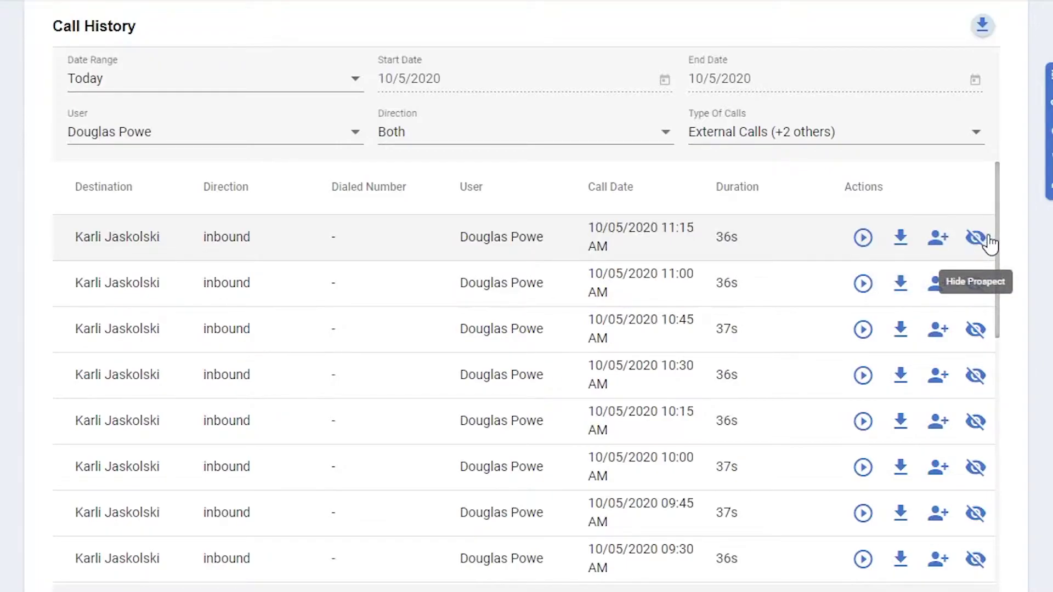
scroll(1037, 251, "up", 7)
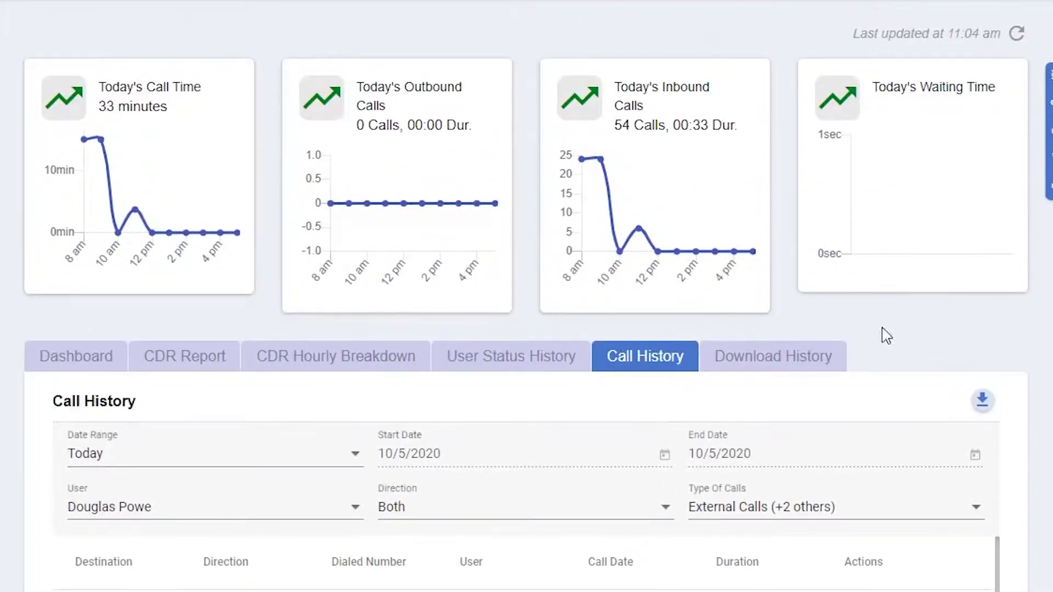
Step: Open Download History with Download Type kept at Fax, listing four outbound fax downloads
left_click(769, 357)
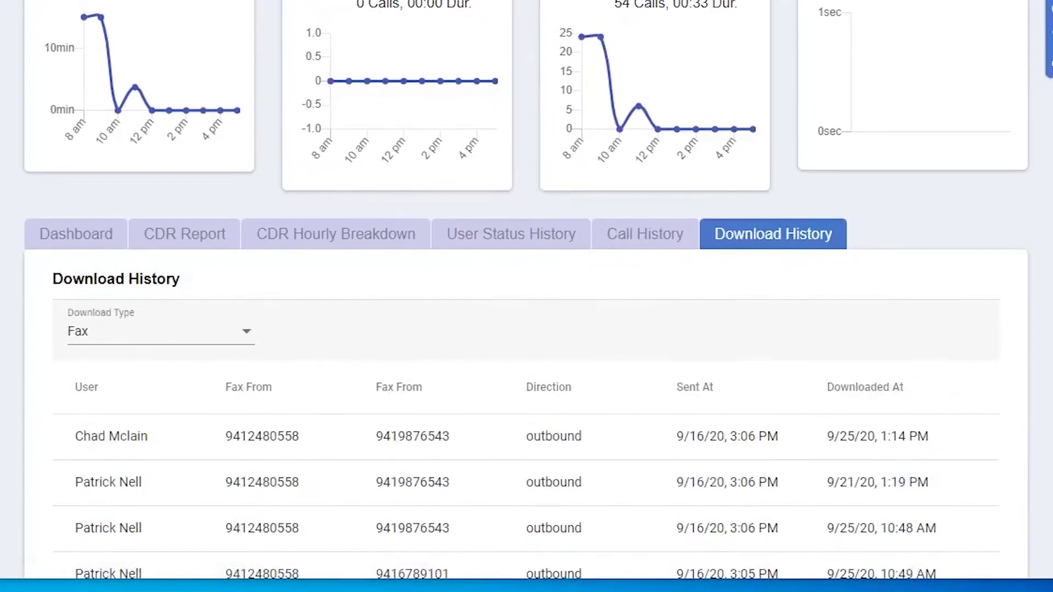
scroll(527, 297, "down", 2)
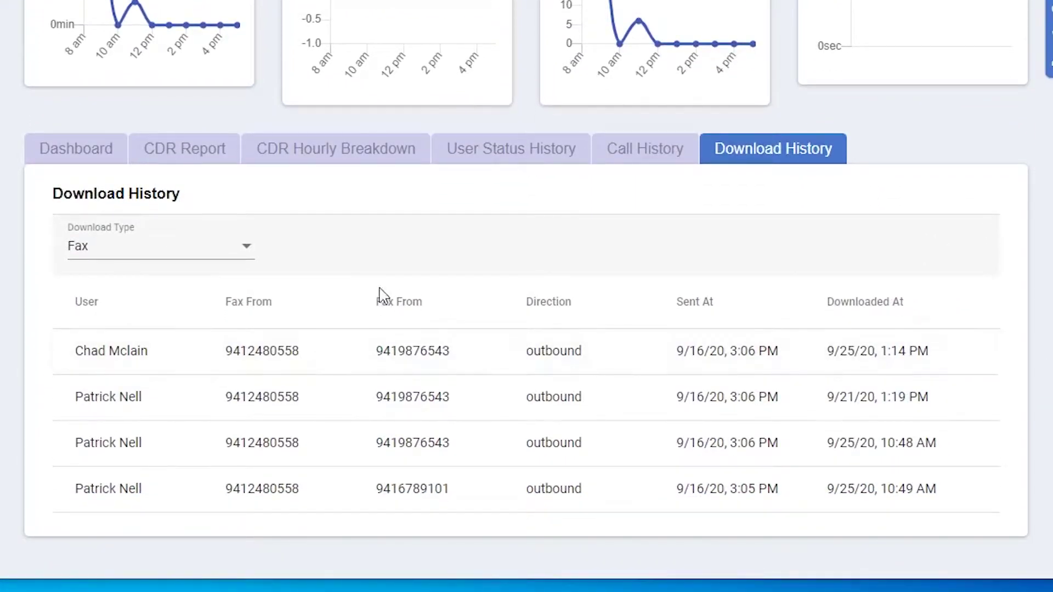
left_click(242, 254)
left_click(242, 254)
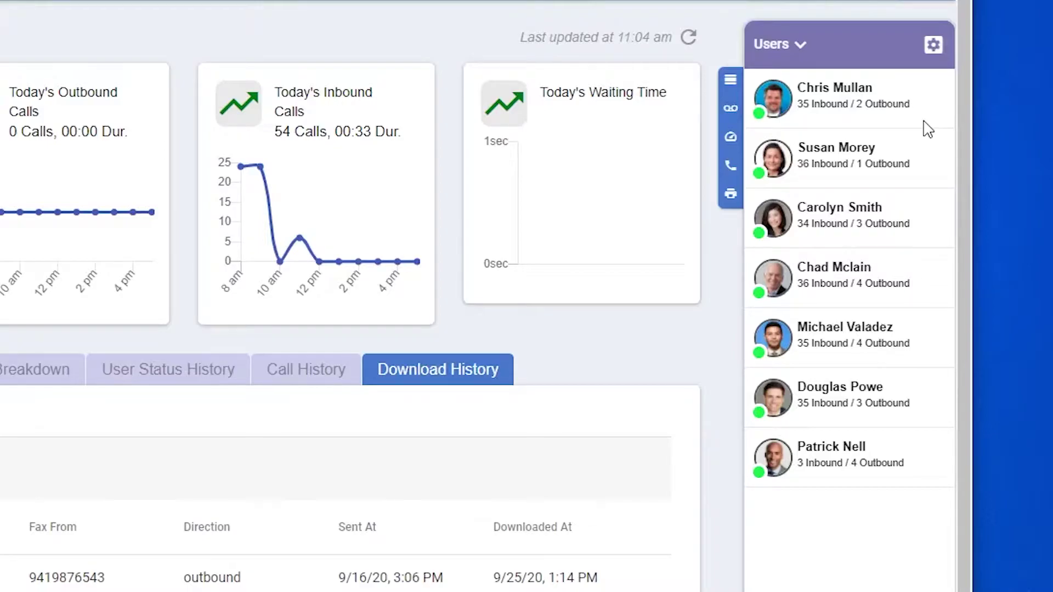
Step: Switch the sidebar to Queues and expand the 200 Florida and 210 California queues
left_click(772, 49)
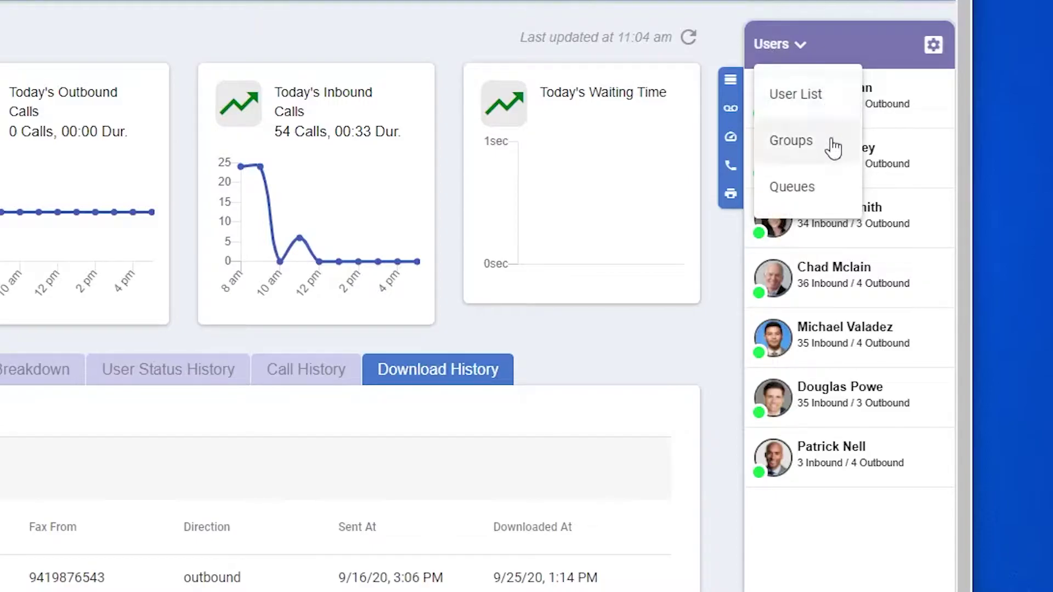
left_click(833, 193)
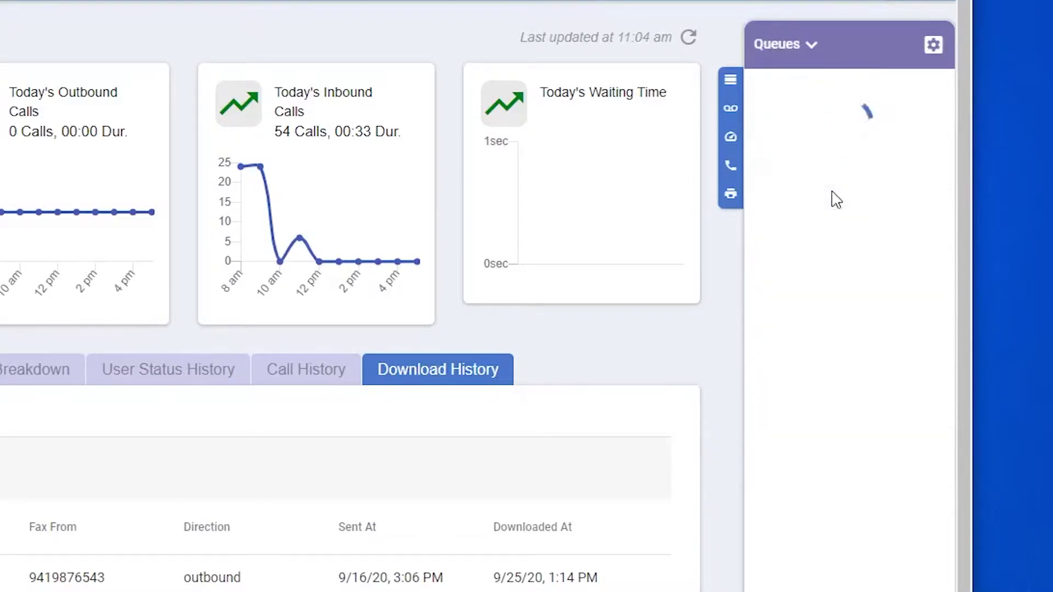
left_click(933, 146)
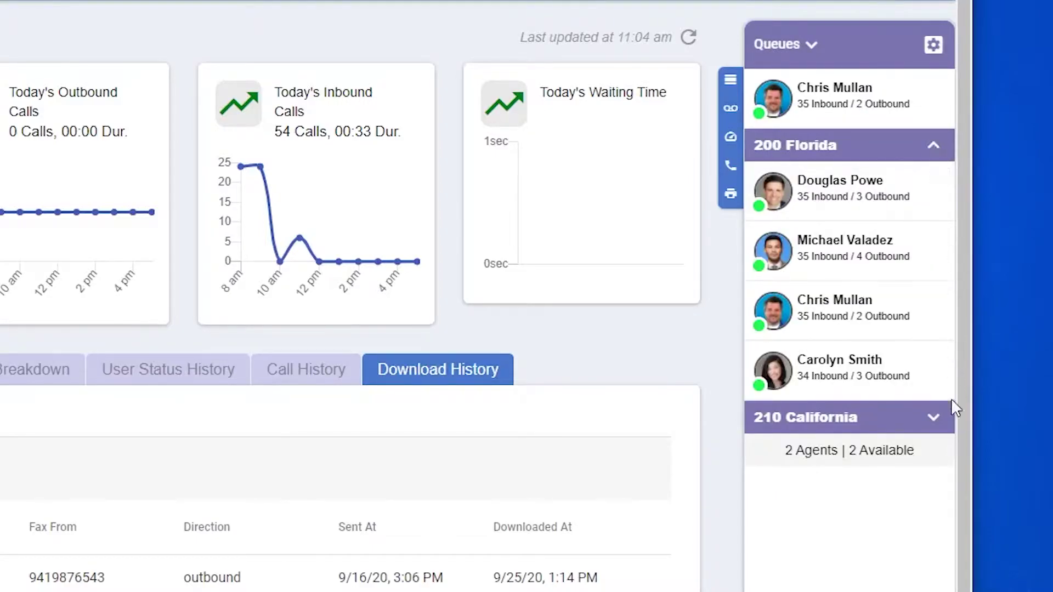
left_click(935, 418)
Step: Look through the Sidebar Settings view and user options, then cancel without changes
left_click(933, 44)
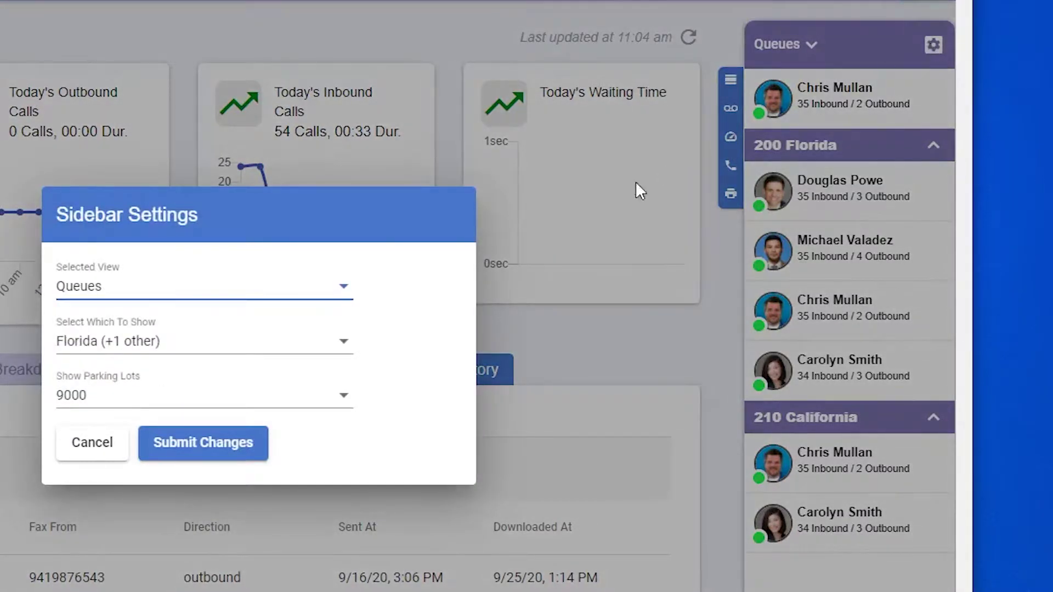
left_click(313, 287)
left_click(246, 205)
left_click(244, 341)
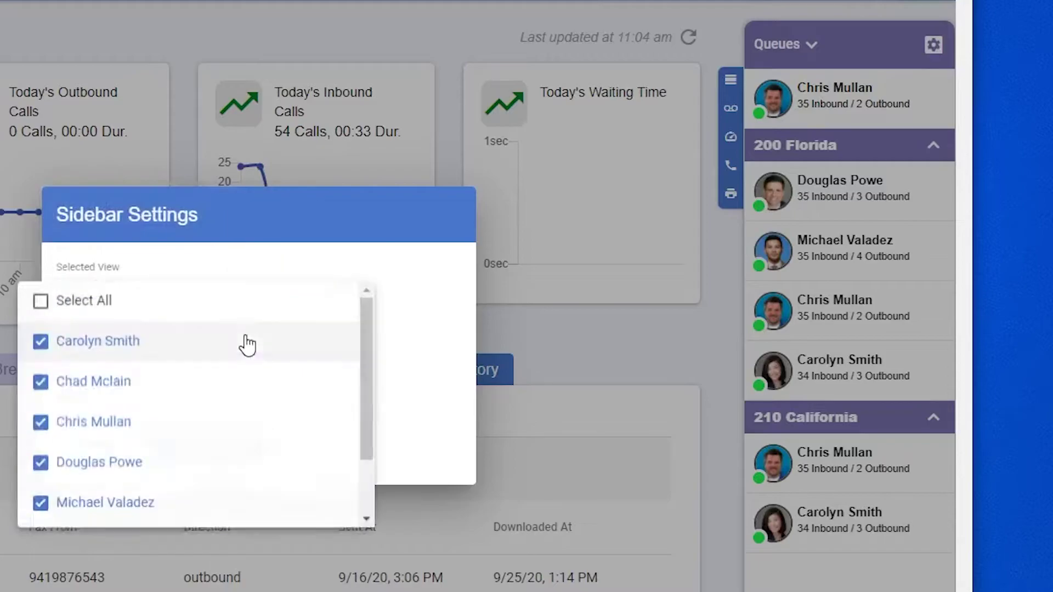
left_click(407, 361)
left_click(113, 458)
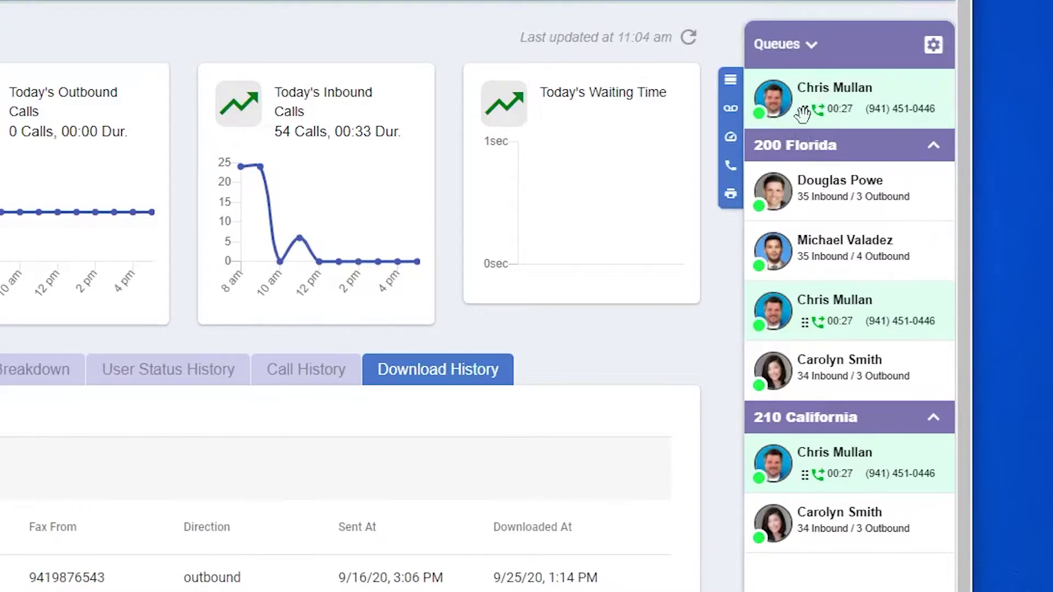
Step: Preview transfer targets for the active call, then open the first Florida agent's action menu
left_click_drag(803, 111, 803, 111)
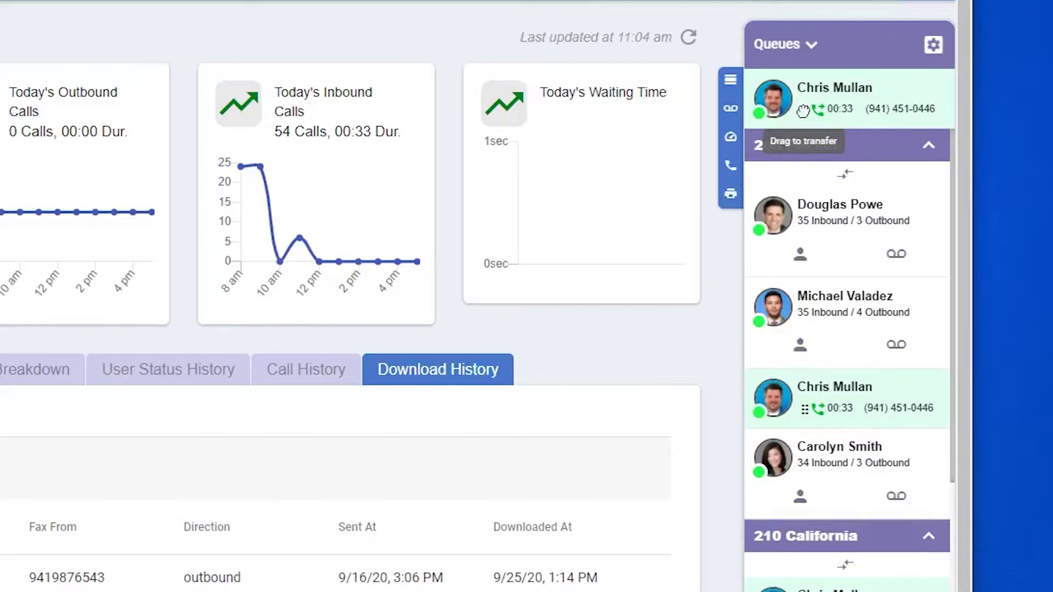
left_click_drag(803, 111, 814, 130)
left_click_drag(835, 223, 803, 255)
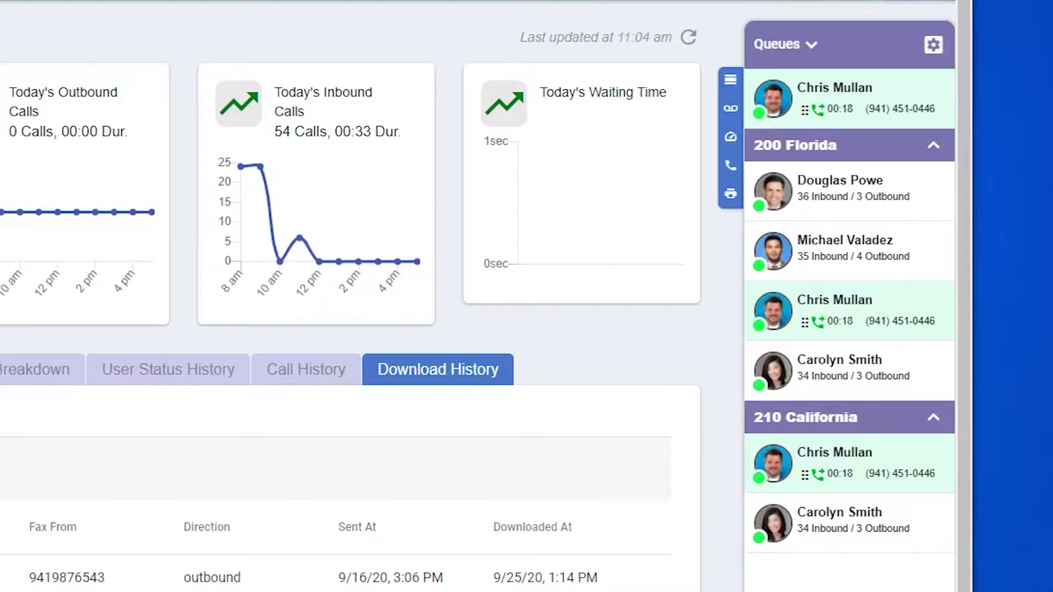
left_click(765, 190)
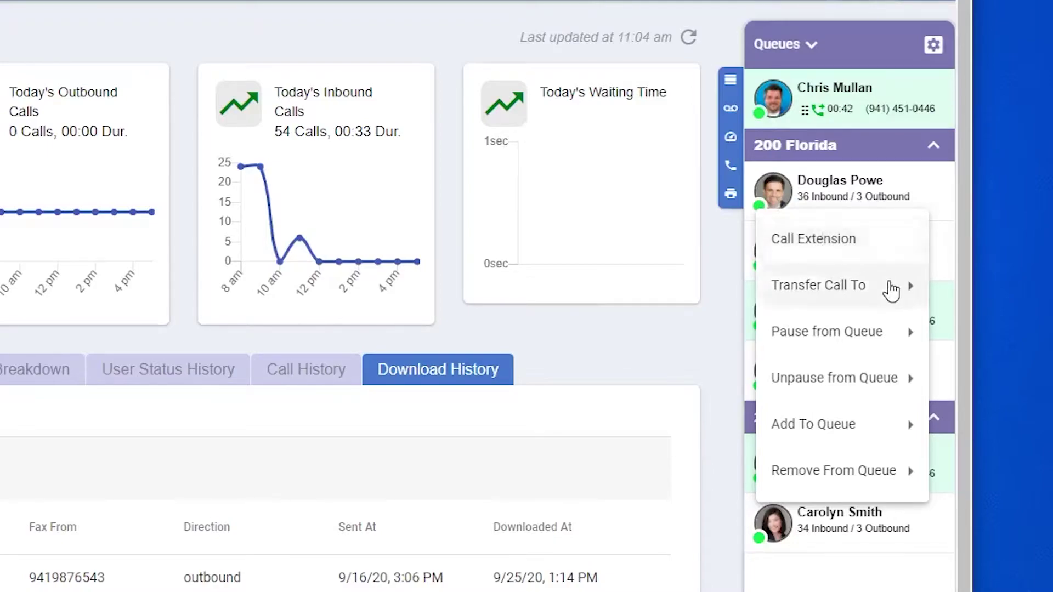
Step: Review the agent menu's submenus, then move the active call into parking lot 9000
mouse_move(896, 295)
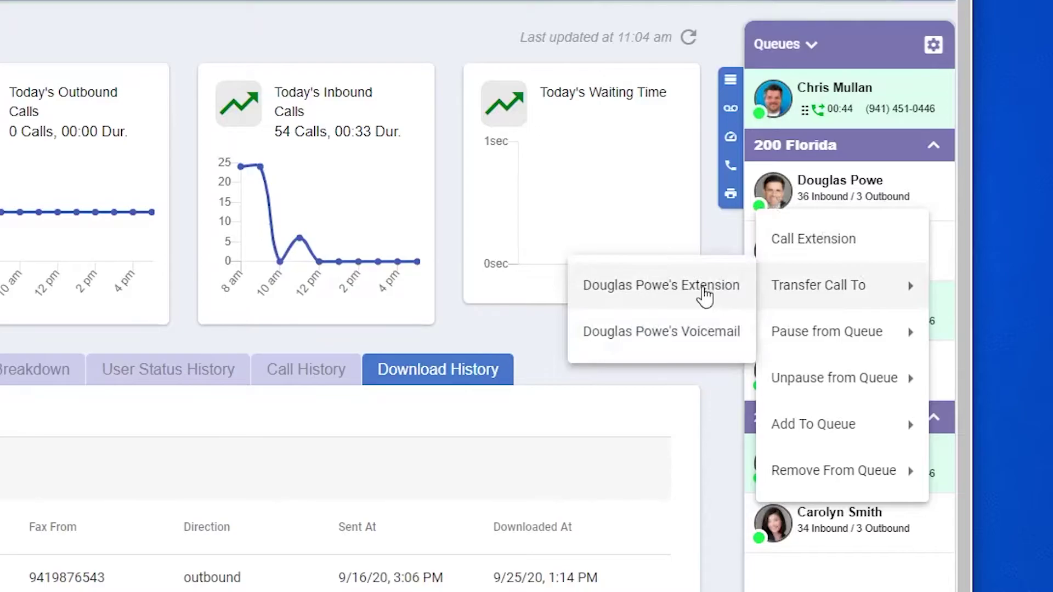
mouse_move(876, 345)
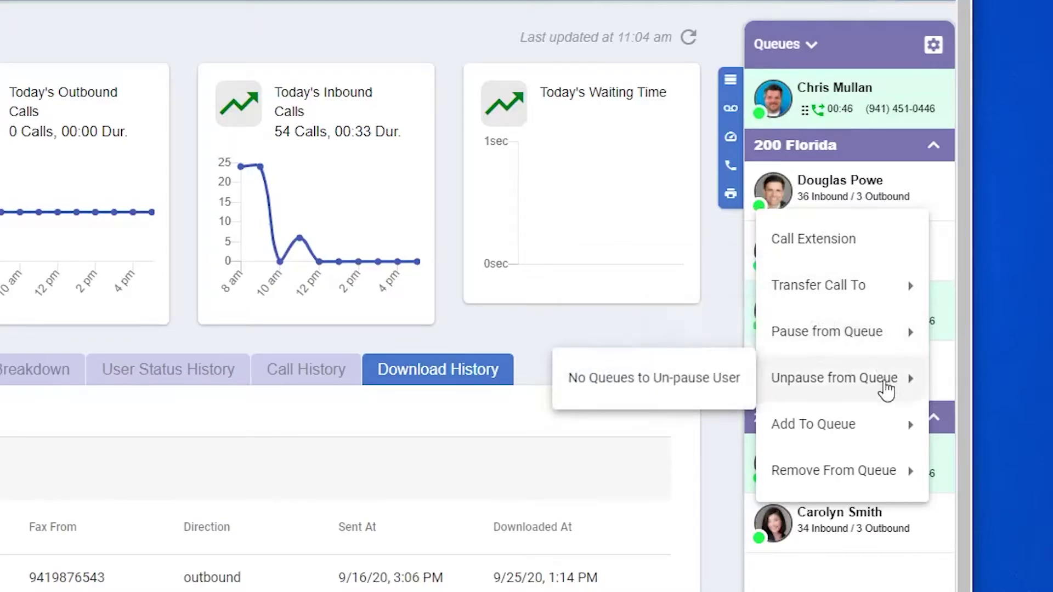
mouse_move(886, 432)
mouse_move(880, 485)
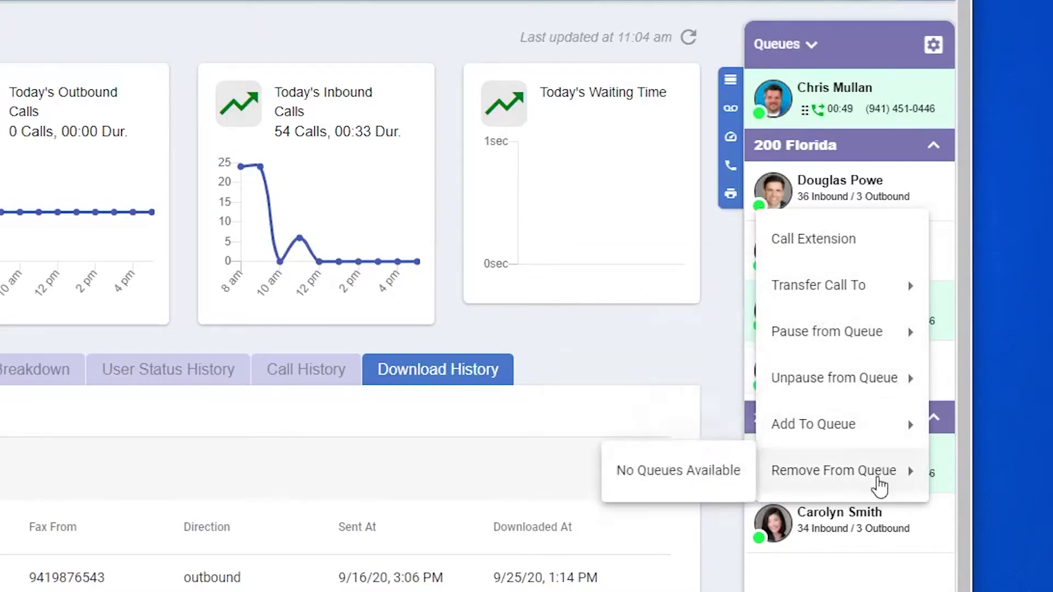
left_click(703, 341)
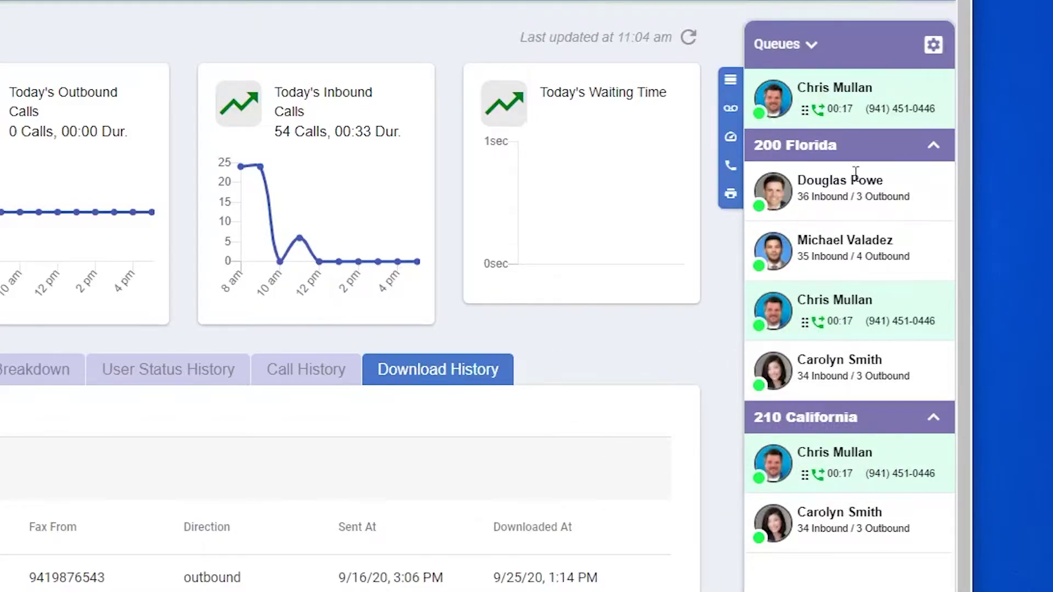
left_click_drag(805, 109, 850, 524)
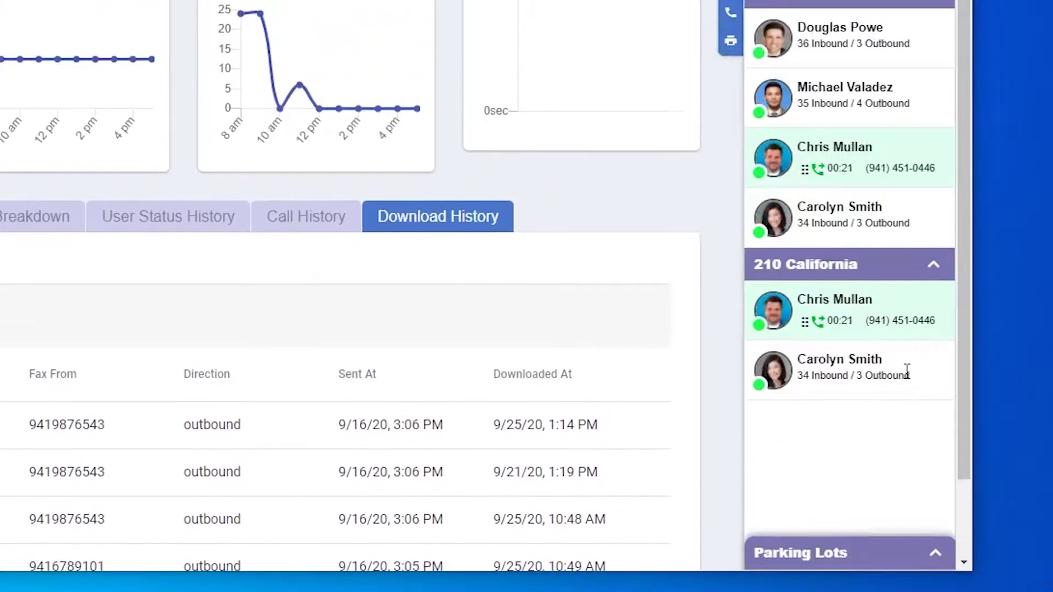
left_click(939, 565)
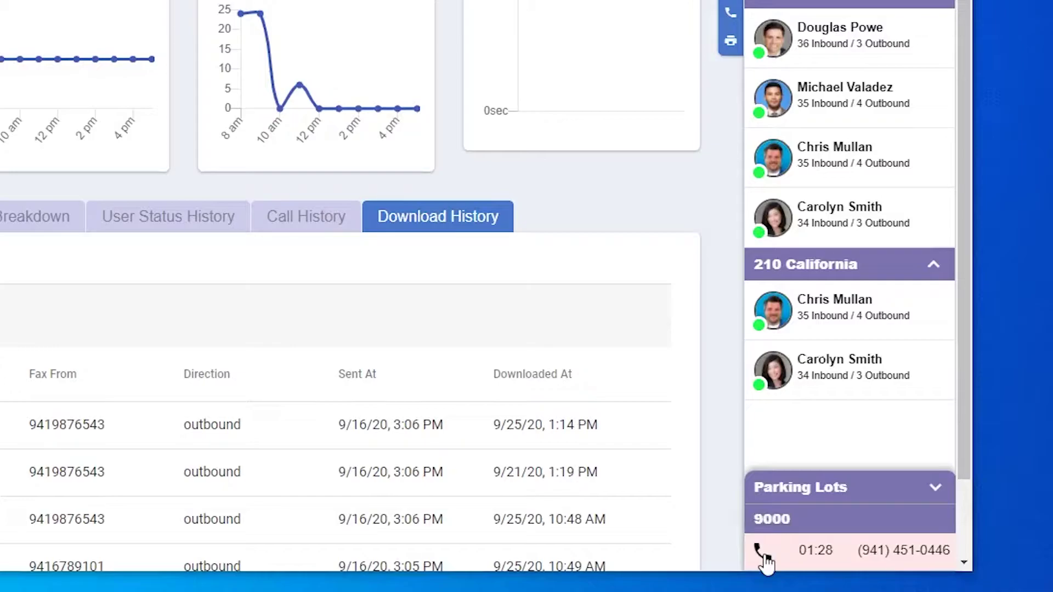
Step: Pick up the call parked in lot 9000 and barge into the Florida agent's live call
left_click(765, 559)
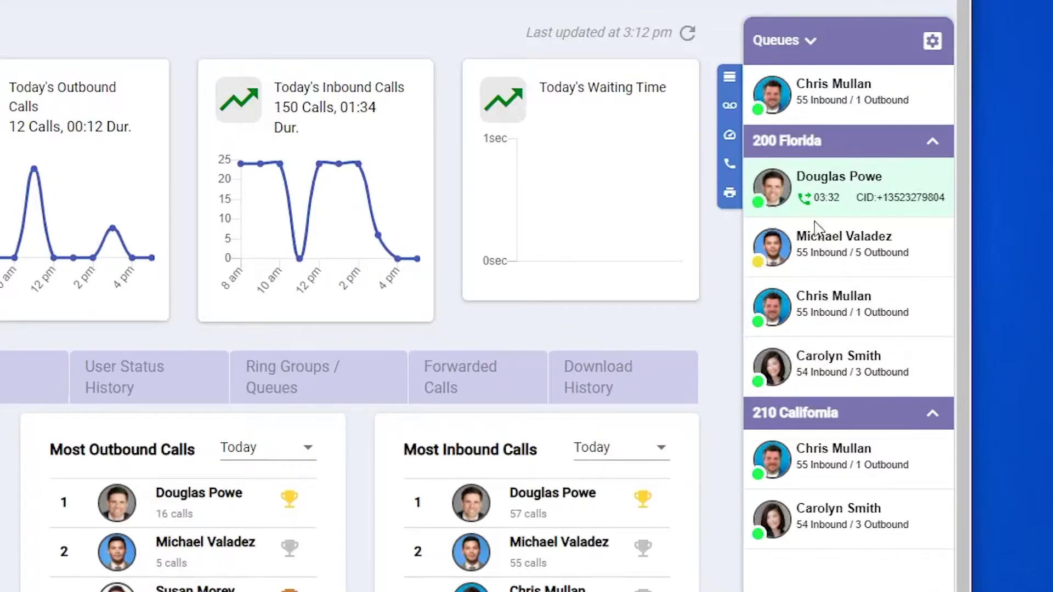
left_click(806, 204)
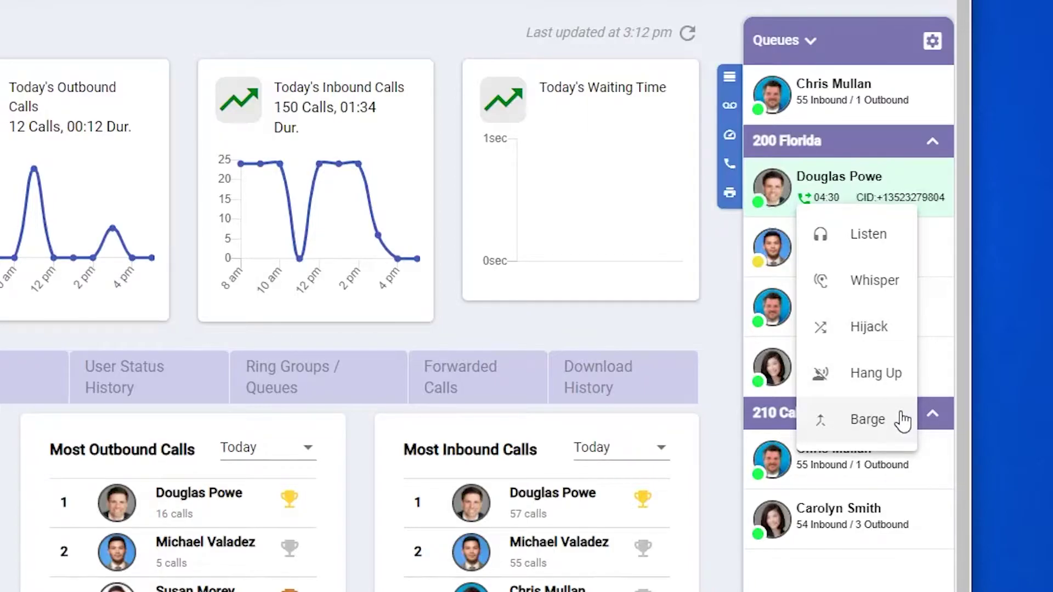
left_click(902, 422)
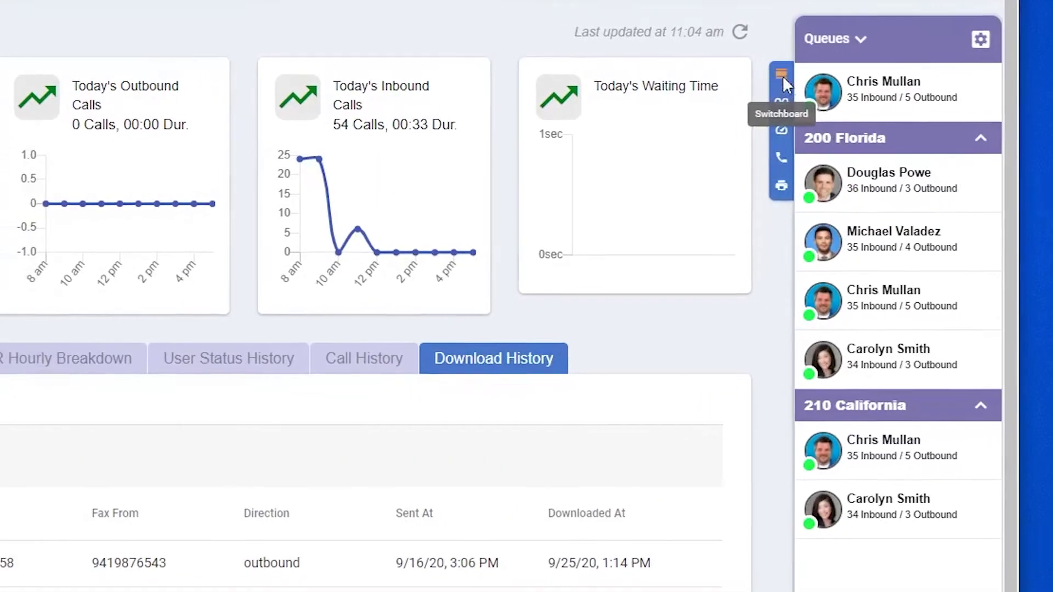
Step: Open the Switchboard, filter by an agent's name then clear it, and cancel its settings
left_click(730, 75)
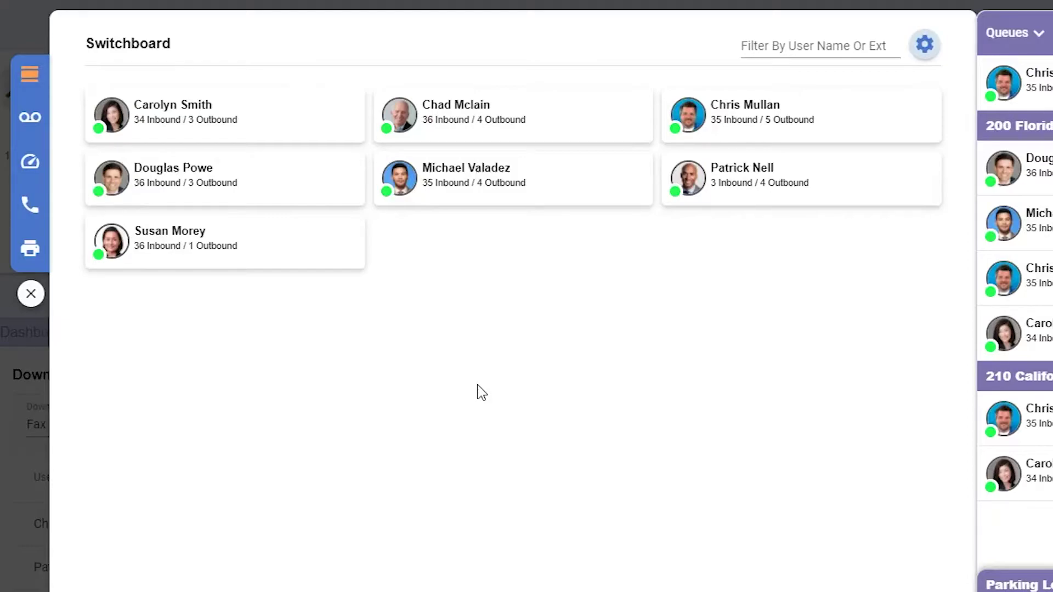
left_click(791, 46)
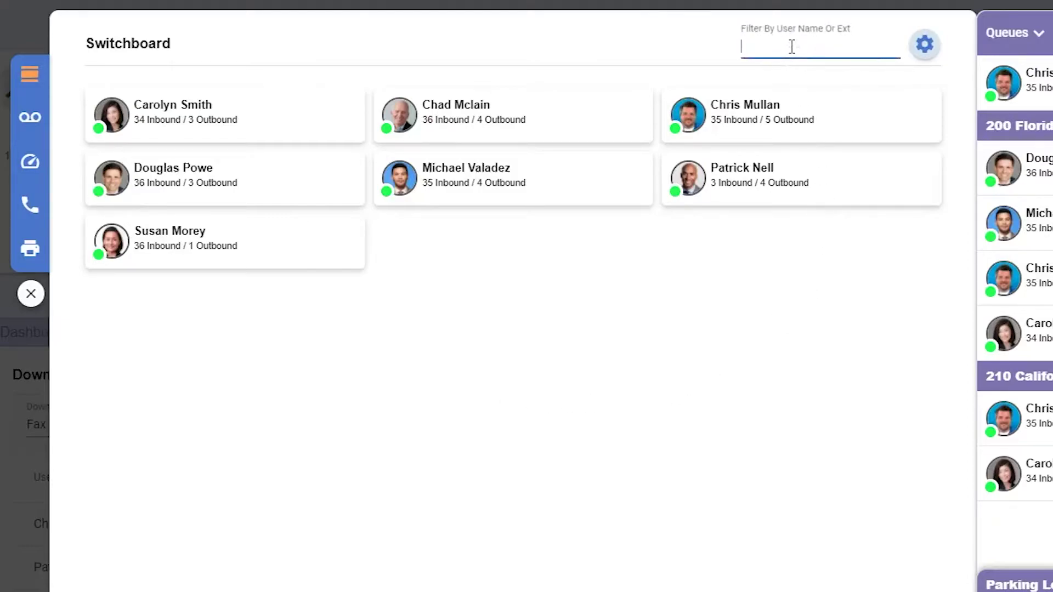
type("Chris")
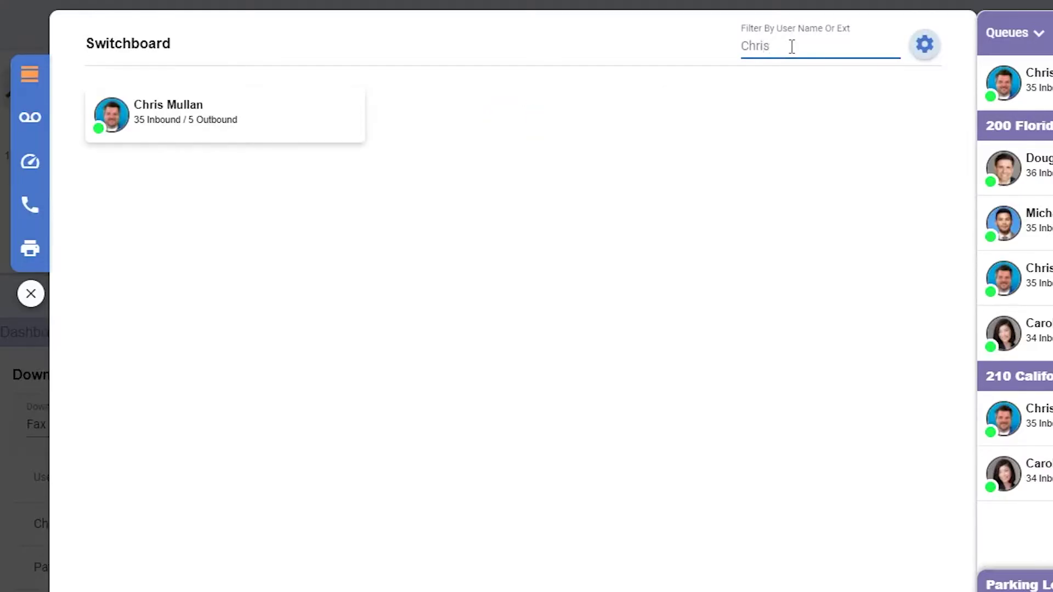
left_click_drag(791, 46, 701, 52)
key("BackSpace")
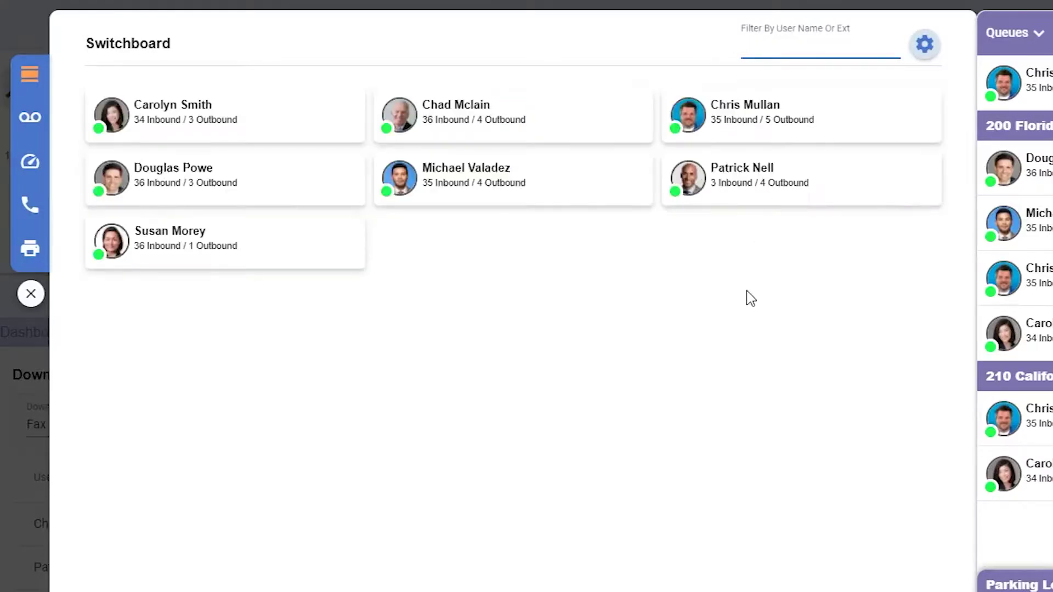
left_click(927, 57)
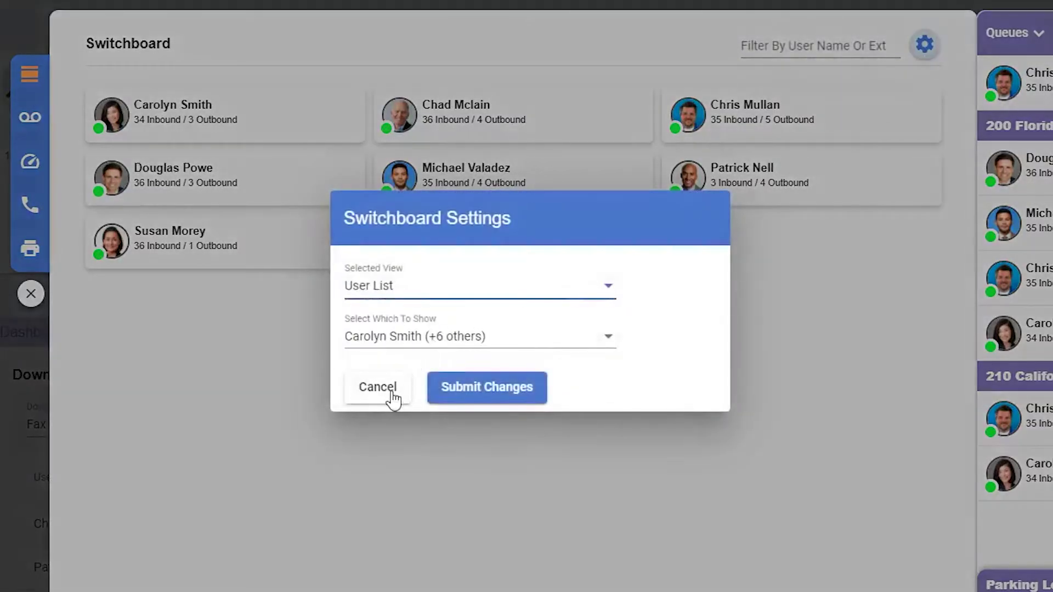
left_click(386, 392)
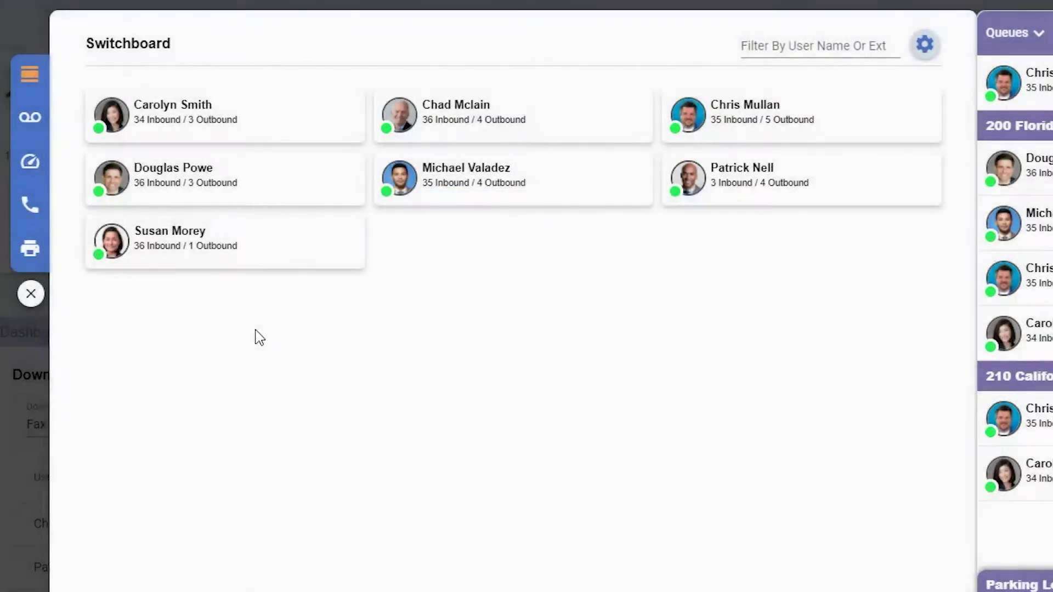
Step: Open the Voicemails list showing six messages for extension 103
left_click(31, 118)
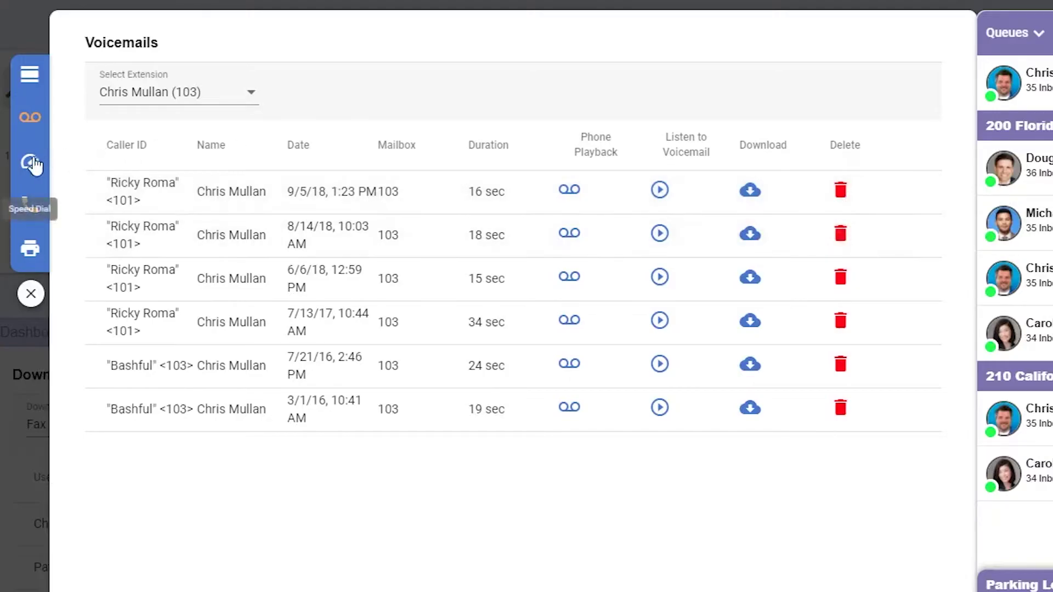
Step: Check Speed Dials, cancel a new speed dial unsaved, then view today's Call History
left_click(33, 163)
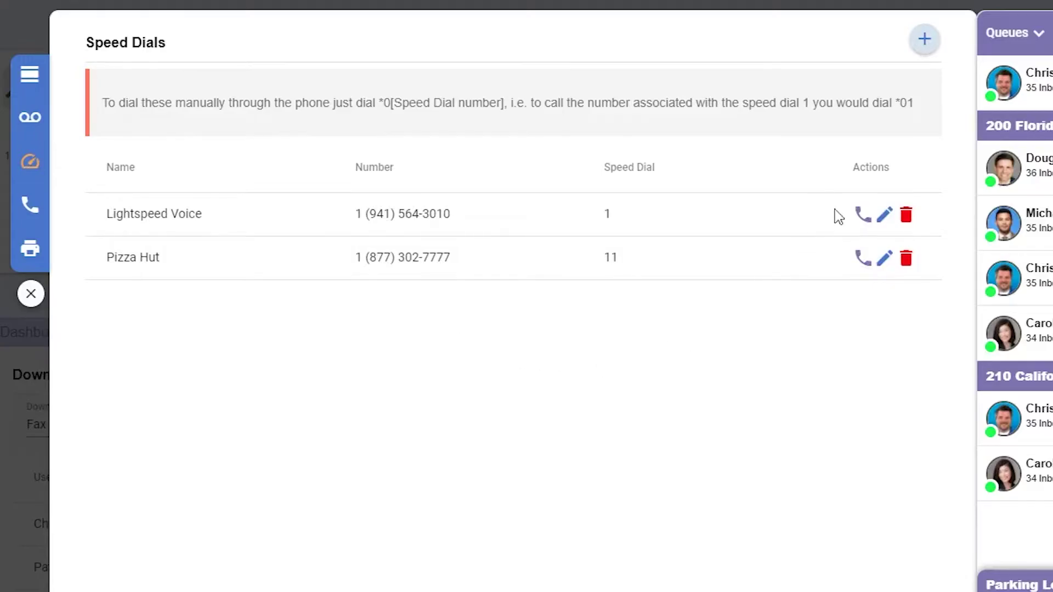
left_click(925, 42)
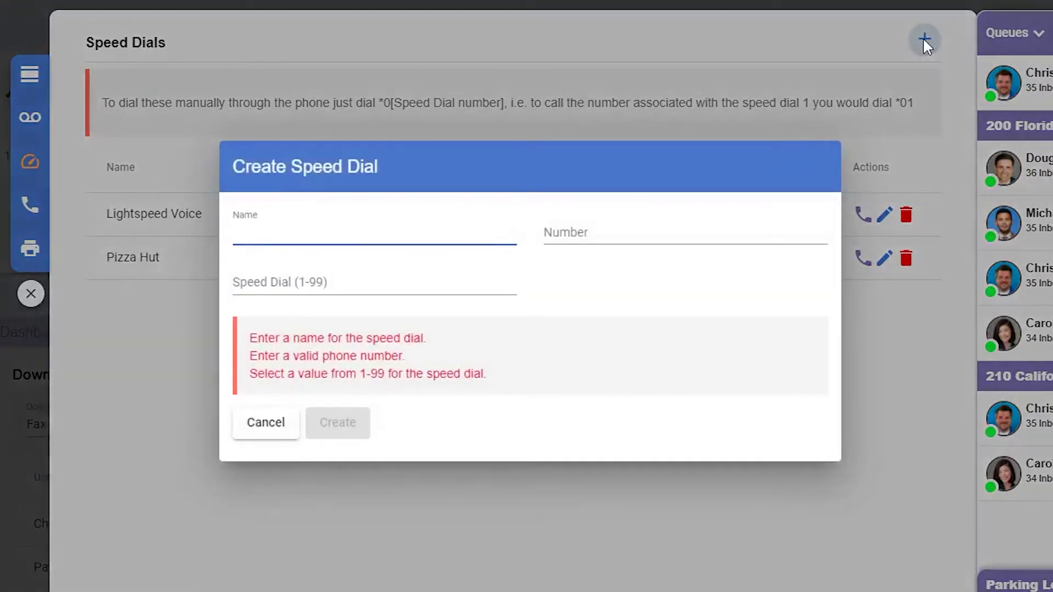
left_click(269, 423)
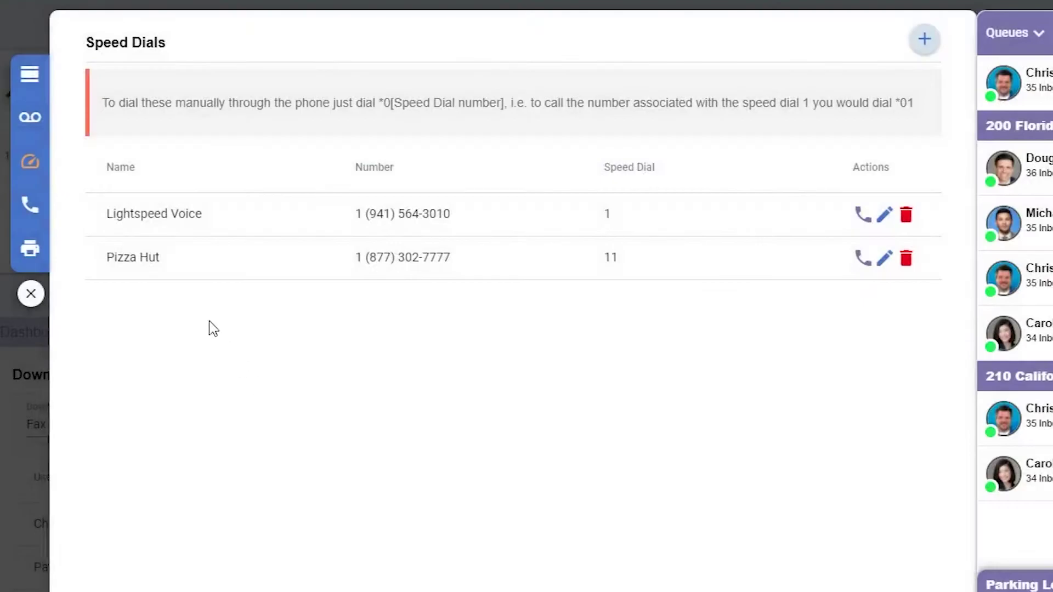
left_click(30, 208)
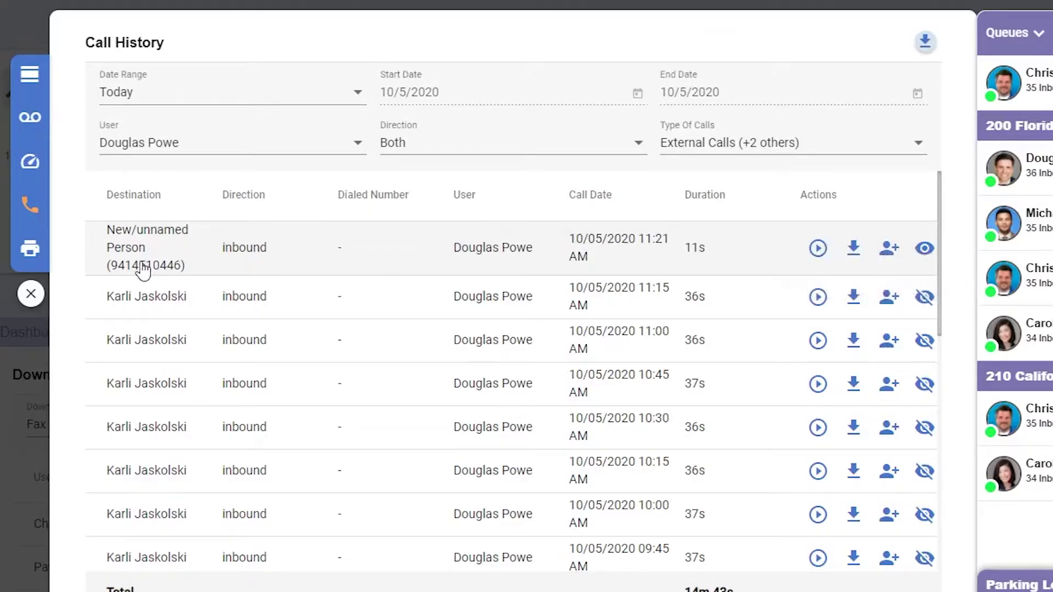
Step: Review fax history with the number filter on All, cancel a new fax, and close the panel
left_click(30, 249)
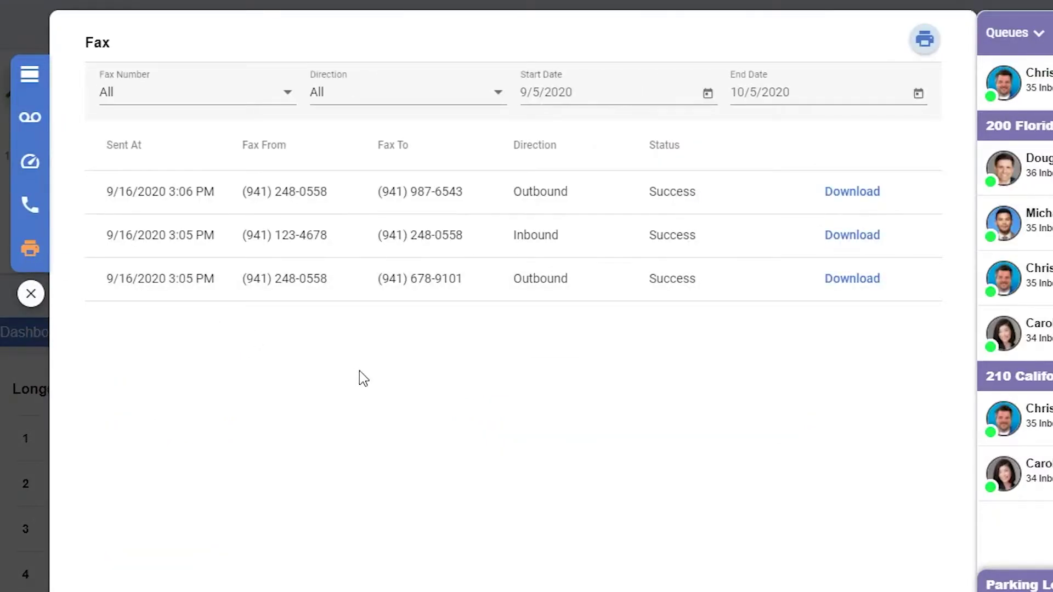
left_click(229, 101)
left_click(232, 102)
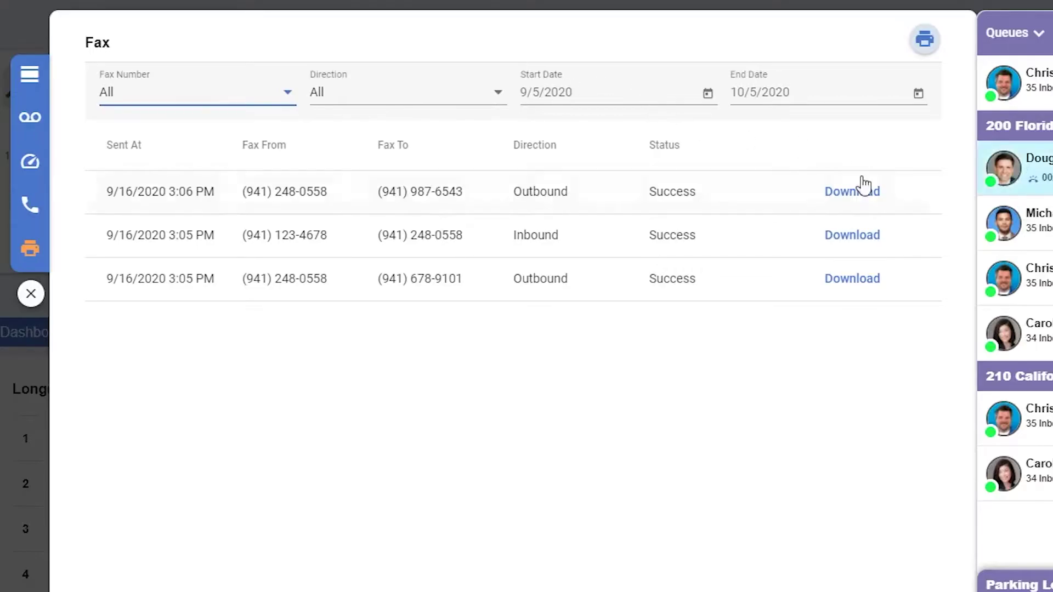
left_click(922, 42)
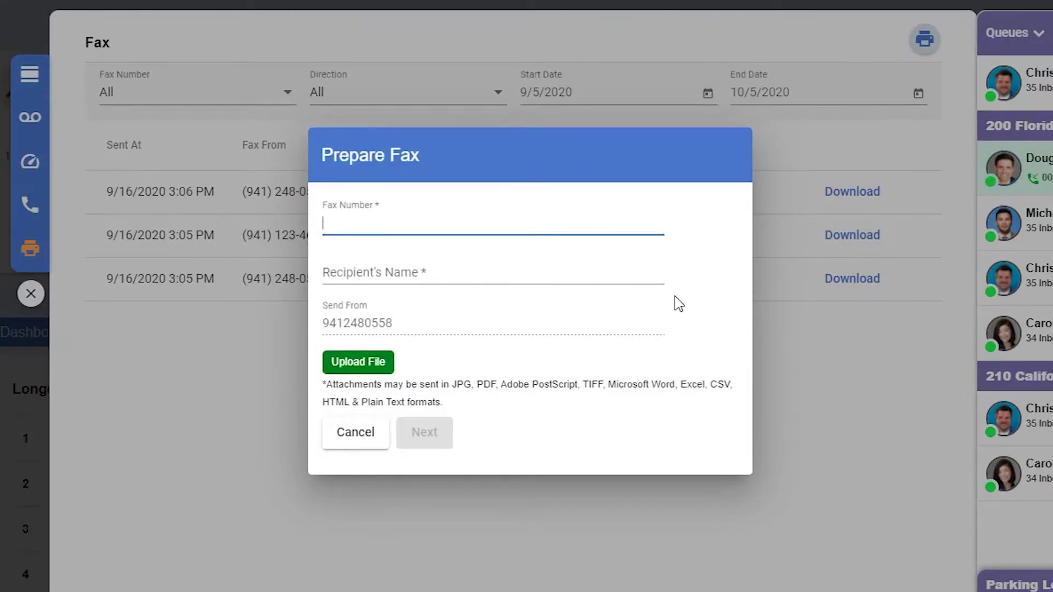
left_click(356, 442)
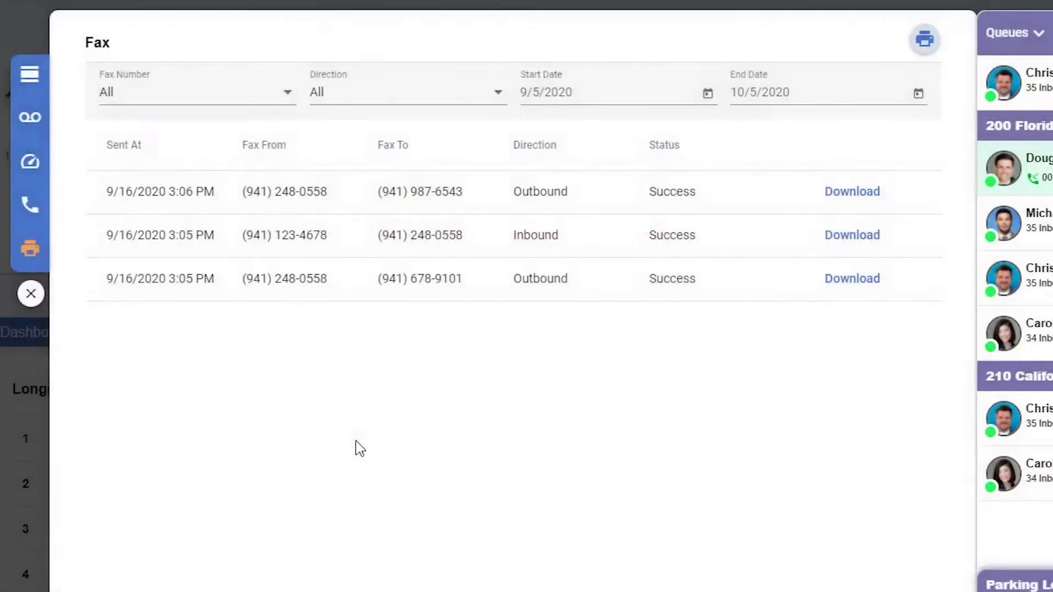
left_click(30, 294)
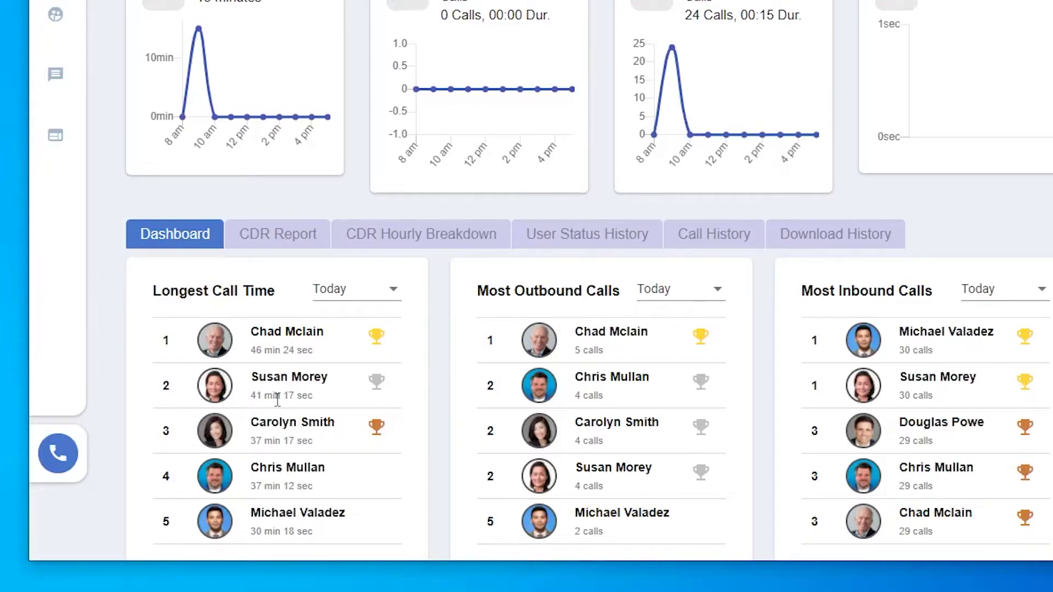
Step: Start a Dialer session, try manual number entry, then switch back to calling a contact
left_click(58, 453)
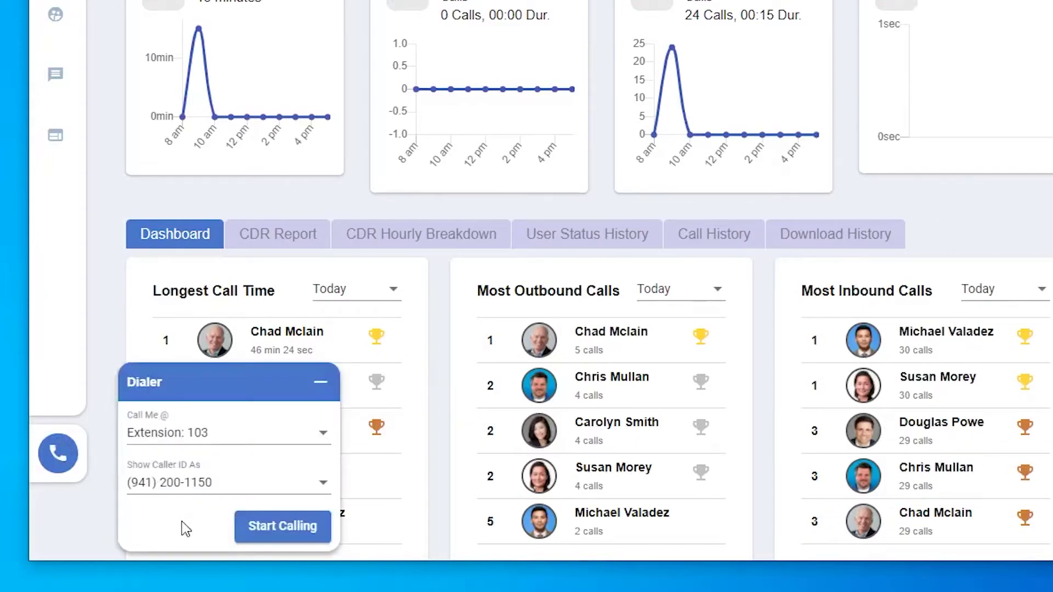
left_click(299, 533)
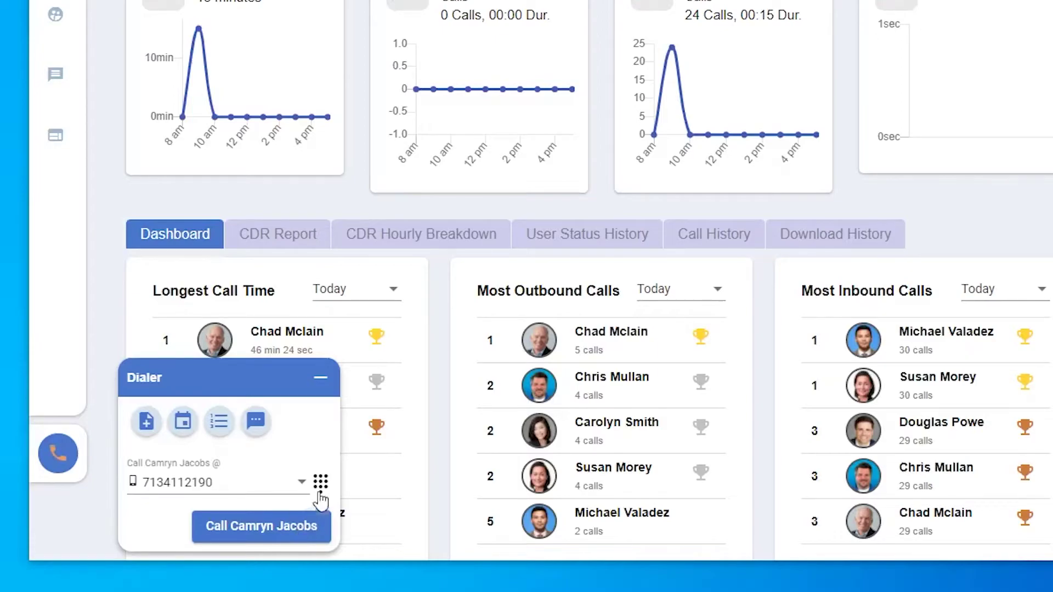
left_click(299, 533)
left_click(258, 487)
type("941")
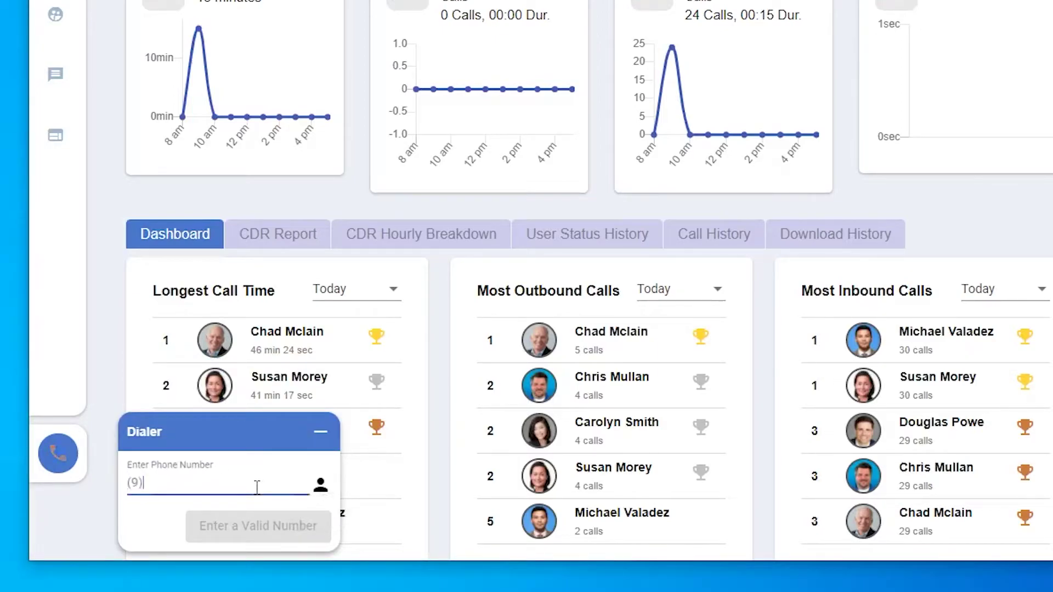
key("BackSpace")
key("BackSpace")
key("BackSpace")
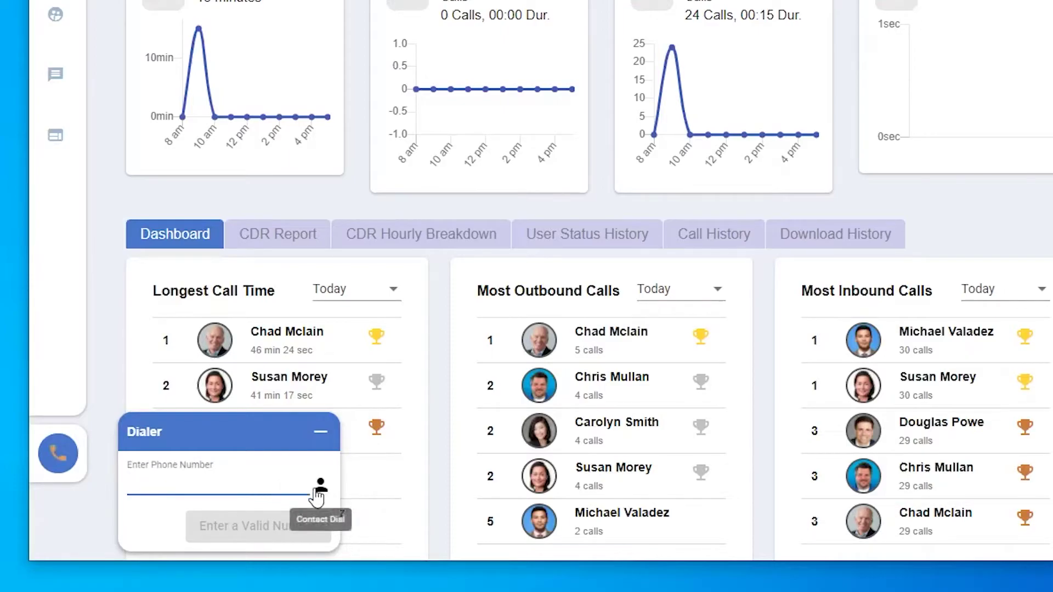
left_click(320, 484)
Step: Call a contact from the Phonebook and hang up
left_click(65, 17)
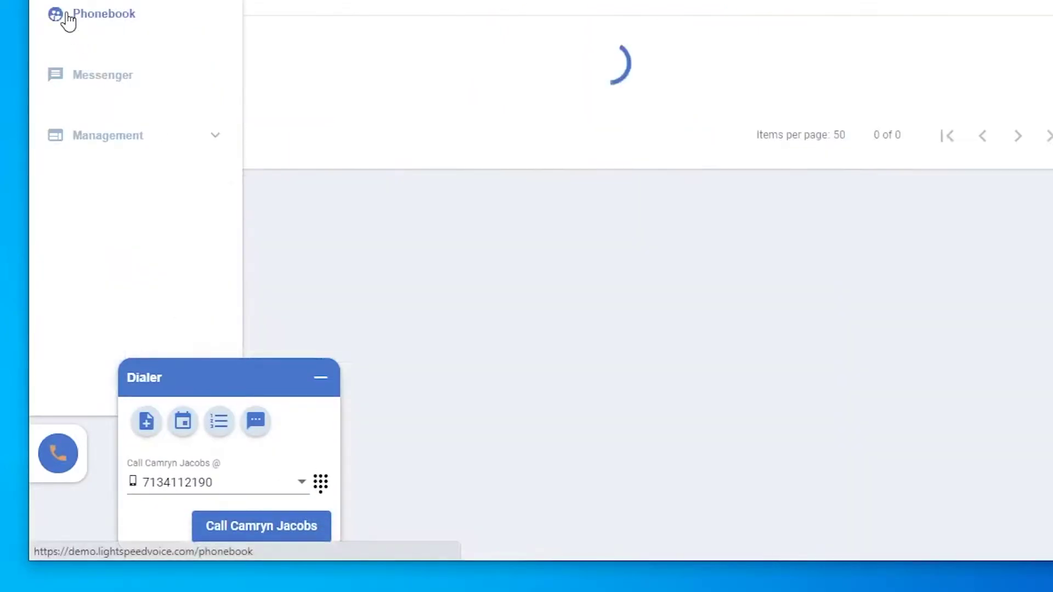
left_click(410, 135)
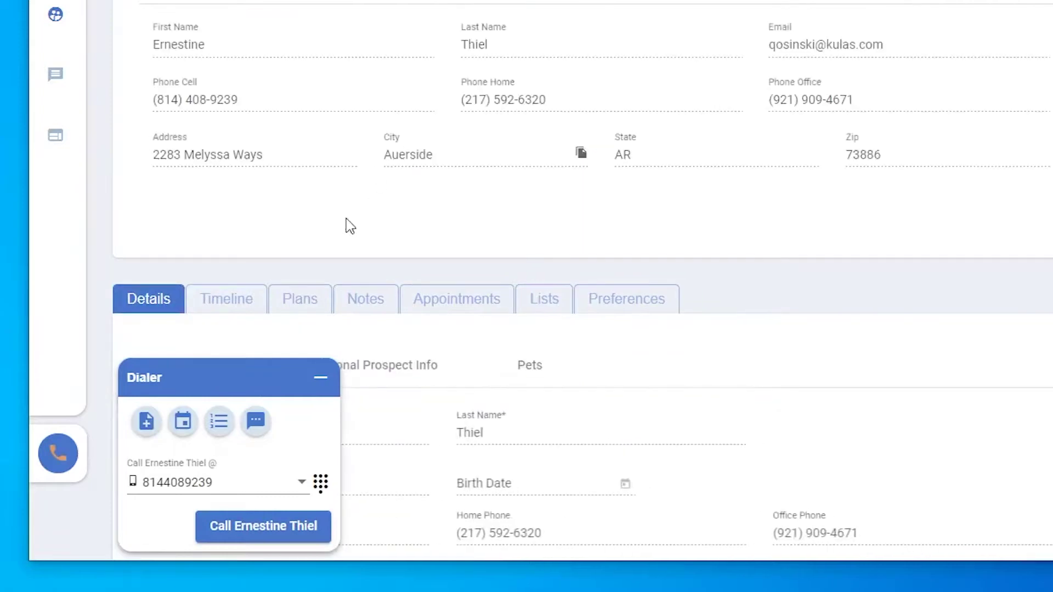
left_click(298, 528)
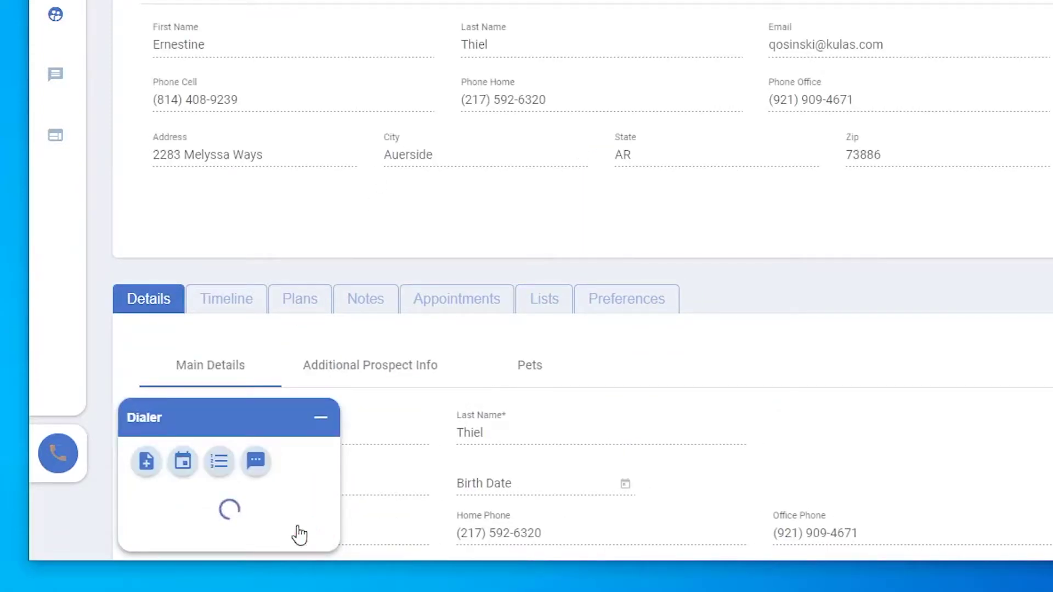
left_click(299, 533)
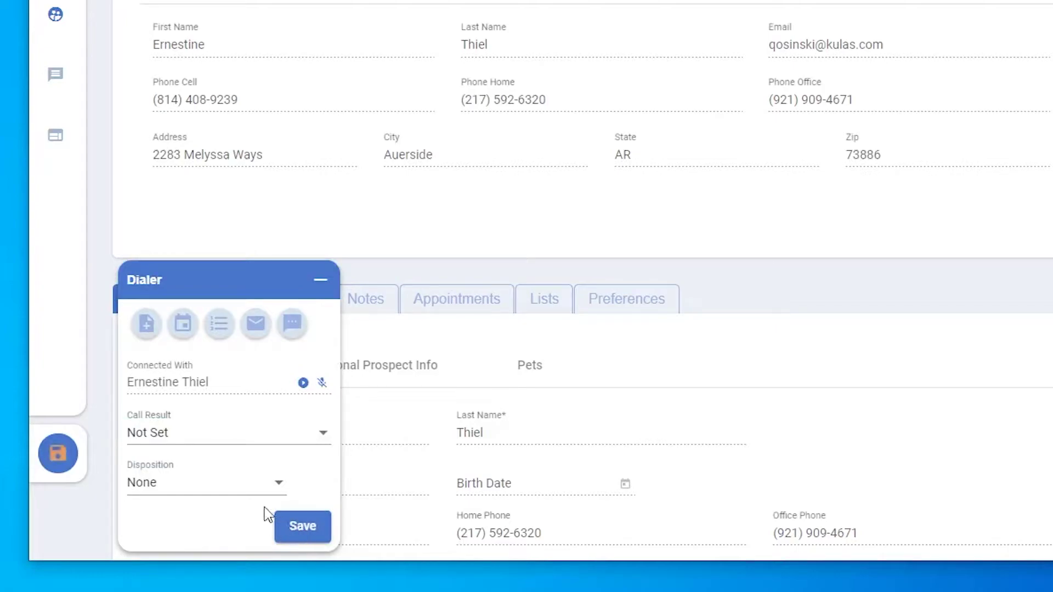
Step: Save the call with result Reached and disposition Bad Lead, then minimize the dialer
left_click(212, 435)
left_click(210, 433)
left_click(209, 488)
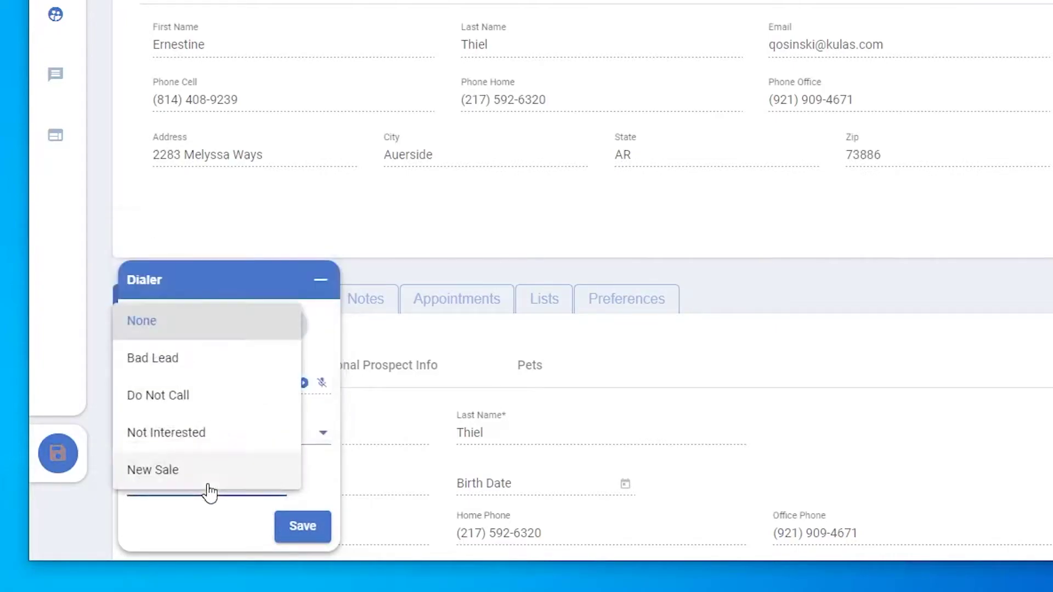
left_click(218, 367)
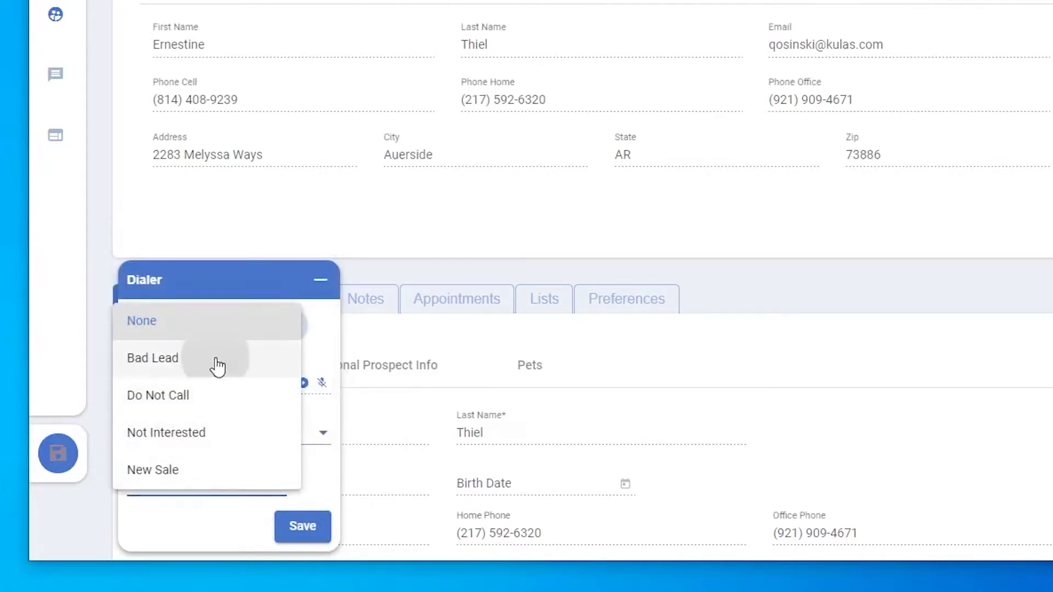
left_click(303, 535)
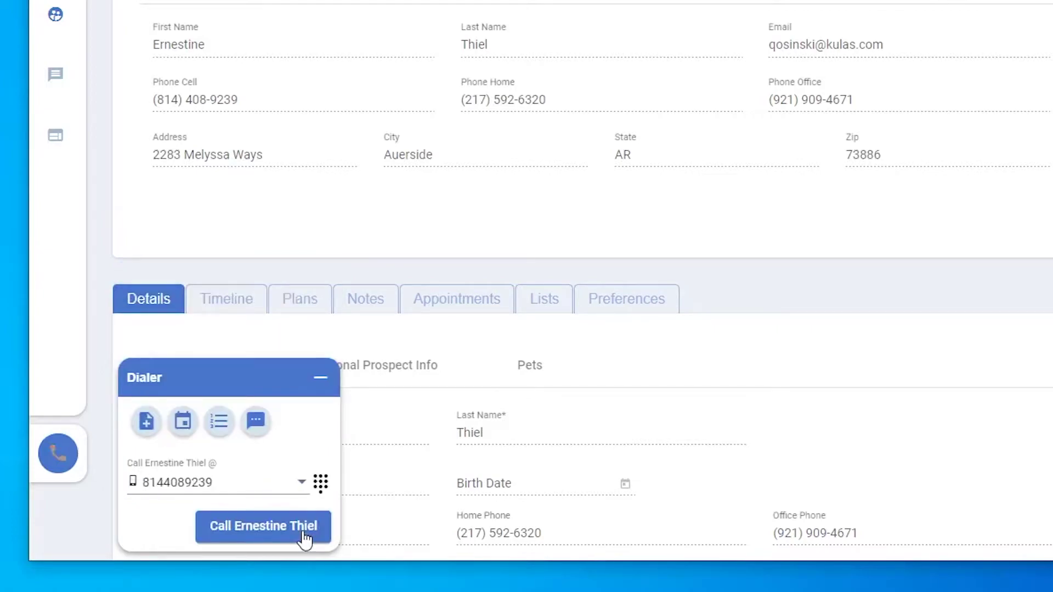
left_click(321, 378)
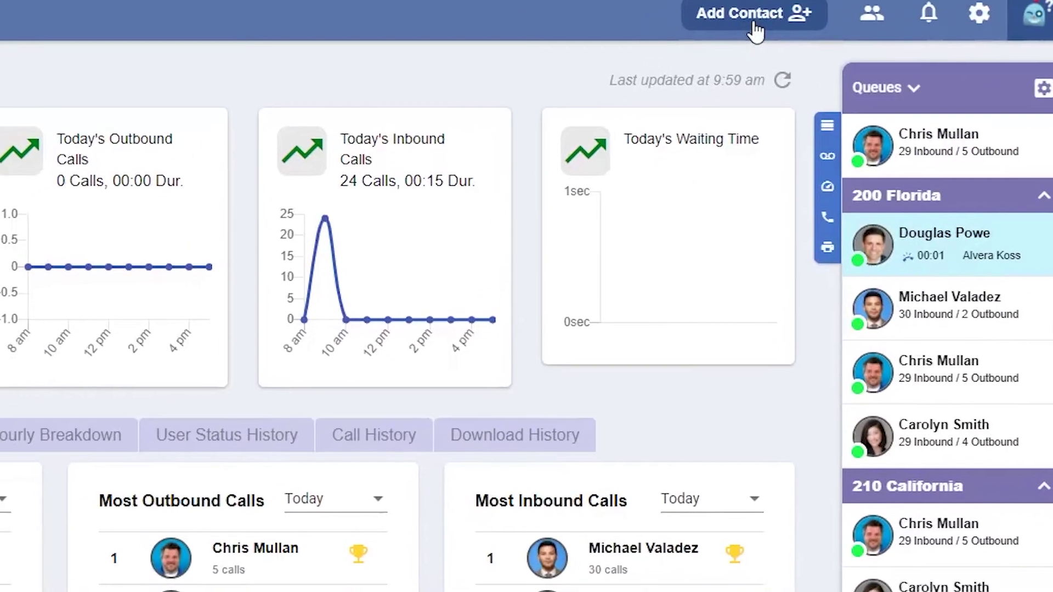
Step: Start a new phonebook contact with the contact's first and last name, e-mail and cell phone
left_click(722, 31)
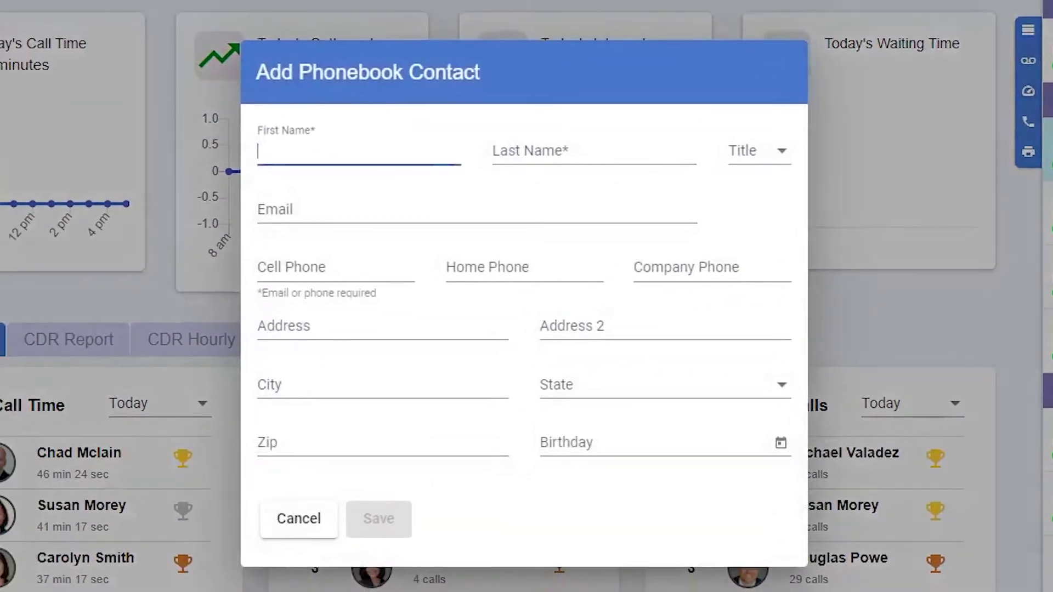
key("Tab")
key("Tab")
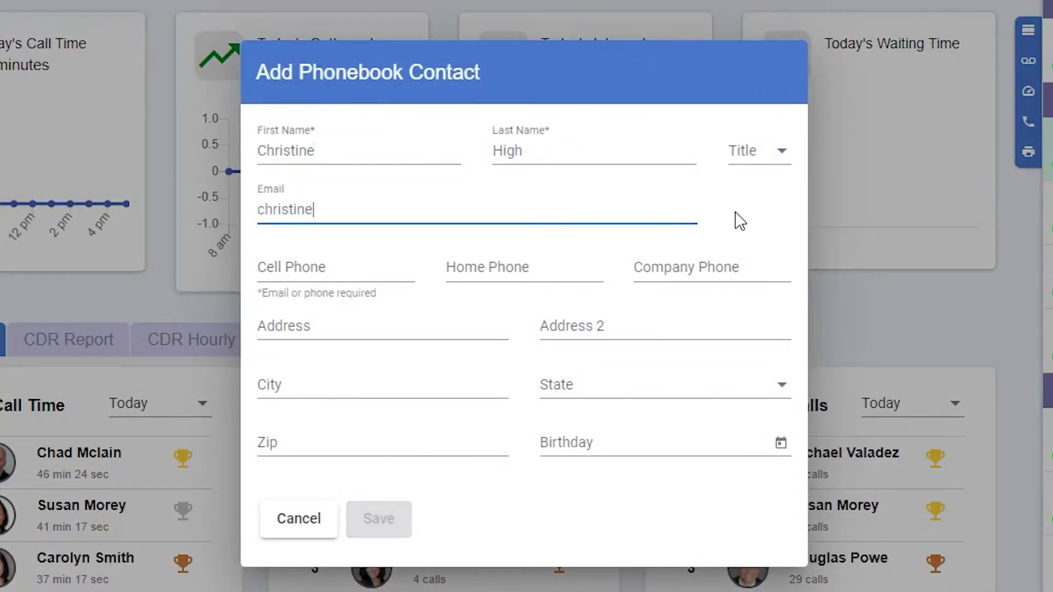
key("Tab")
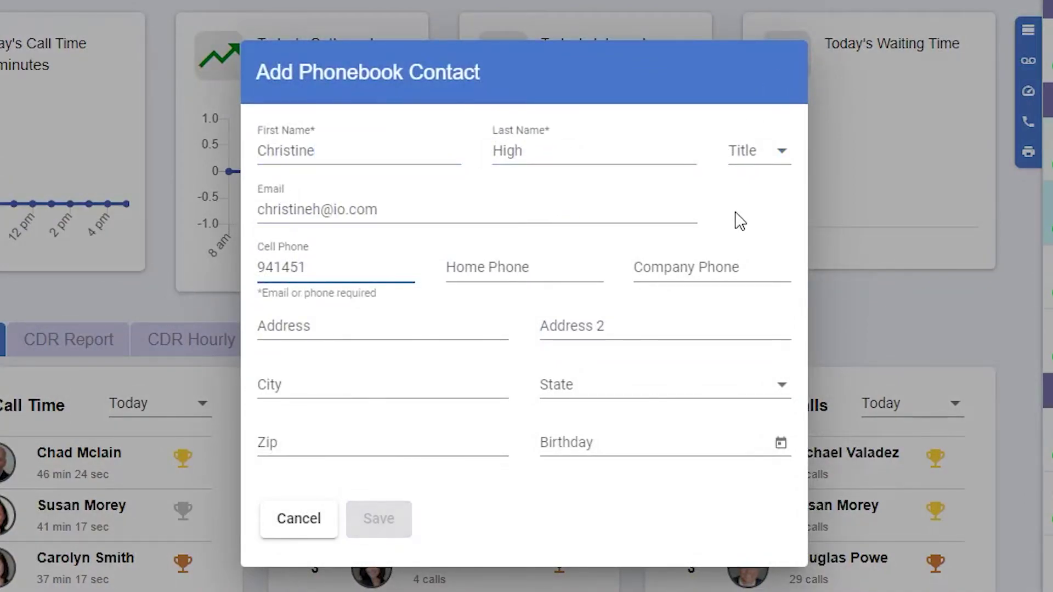
key("Tab")
key("Tab")
Step: Fill in the contact's street address, city, state and zip code
key("Tab")
key("Tab")
key("Tab")
type("Venice")
key("Tab")
key("f")
key("Tab")
type("34293")
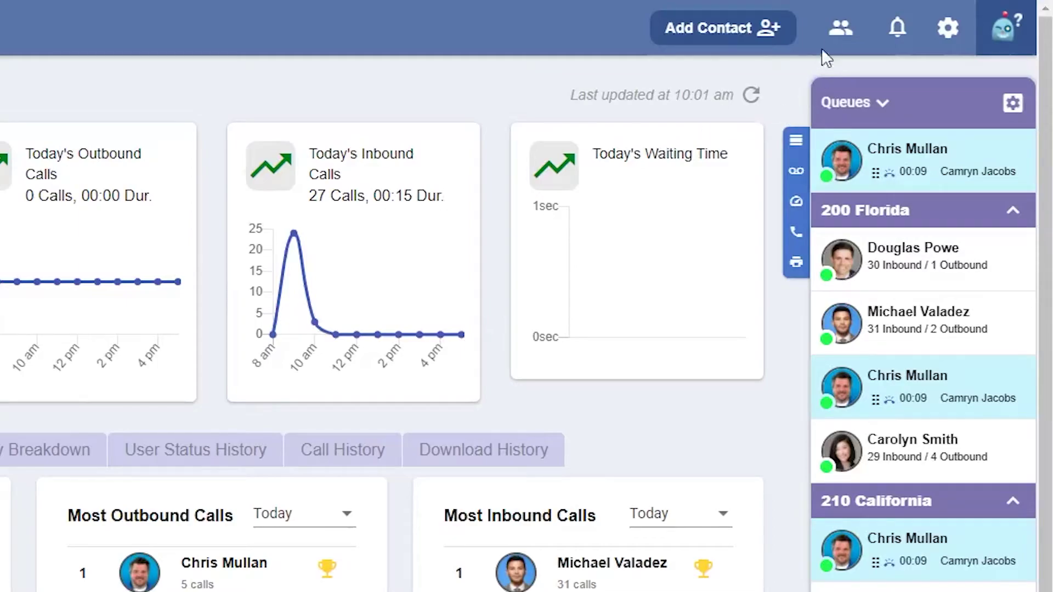
left_click(839, 32)
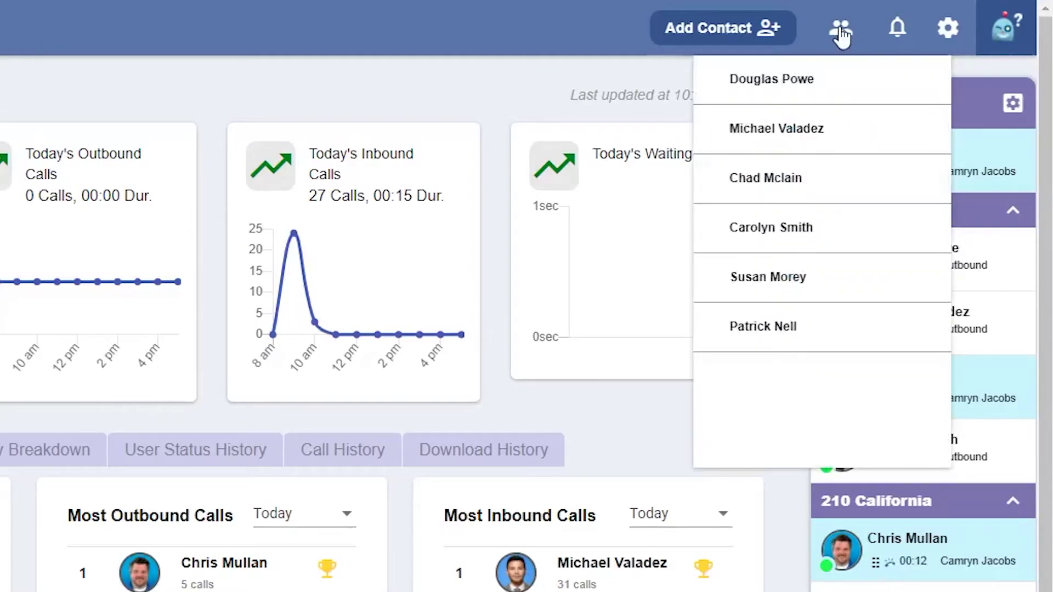
Step: Start a chat with an agent and send the message 'Hello!'
left_click(790, 81)
left_click(825, 441)
type("Hello@")
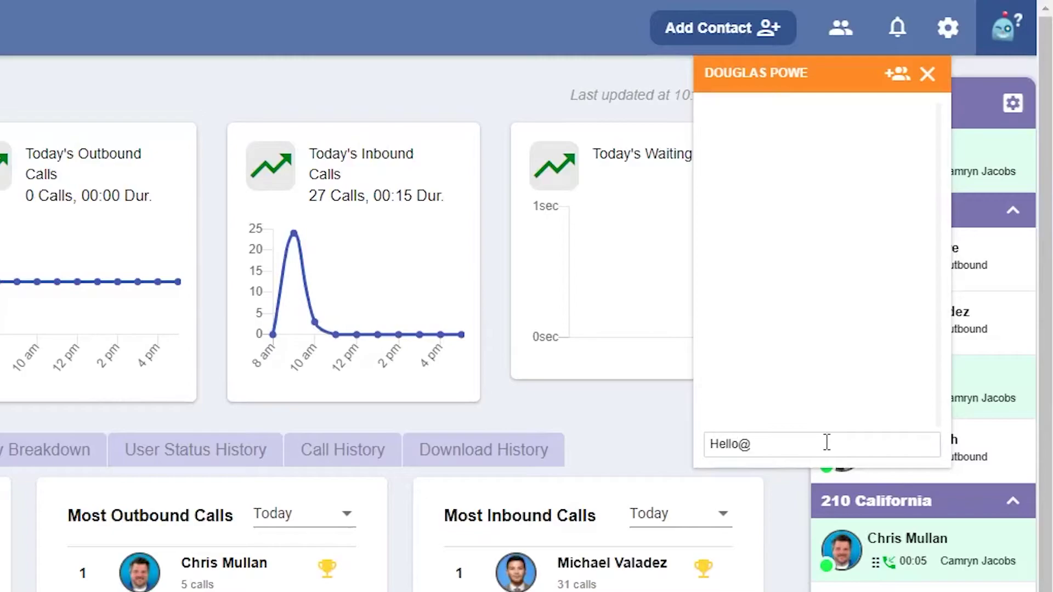
key("BackSpace")
type("!")
key("Return")
Step: Invite a second agent to the chat, send 'Welcome!', and close the chat and conversations
left_click(898, 73)
type("s")
left_click(790, 169)
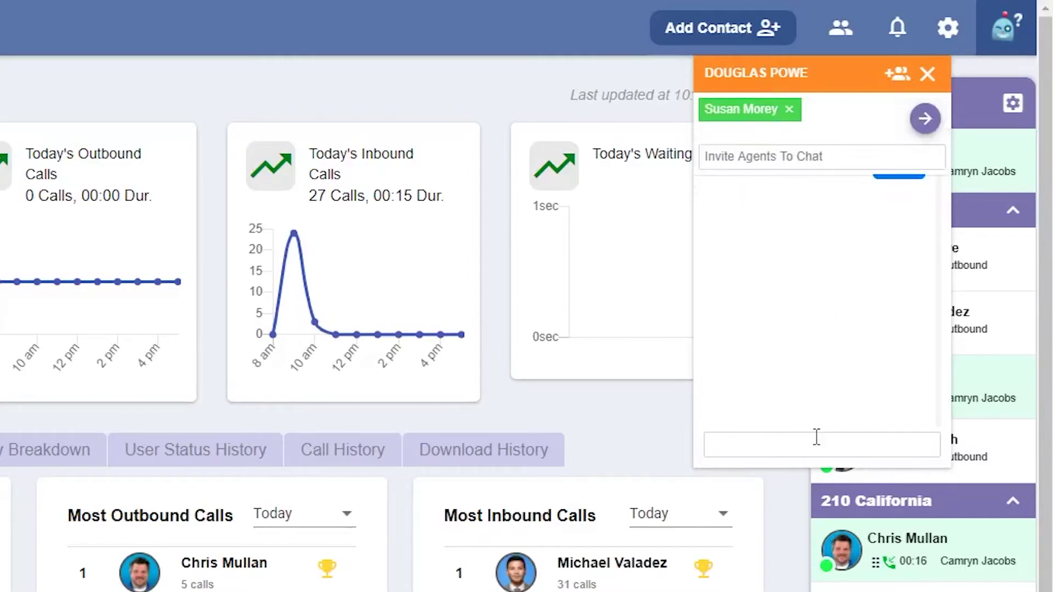
left_click(926, 119)
type("We")
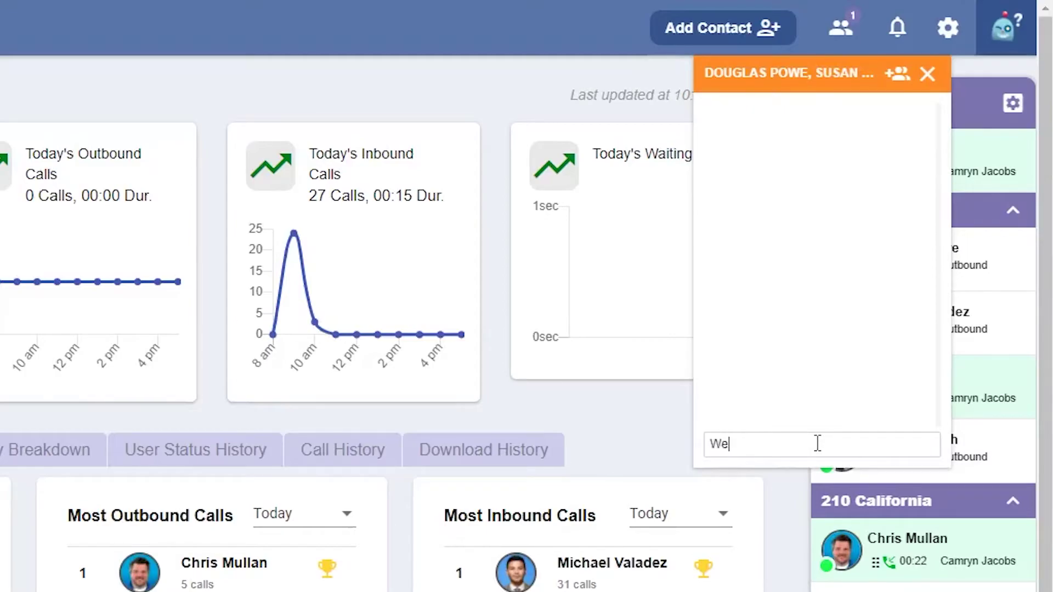
type("lcome!")
key("Return")
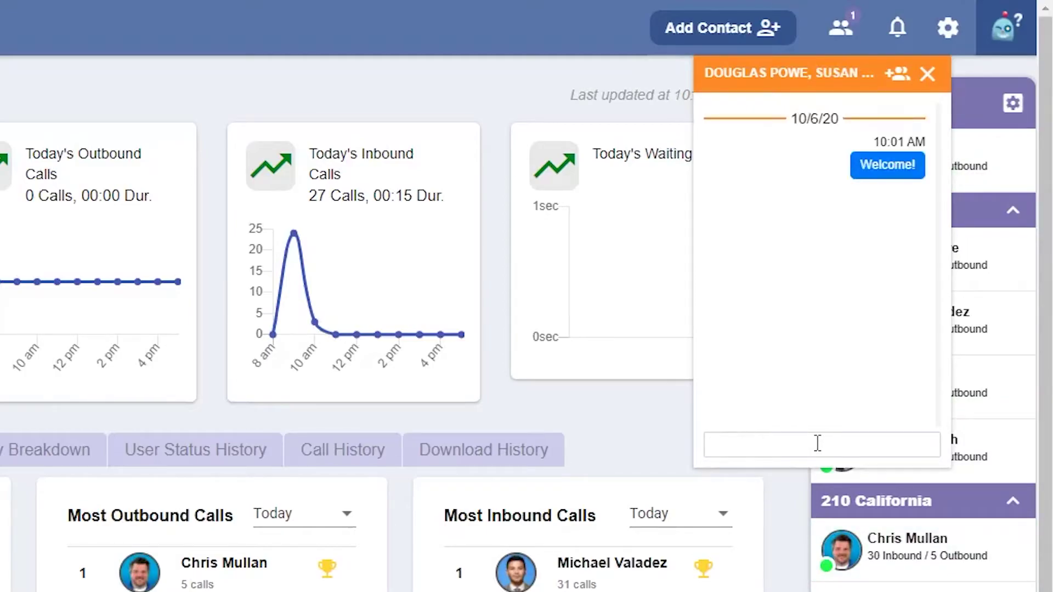
left_click(930, 75)
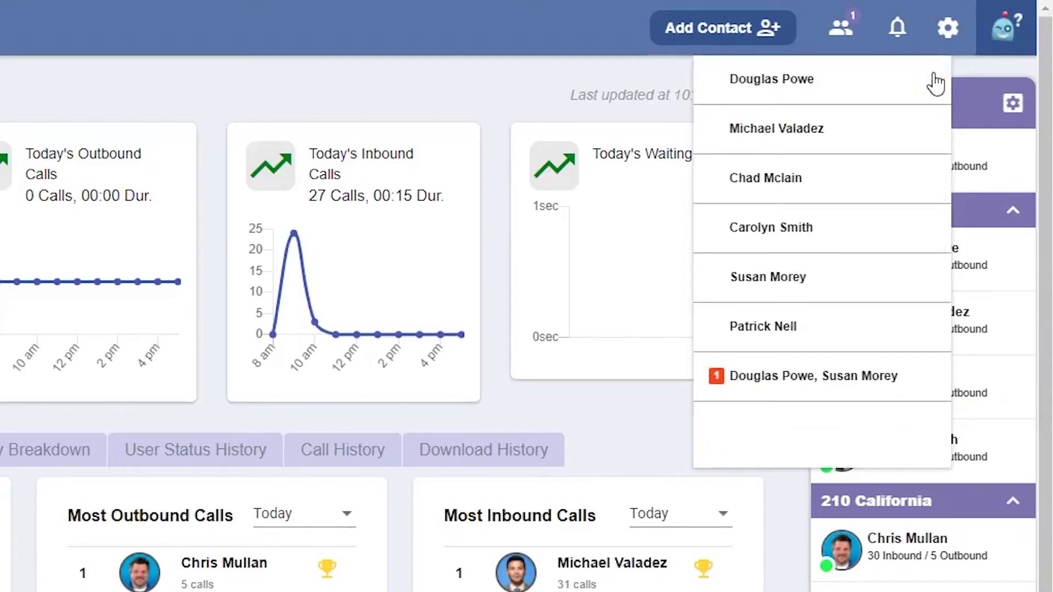
left_click(981, 75)
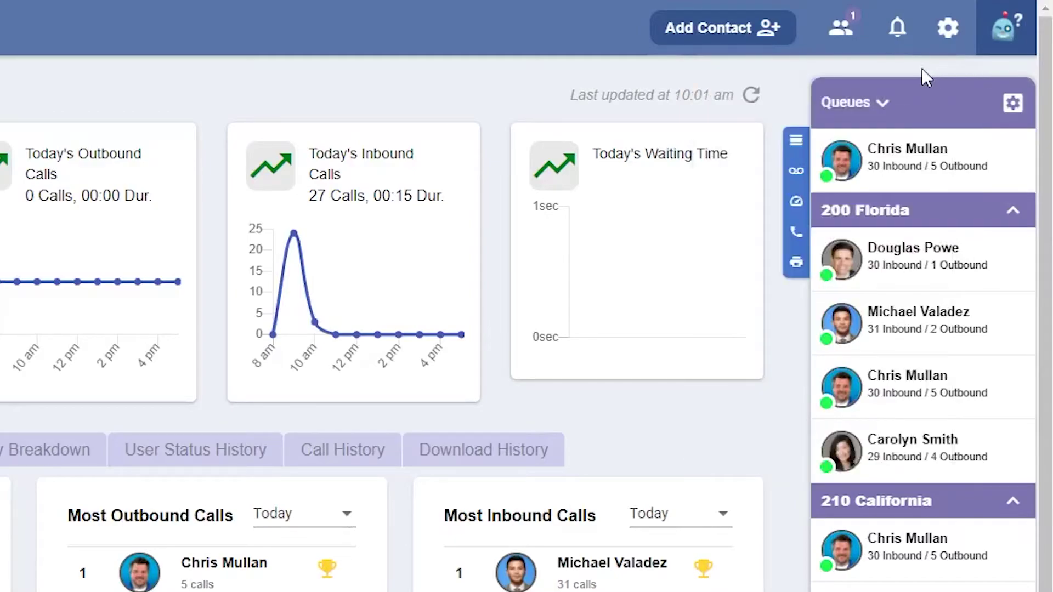
Step: In notifications, hide fax notifications, show them again, and close the panel
left_click(898, 27)
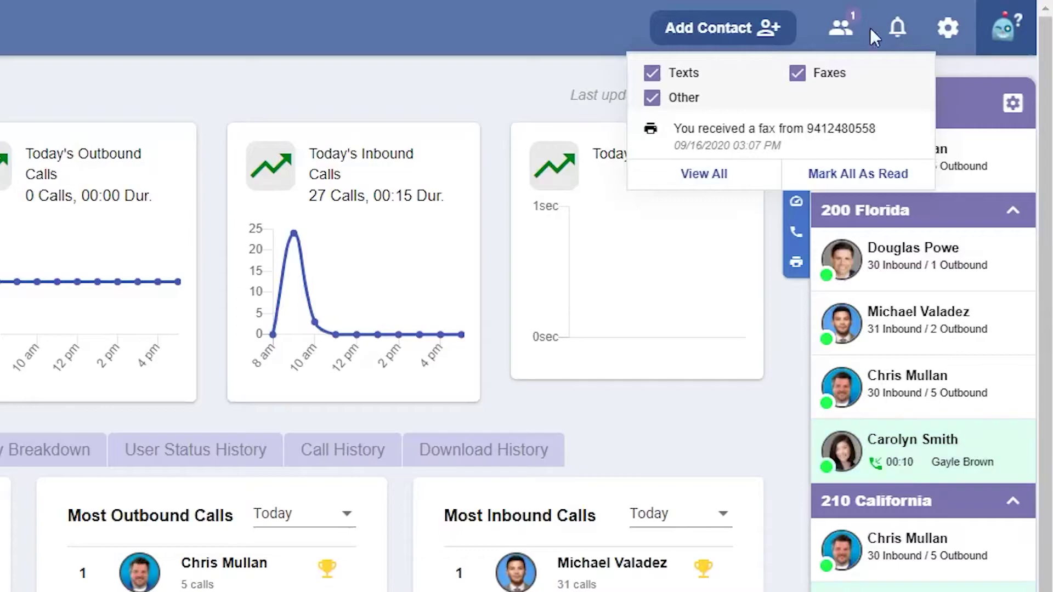
left_click(797, 74)
left_click(797, 73)
left_click(898, 32)
Step: Open profile settings from the account menu and make them editable, then open the help menu
left_click(950, 32)
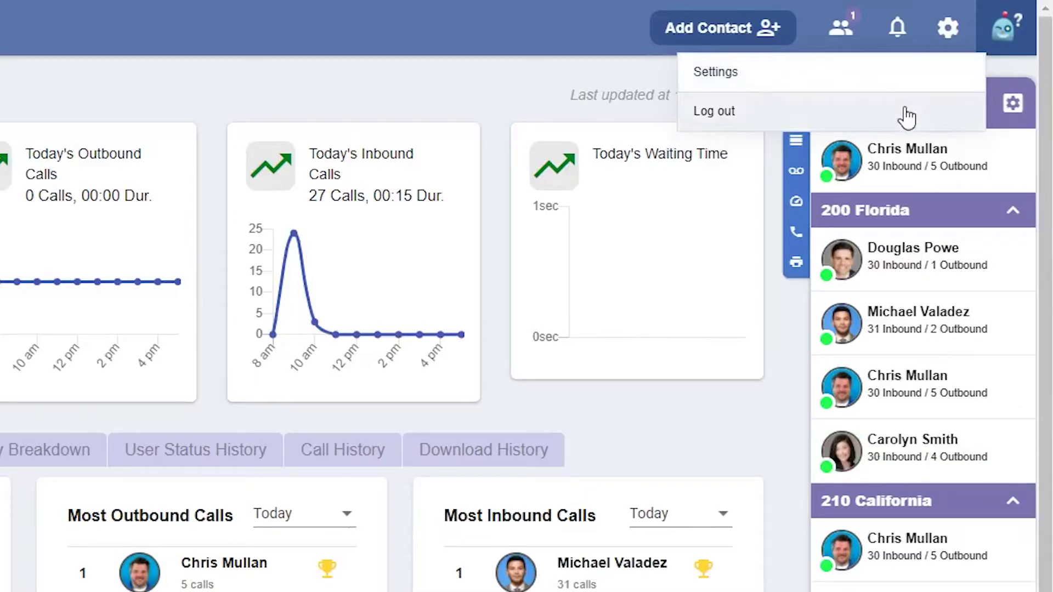
left_click(865, 72)
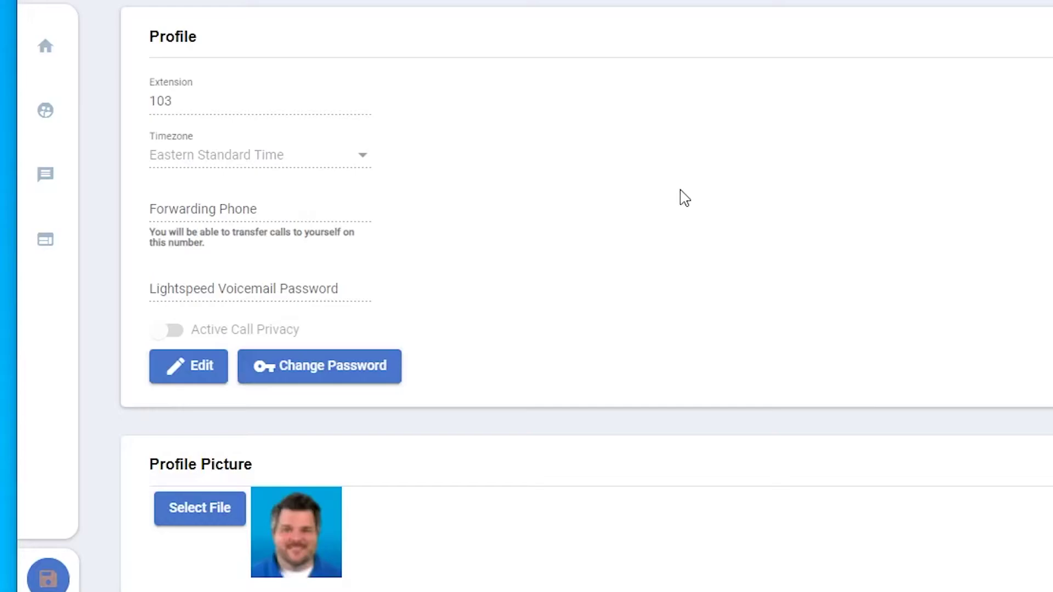
left_click(201, 367)
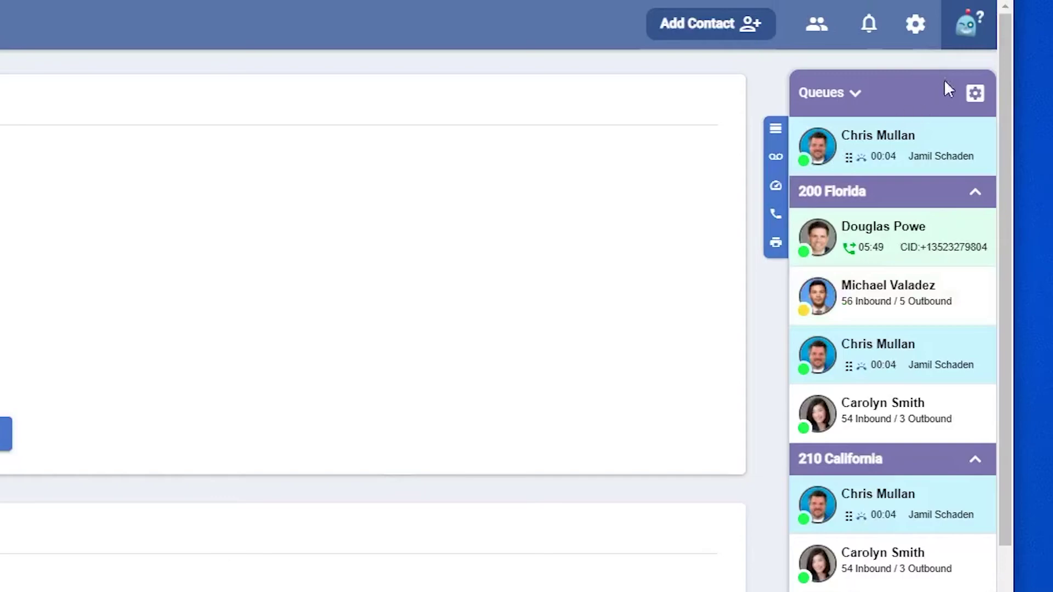
left_click(966, 23)
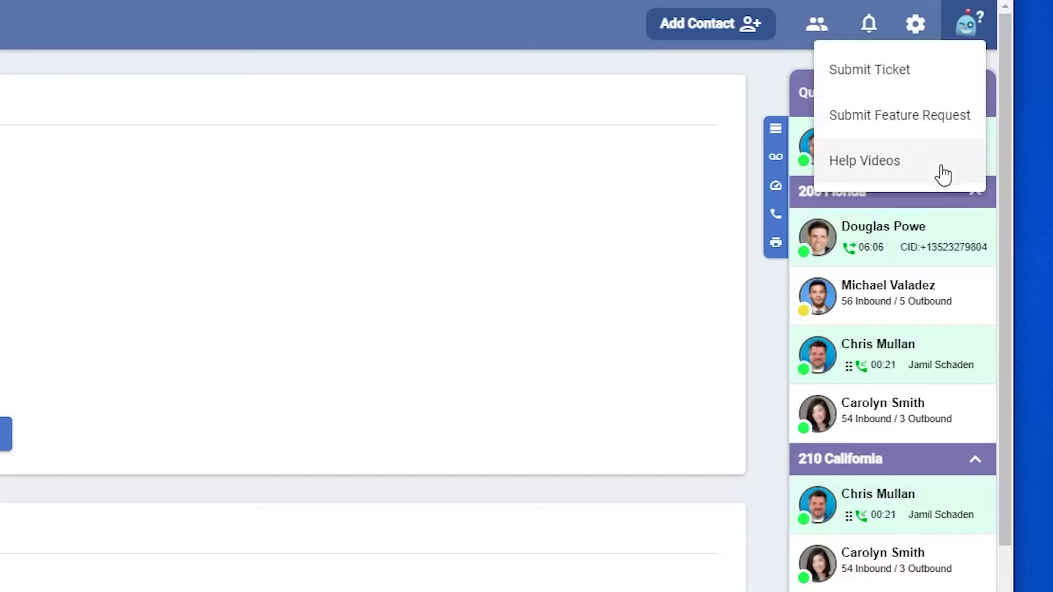
Step: Look through the Submit Ticket form, choosing Faxes as Affected Area, without submitting
left_click(931, 72)
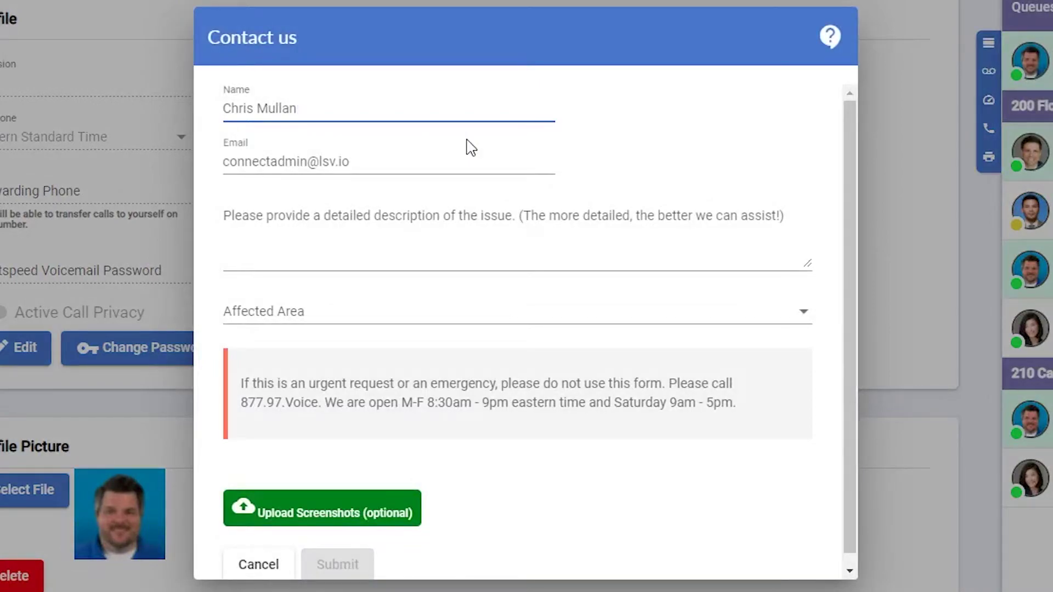
scroll(482, 228, "down", 1)
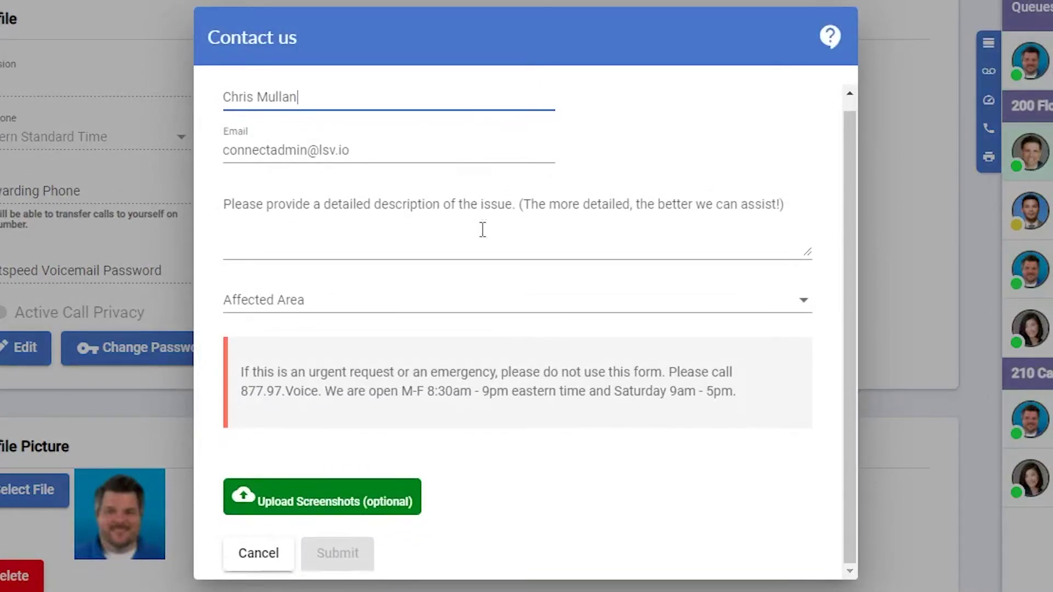
left_click(446, 214)
left_click(431, 296)
scroll(442, 340, "down", 1)
left_click(396, 317)
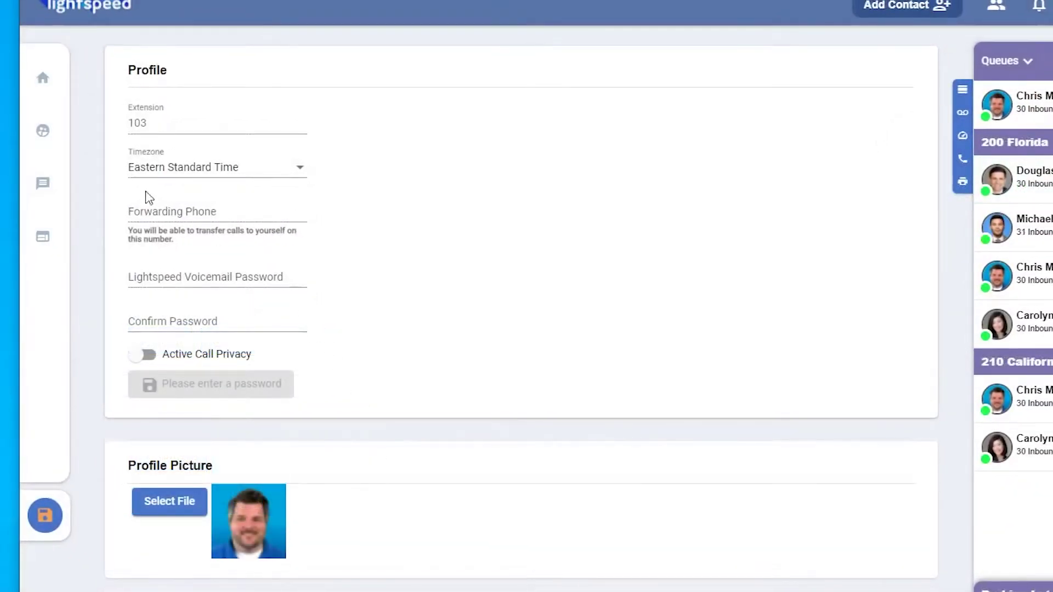
mouse_move(54, 136)
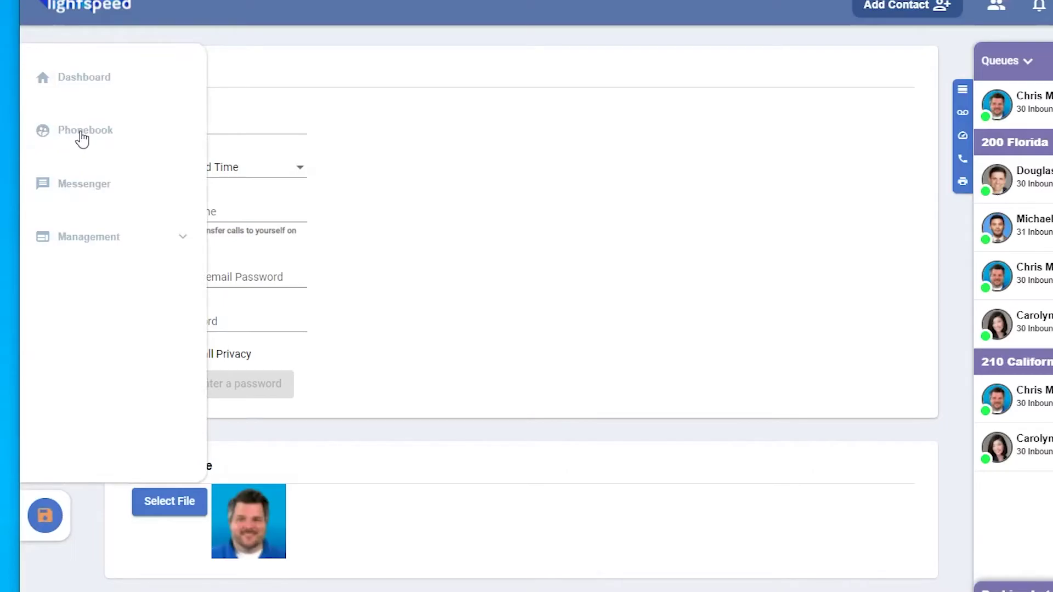
Step: Open the Phonebook, cancel a new contact, view the third contact, and return to the list
left_click(82, 138)
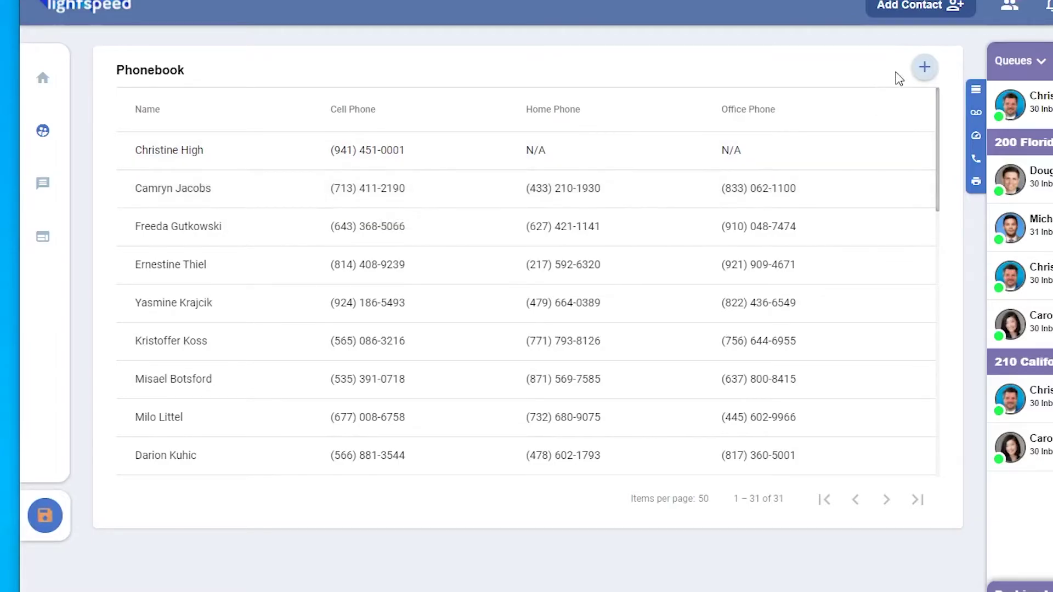
left_click(924, 68)
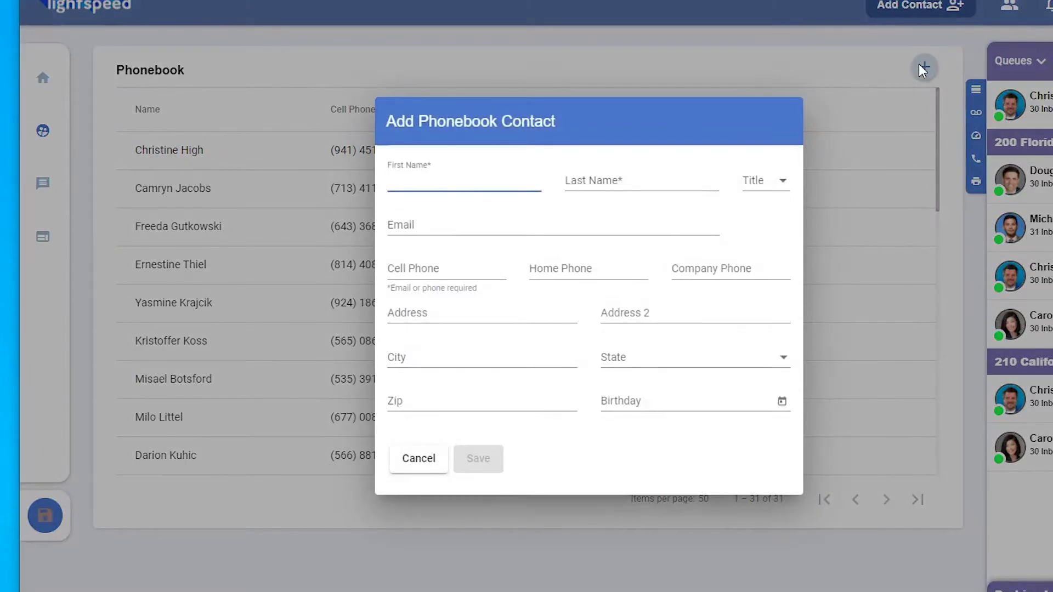
left_click(429, 466)
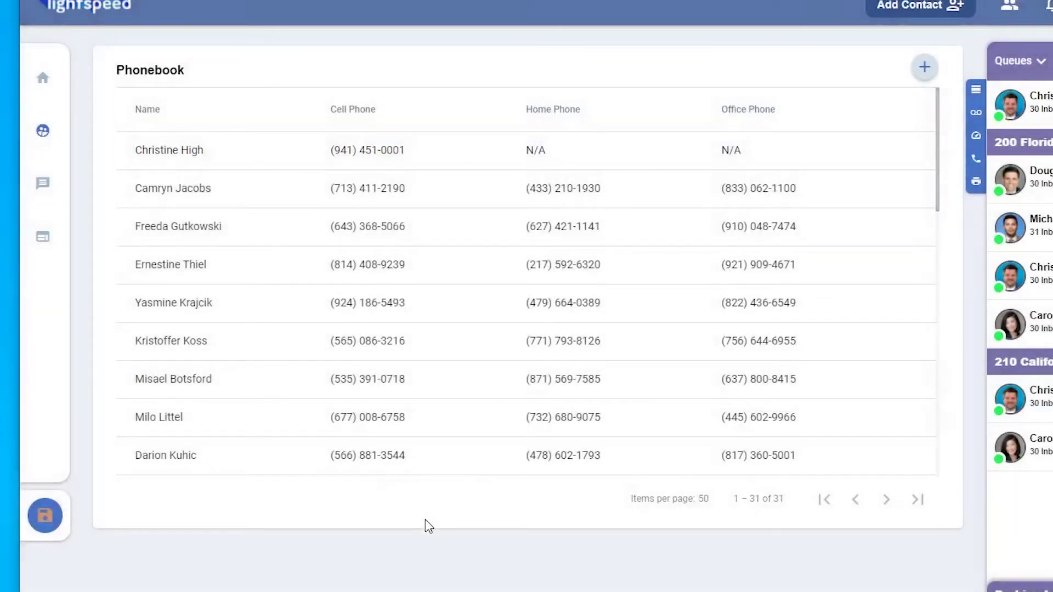
left_click(225, 227)
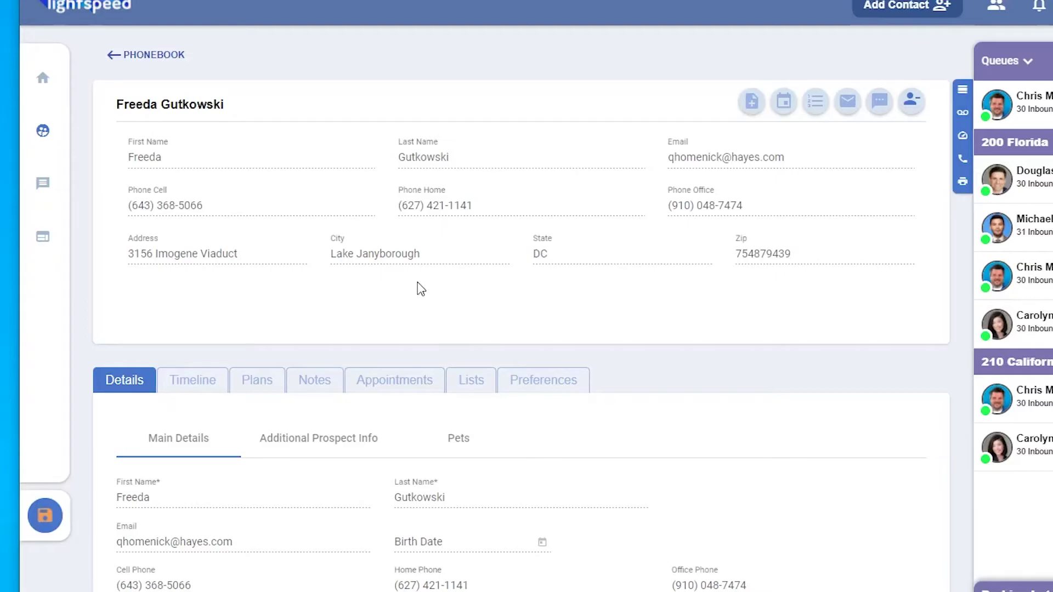
left_click(164, 56)
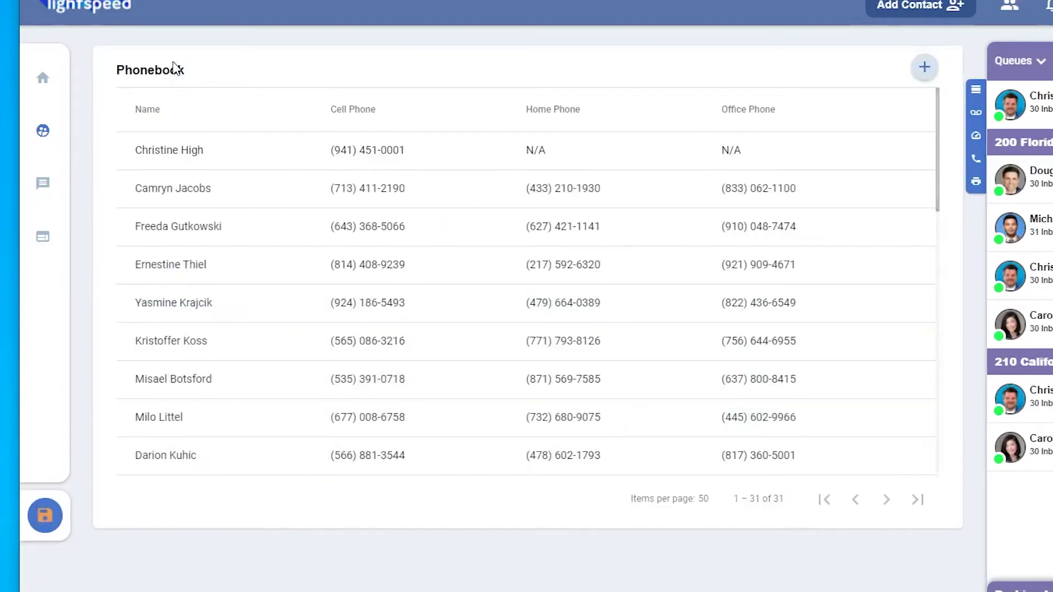
Step: In Messenger, compose a new text filled from the Hello! template in My Templates
mouse_move(64, 134)
left_click(88, 191)
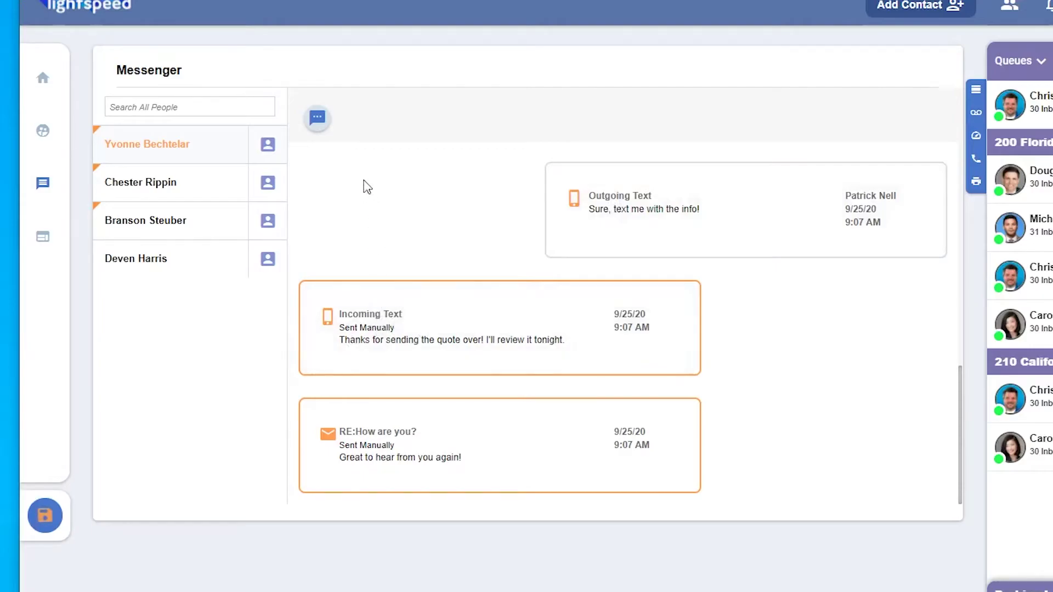
left_click(318, 120)
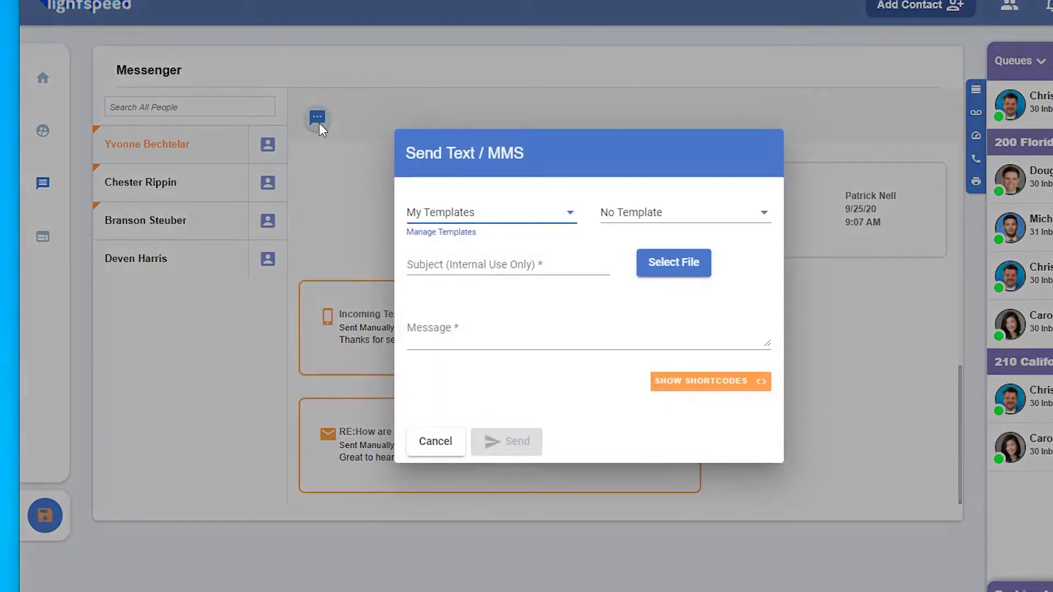
left_click(505, 223)
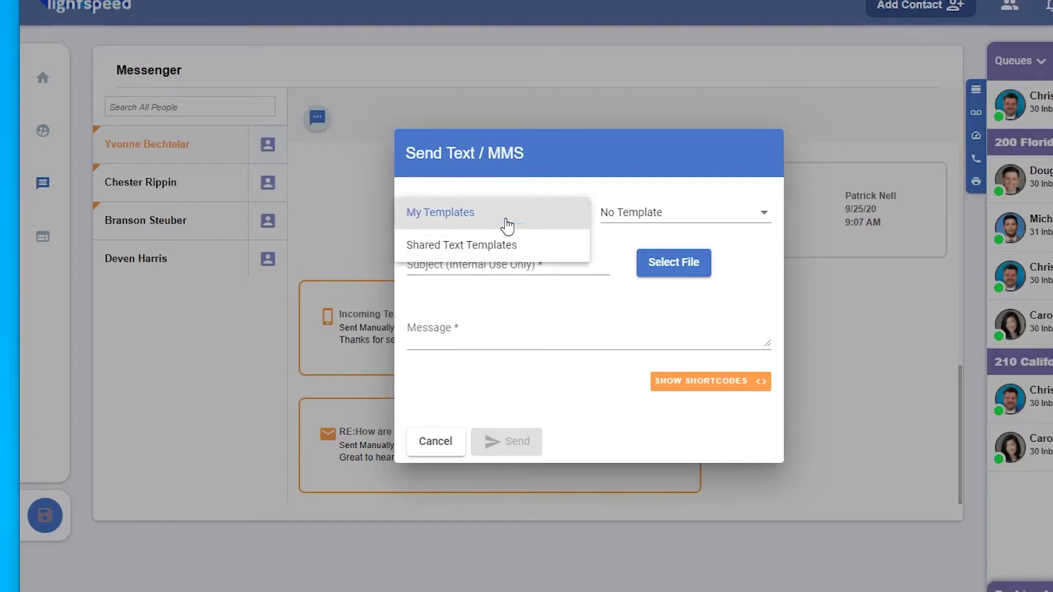
left_click(507, 224)
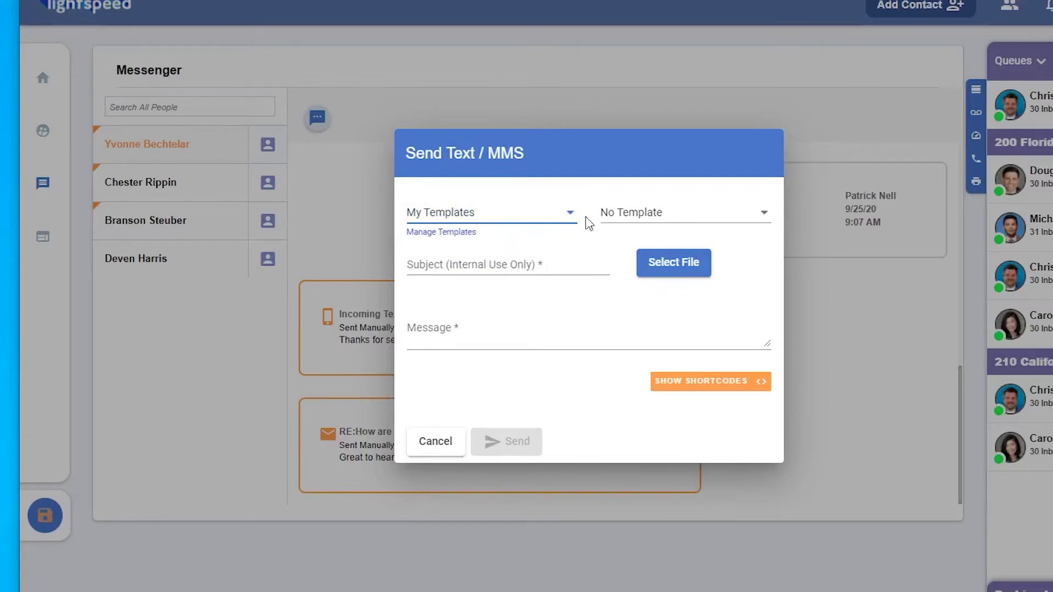
left_click(640, 220)
left_click(644, 246)
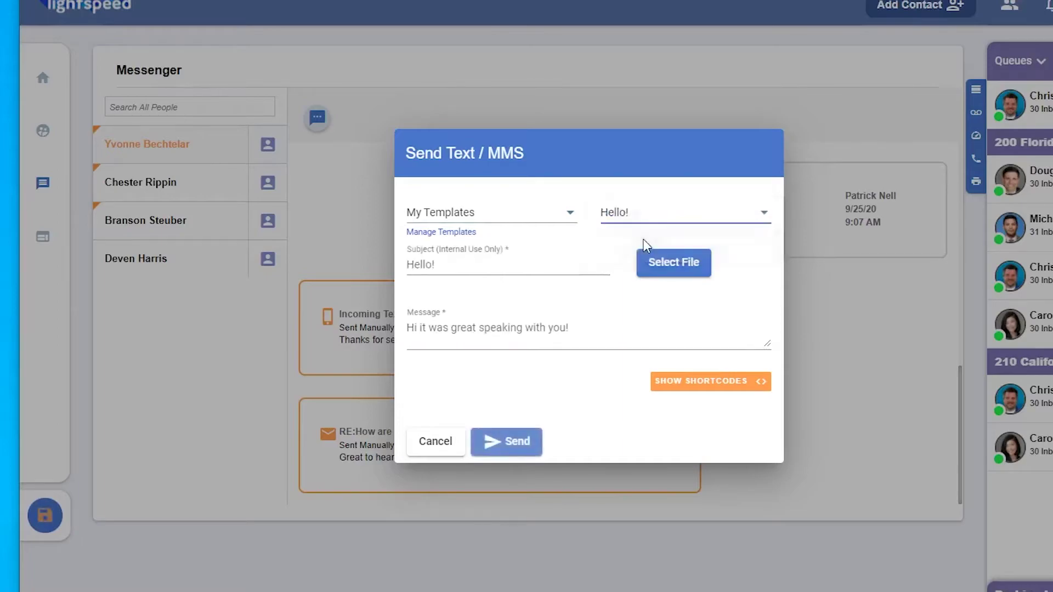
Step: Show and hide the message shortcodes, then send the Hello! text
left_click(619, 302)
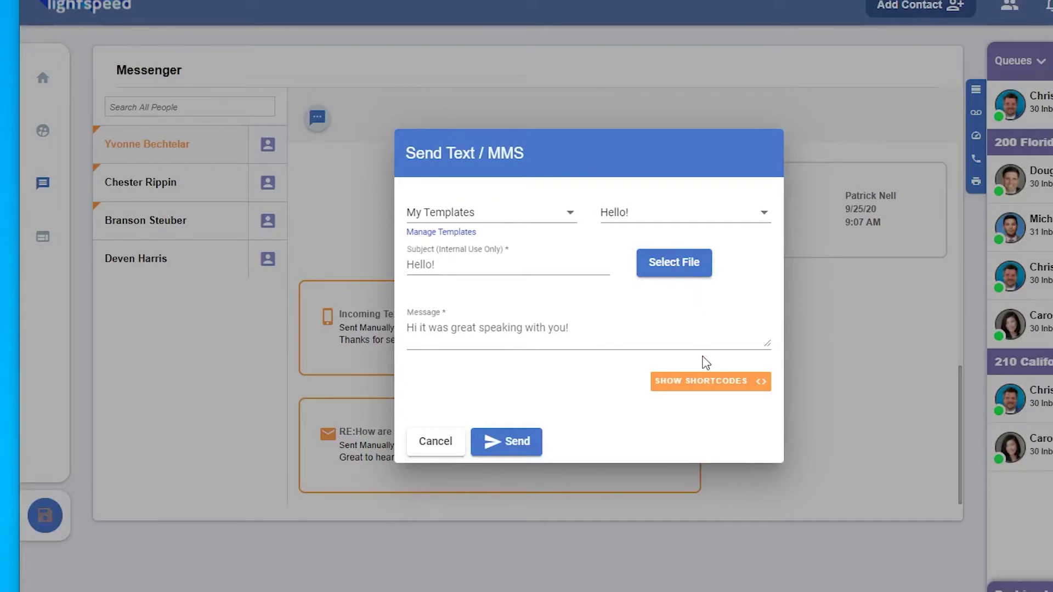
left_click(704, 384)
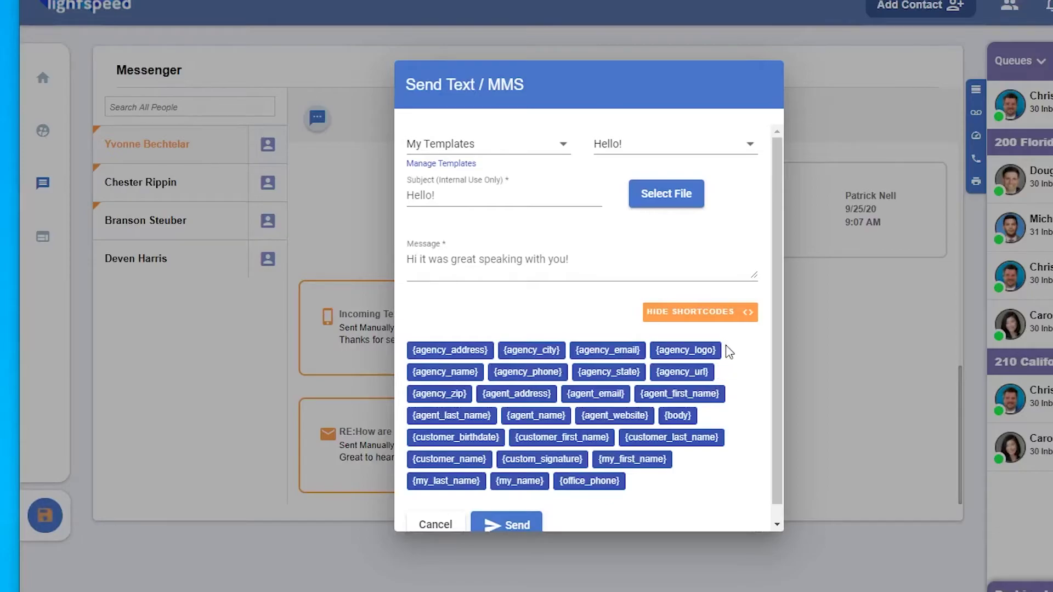
left_click(724, 312)
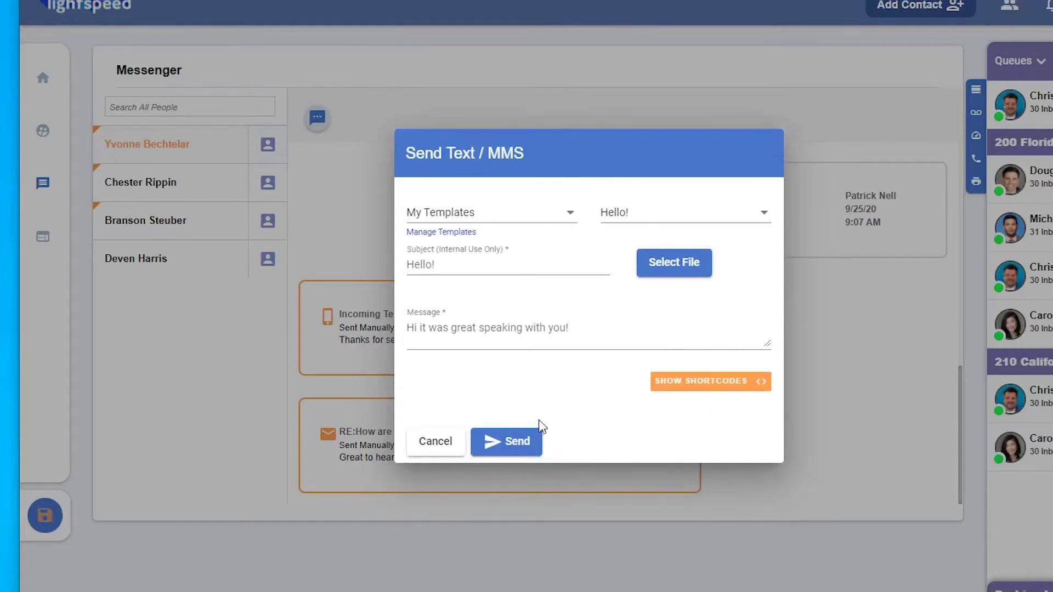
left_click(507, 442)
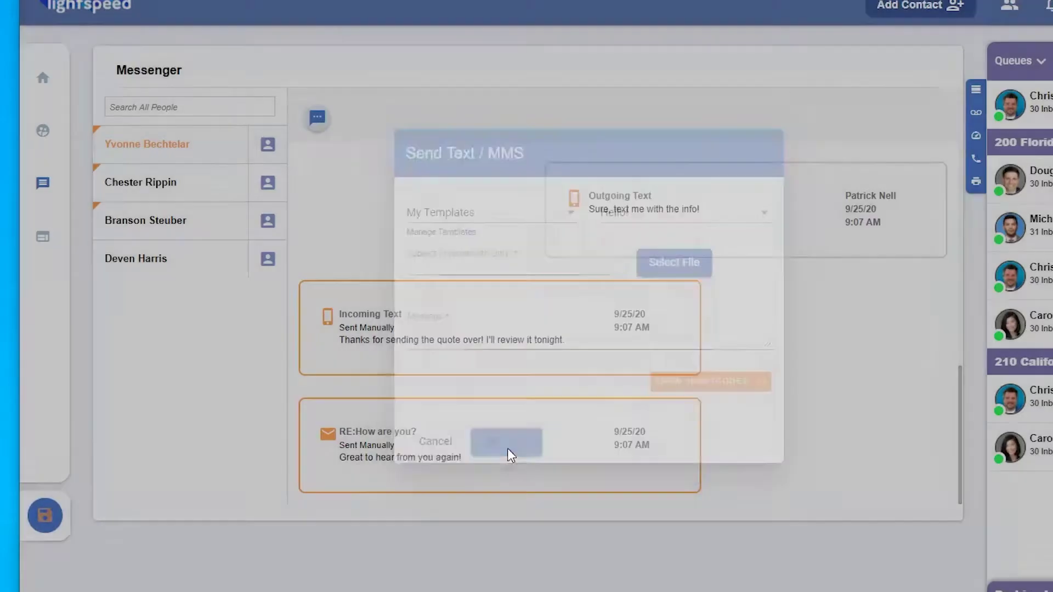
Step: Go to Management > Account Settings > Roles & Permissions to list the six roles
mouse_move(50, 184)
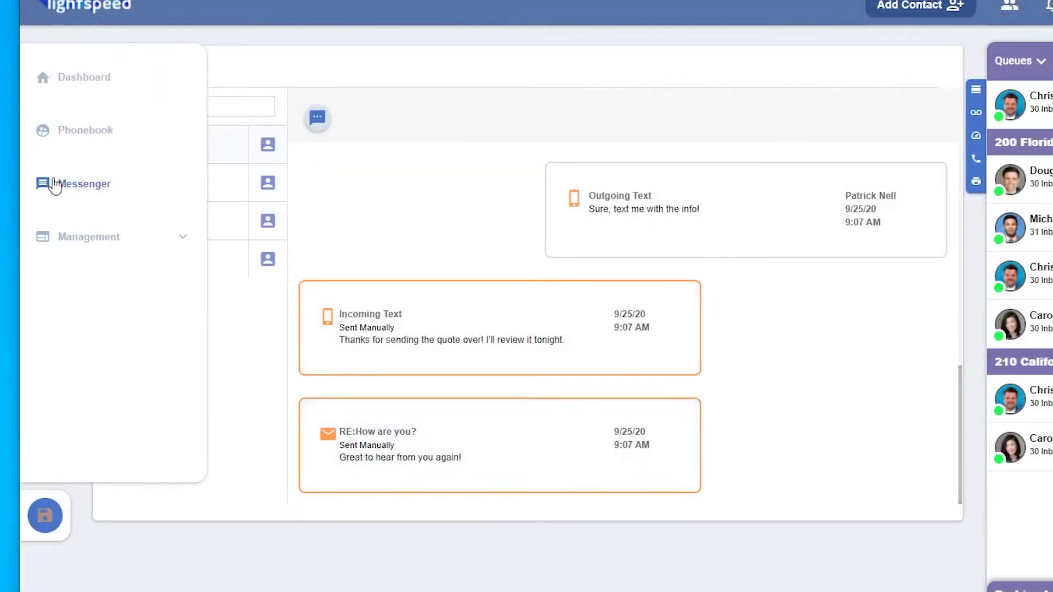
left_click(90, 241)
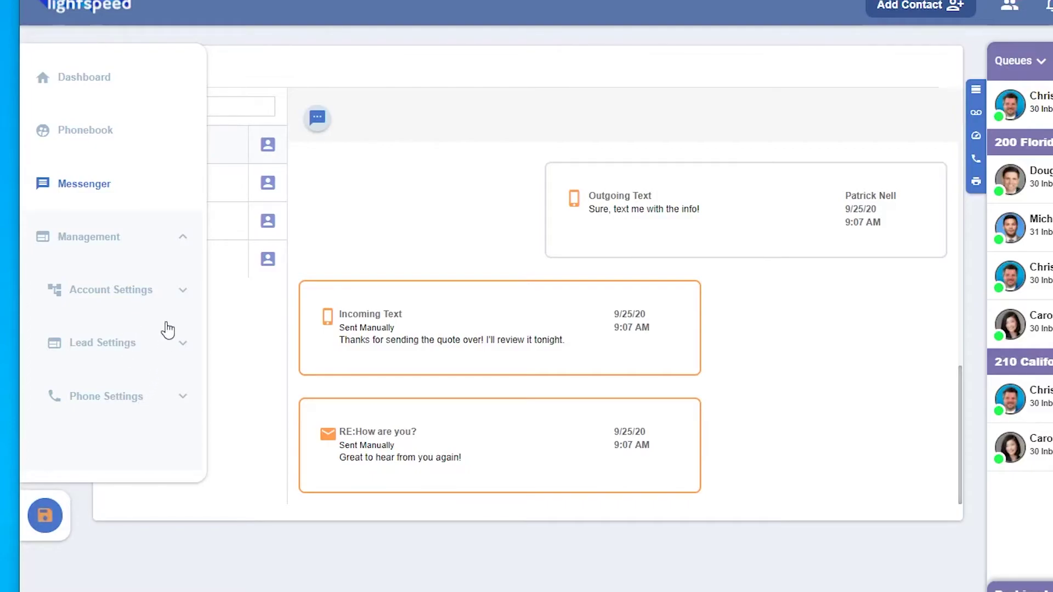
left_click(142, 293)
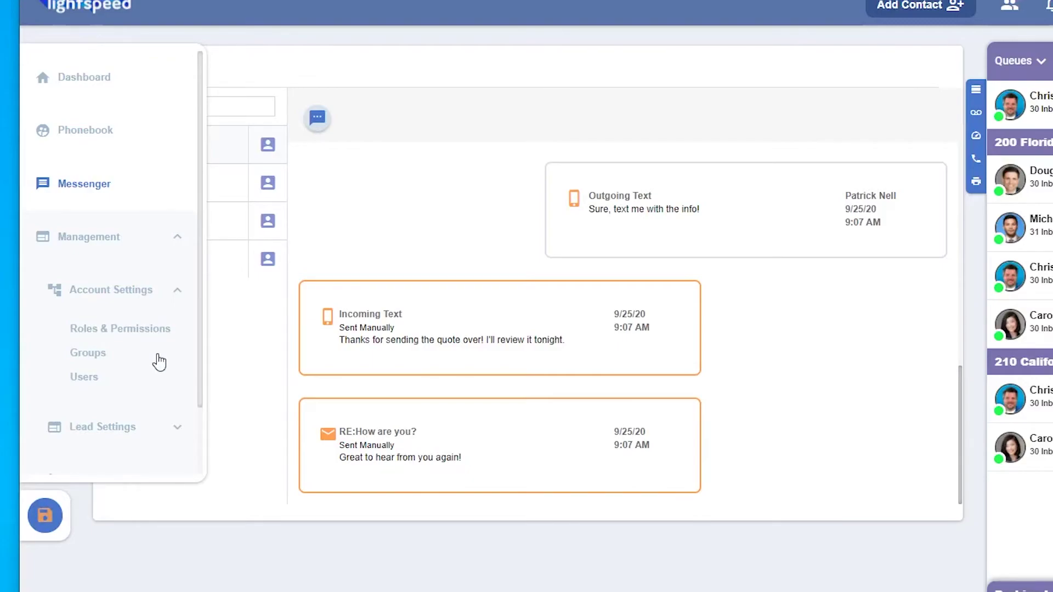
left_click(148, 329)
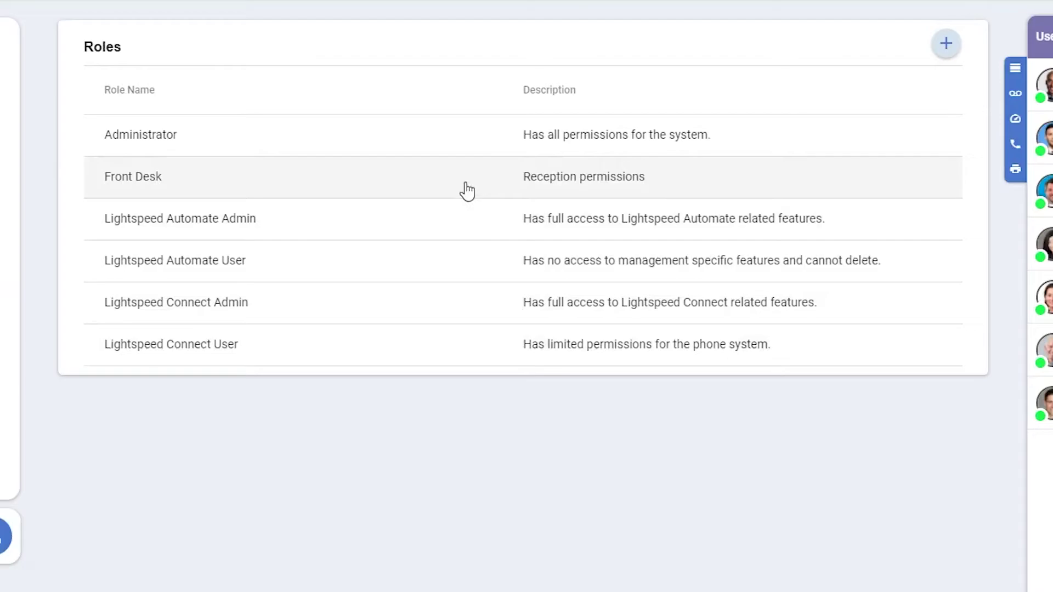
Step: Open the Front Desk role and expand its Phones, Queues and Ring Groups permissions
left_click(466, 185)
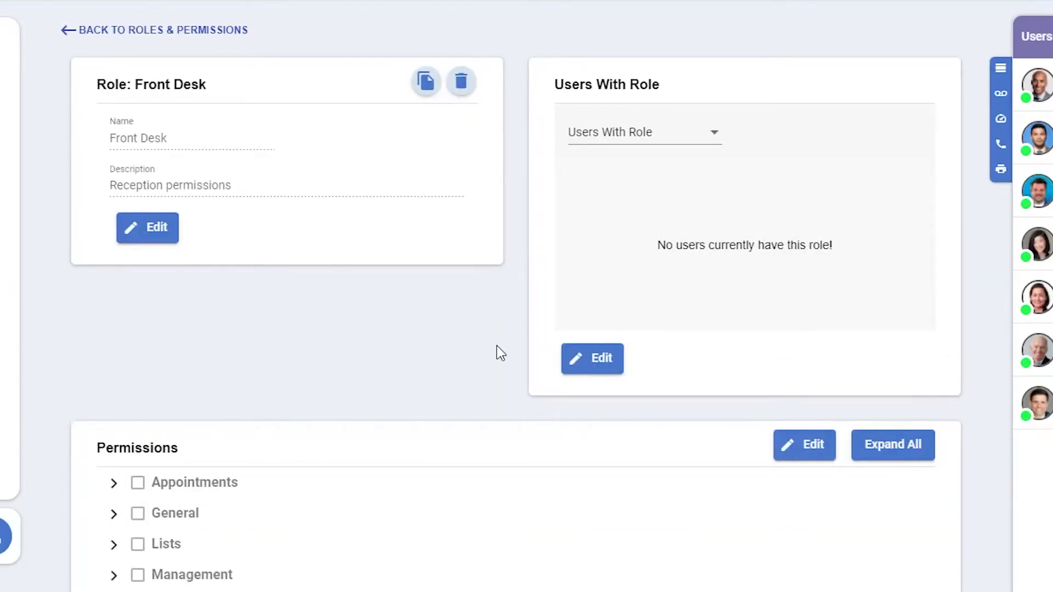
scroll(500, 352, "down", 3)
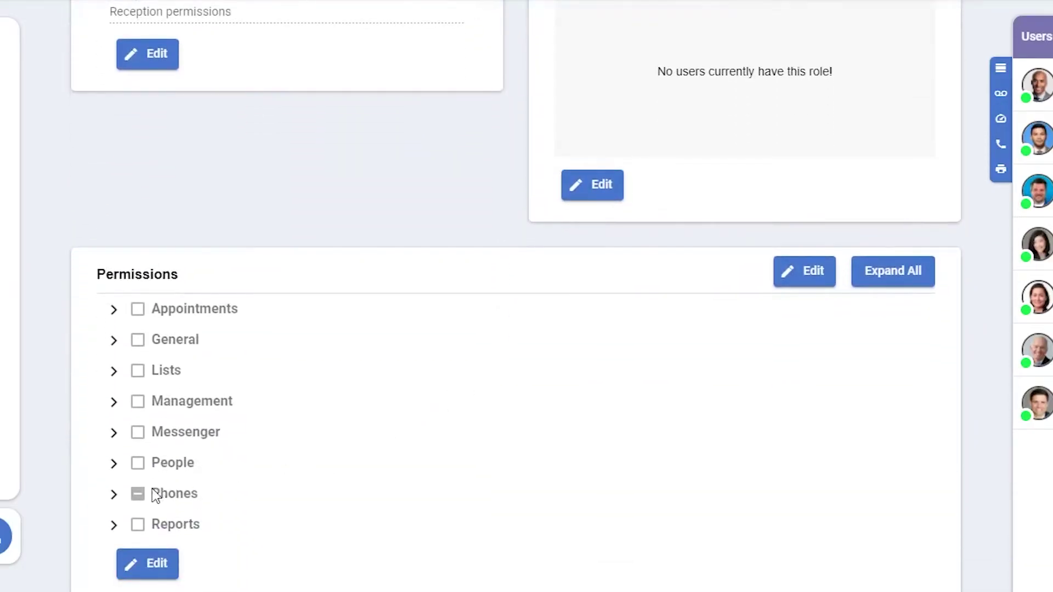
left_click(114, 495)
scroll(374, 501, "down", 1)
scroll(373, 501, "down", 2)
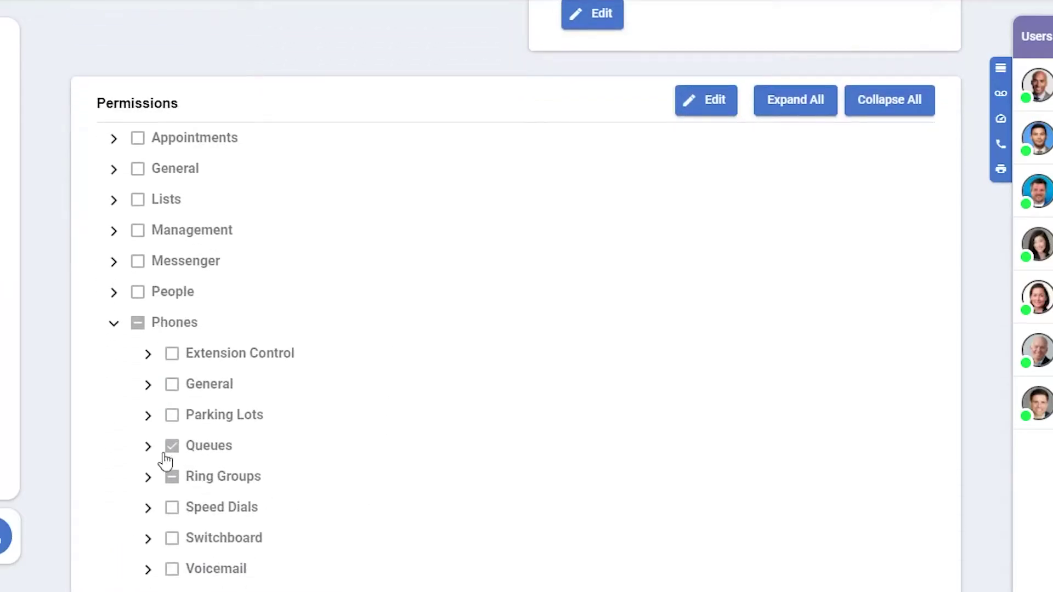
left_click(148, 446)
scroll(179, 485, "down", 1)
scroll(183, 491, "down", 3)
left_click(148, 401)
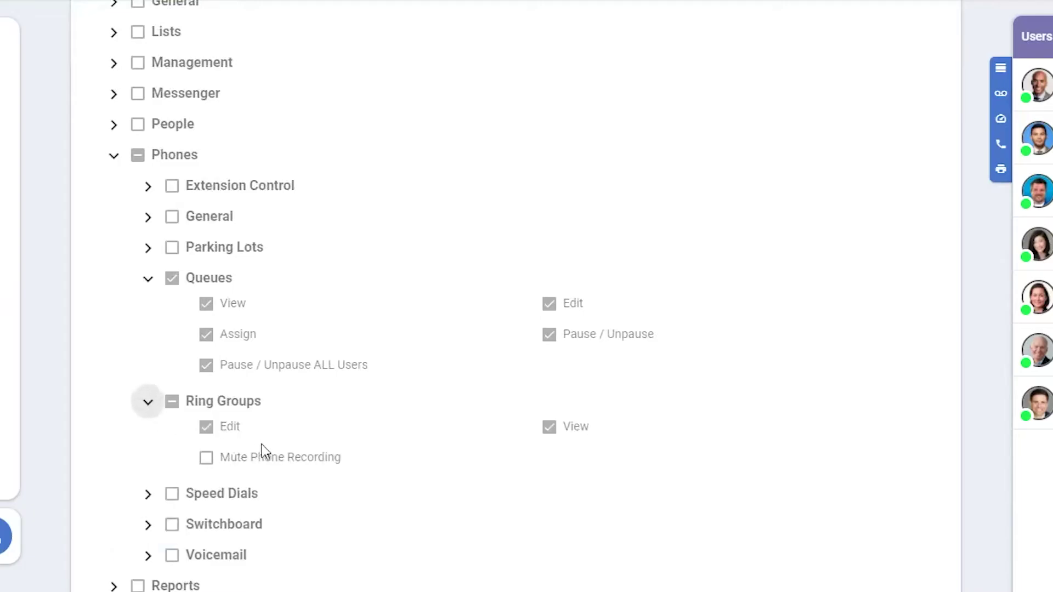
scroll(331, 479, "up", 10)
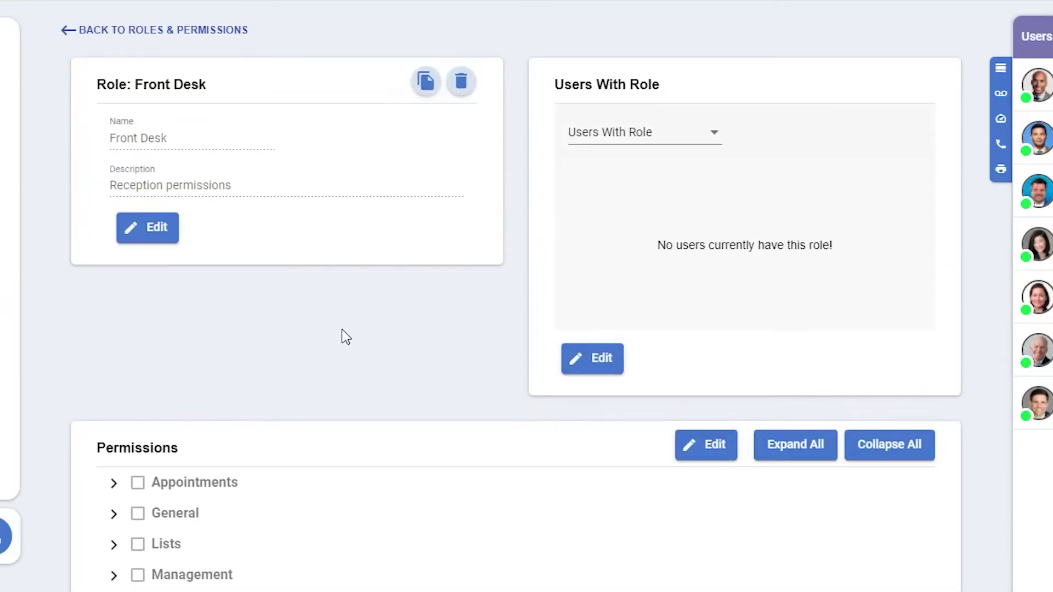
Step: Edit the role's Users With Role list, switching the filter between users without and with the role
left_click(602, 365)
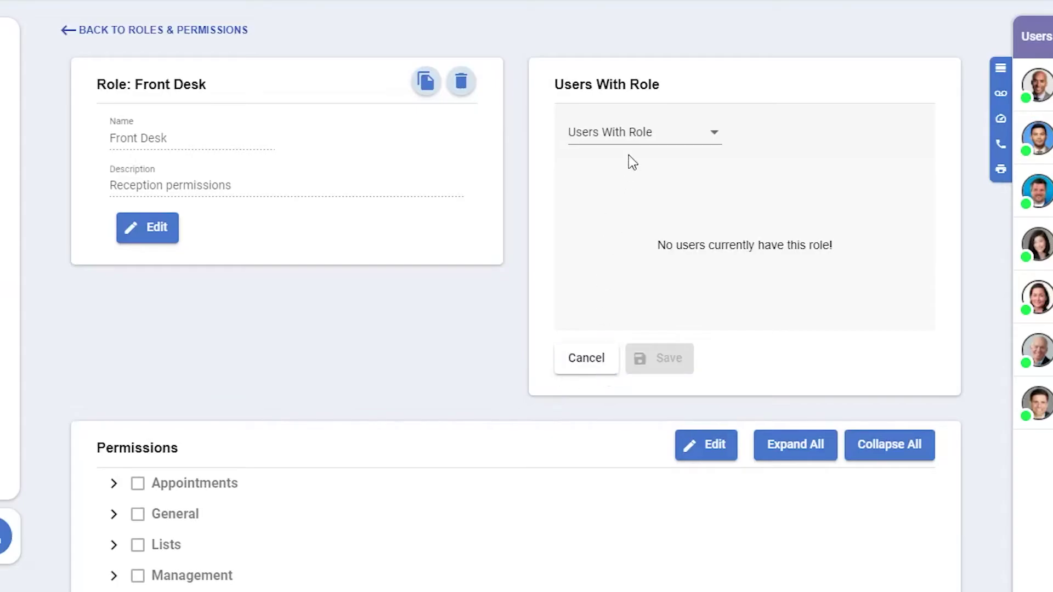
left_click(633, 135)
left_click(650, 168)
left_click(651, 134)
left_click(649, 106)
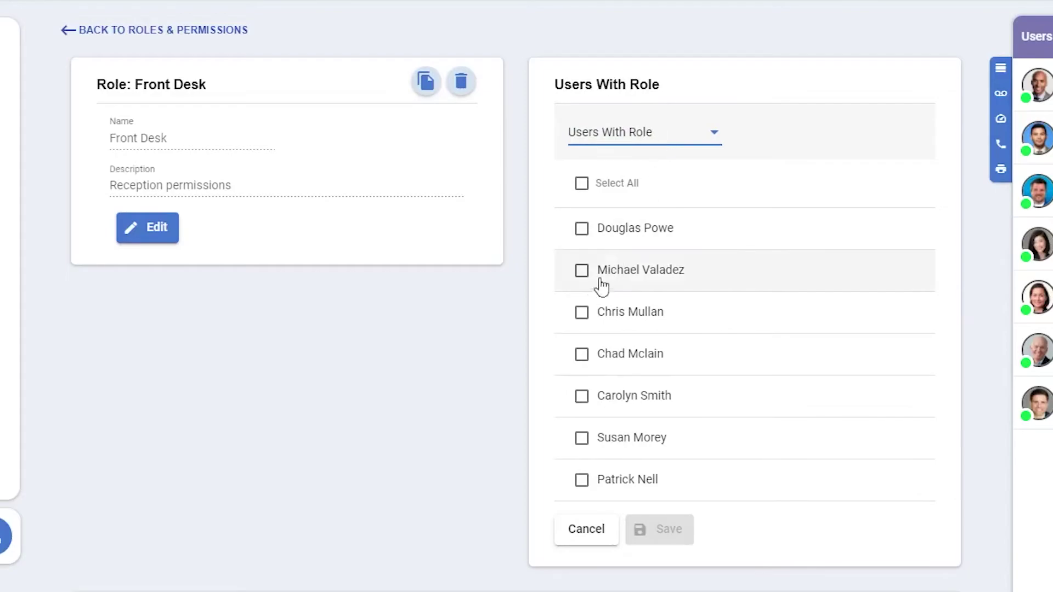
Step: Assign the role to the third listed user, save, and collapse the Phones permissions
left_click(582, 317)
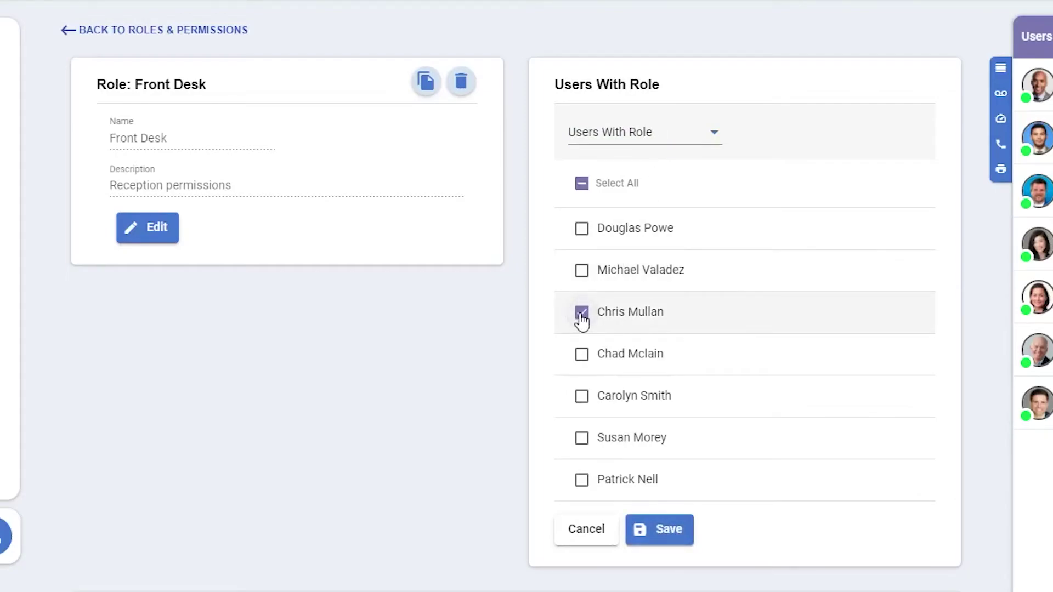
left_click(666, 531)
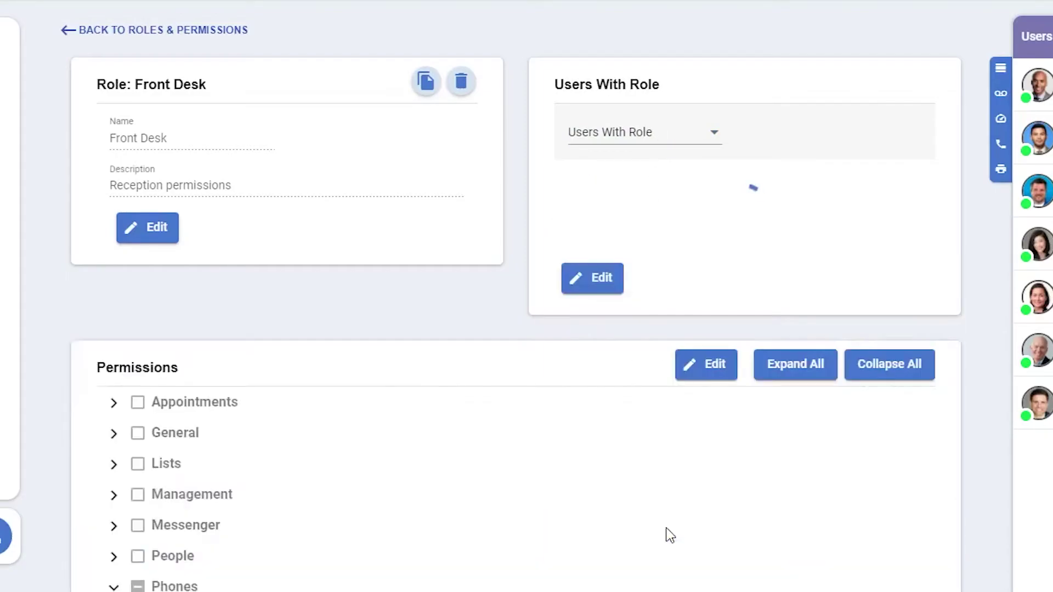
scroll(393, 388, "down", 7)
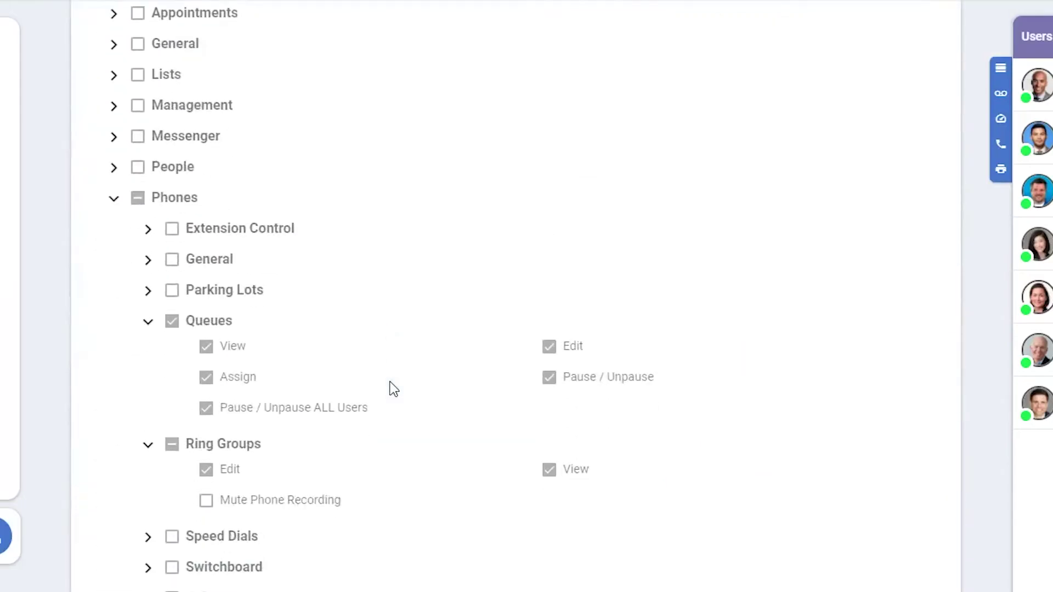
left_click(113, 198)
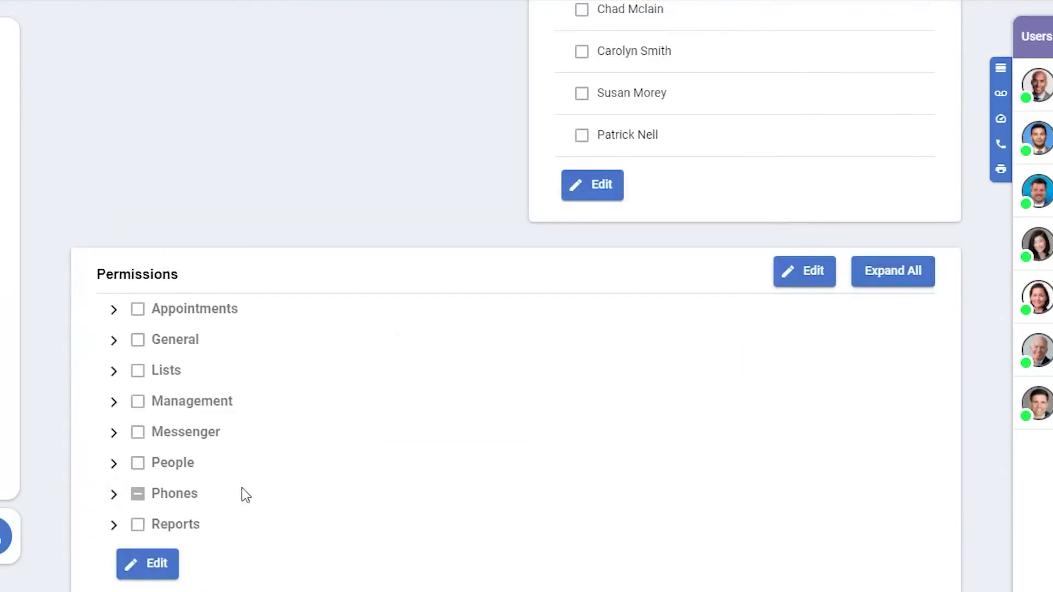
Step: Grant the Front Desk role every Reports permission, including All Plans Reports, and save
left_click(158, 574)
left_click(114, 524)
scroll(338, 466, "down", 3)
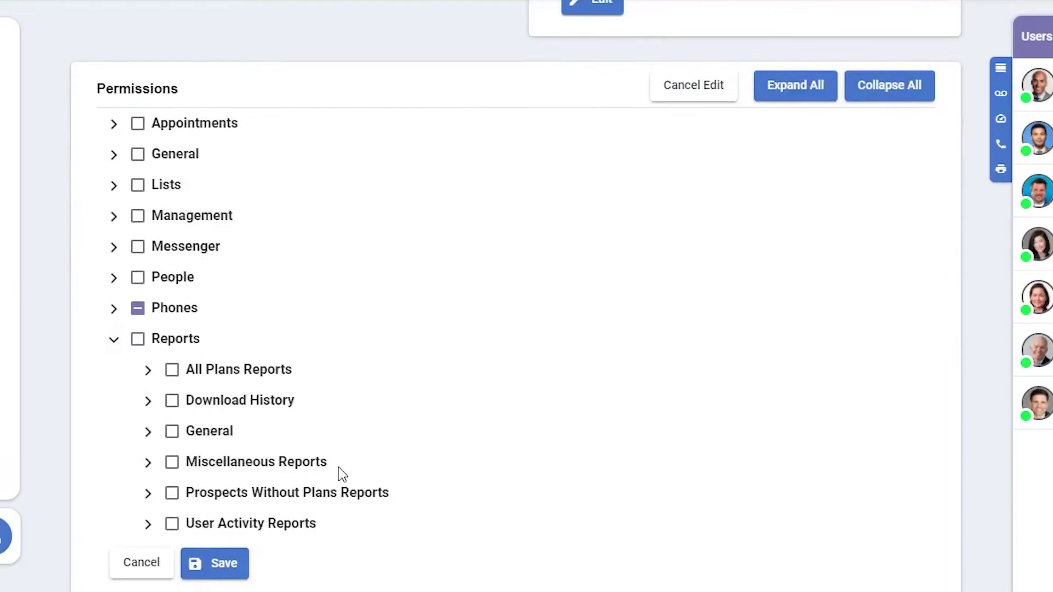
left_click(149, 372)
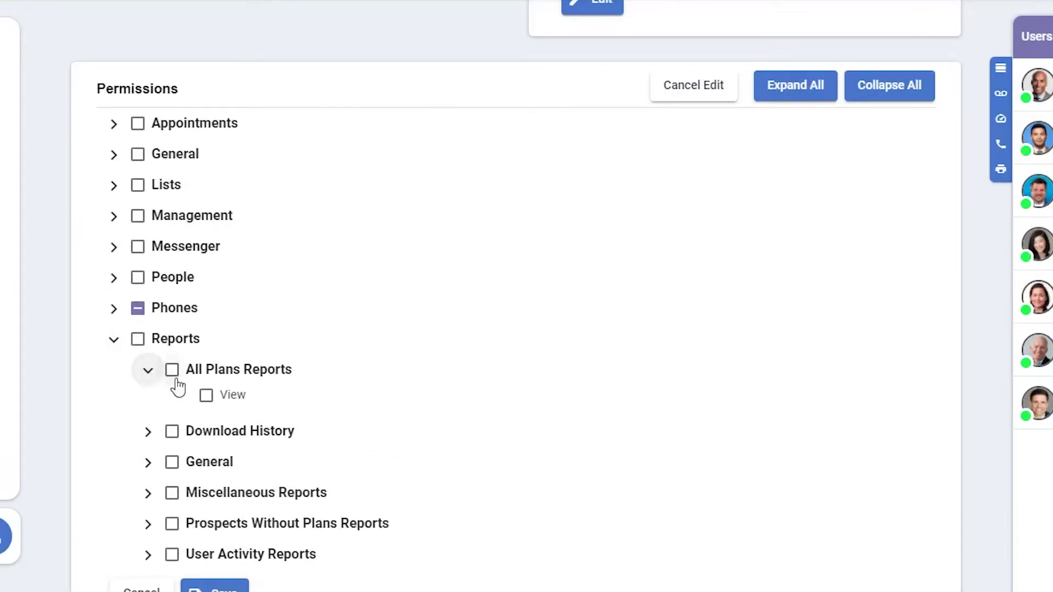
left_click(206, 396)
left_click(138, 340)
left_click(138, 340)
left_click(138, 340)
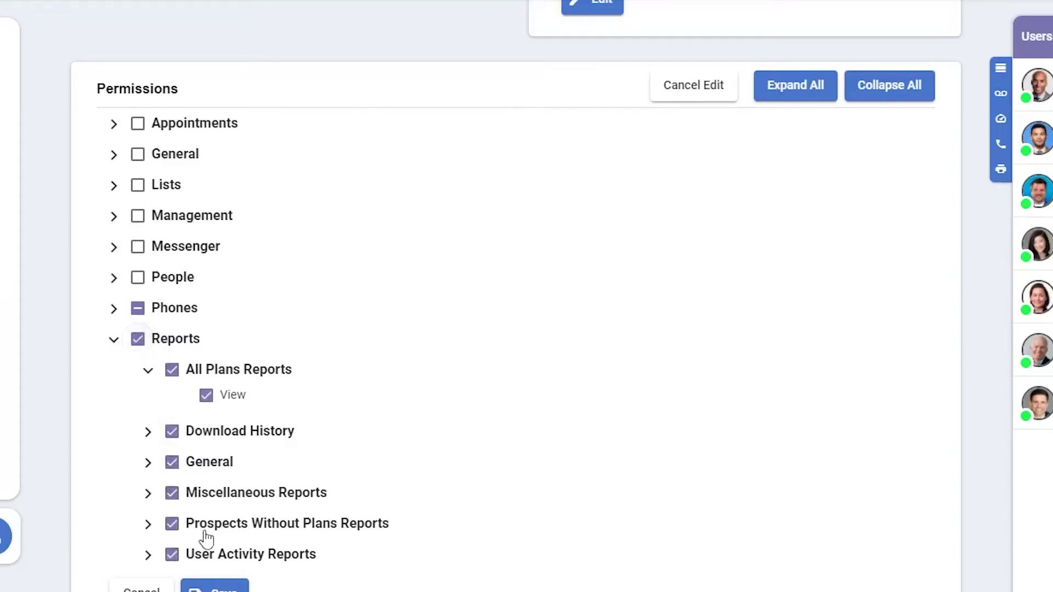
left_click(214, 586)
scroll(296, 515, "up", 8)
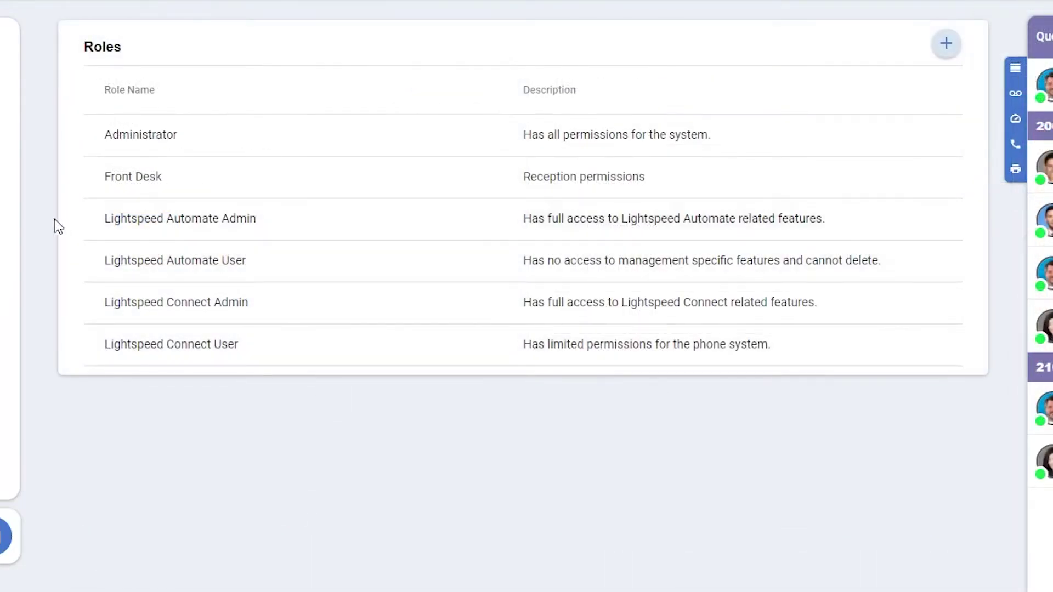
Step: Open the Sales group from Groups and close its rename form without changes
mouse_move(52, 270)
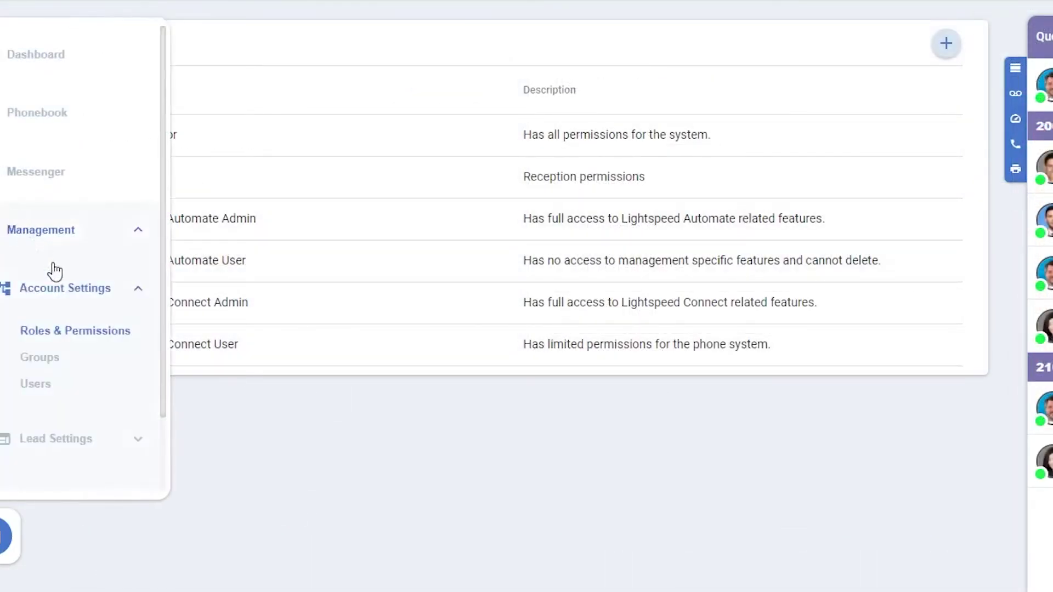
left_click(39, 358)
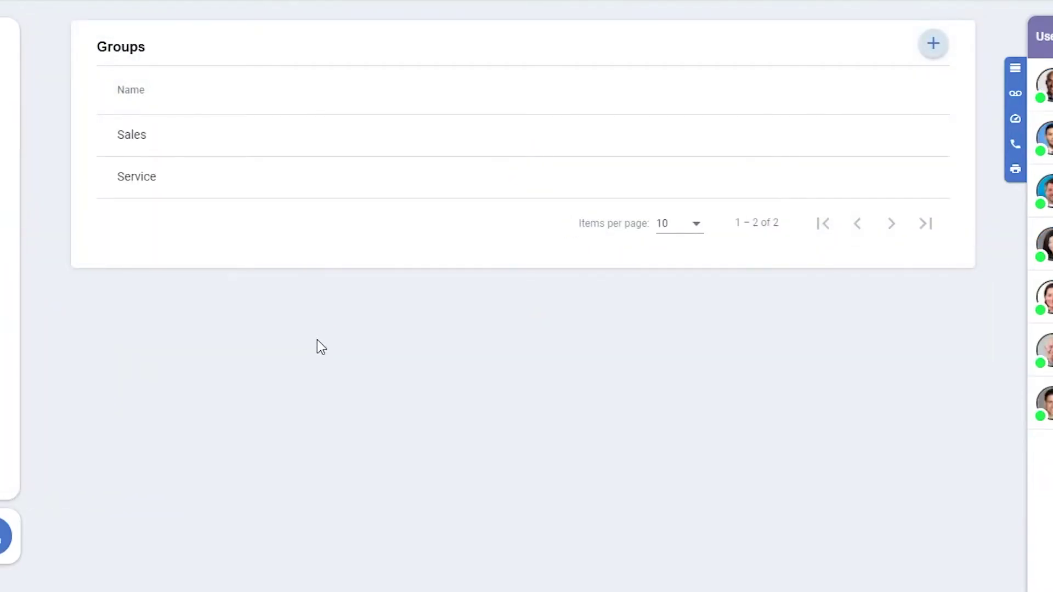
left_click(205, 137)
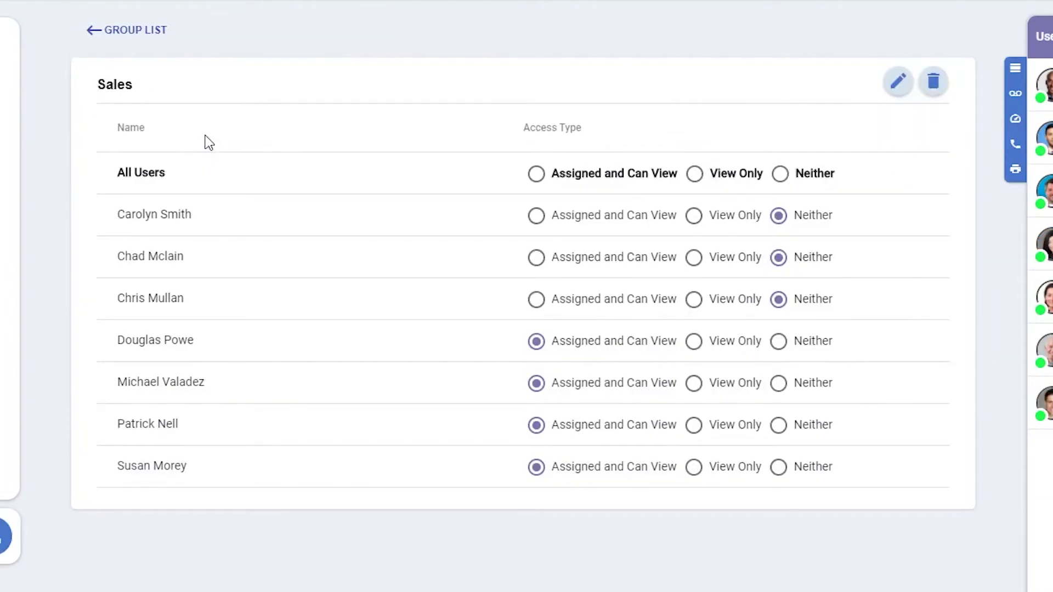
left_click(900, 81)
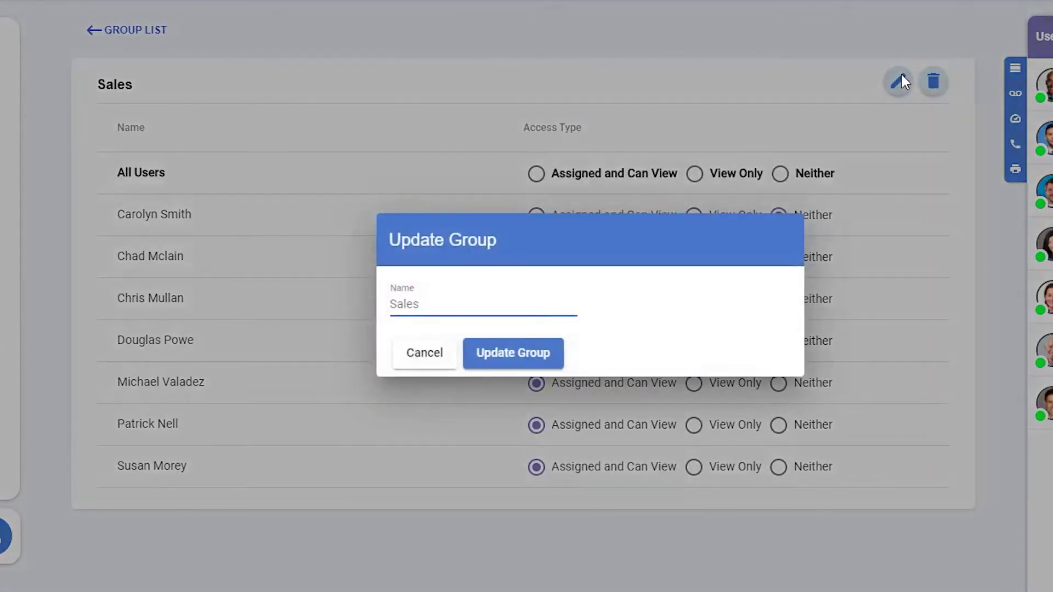
left_click(443, 363)
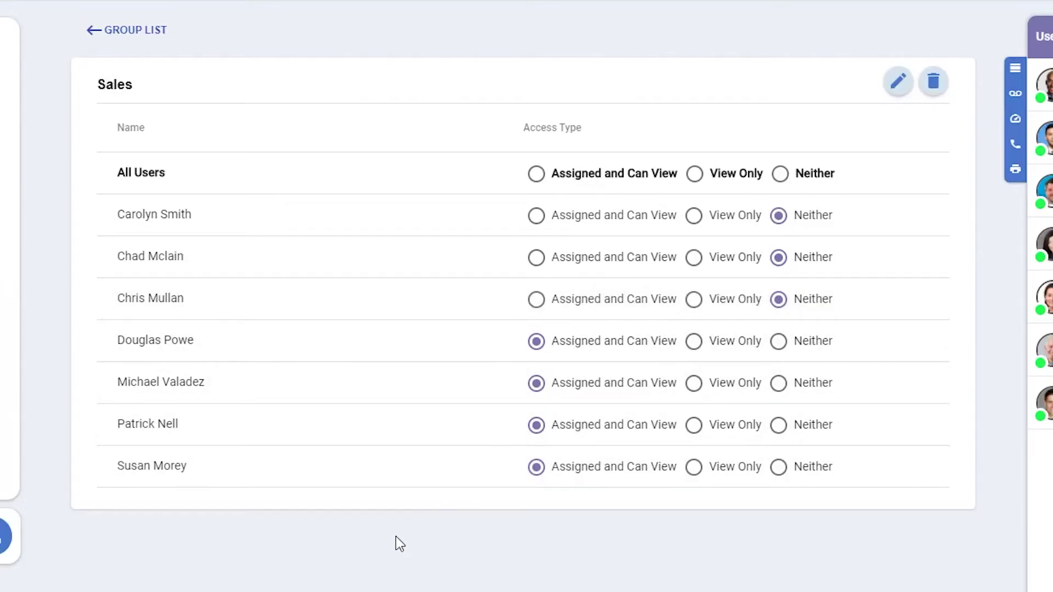
Step: Return to the Groups list and dismiss the new-group form unsubmitted
left_click(119, 31)
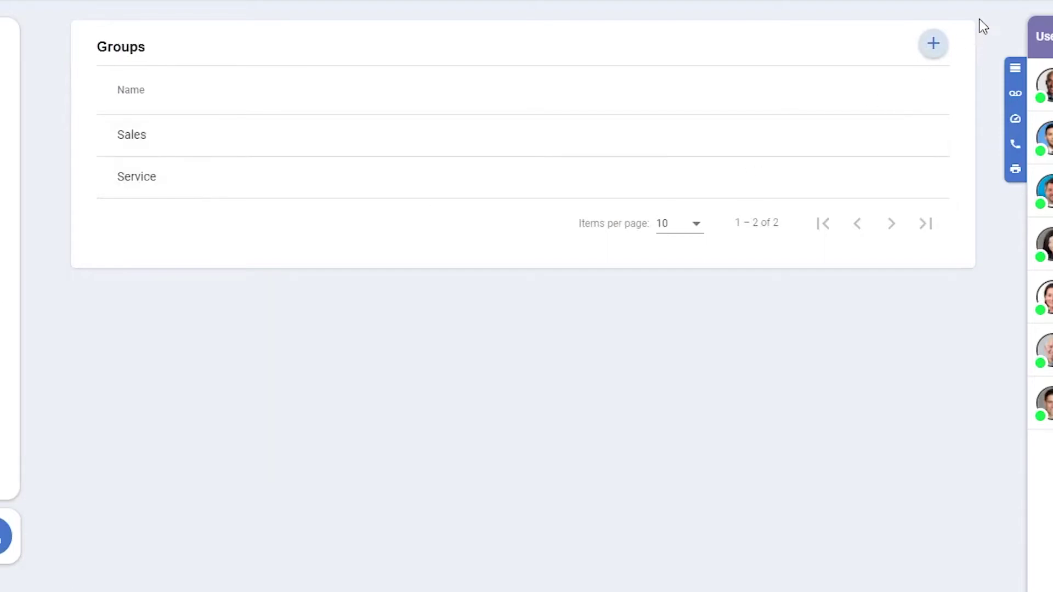
left_click(934, 44)
left_click(416, 359)
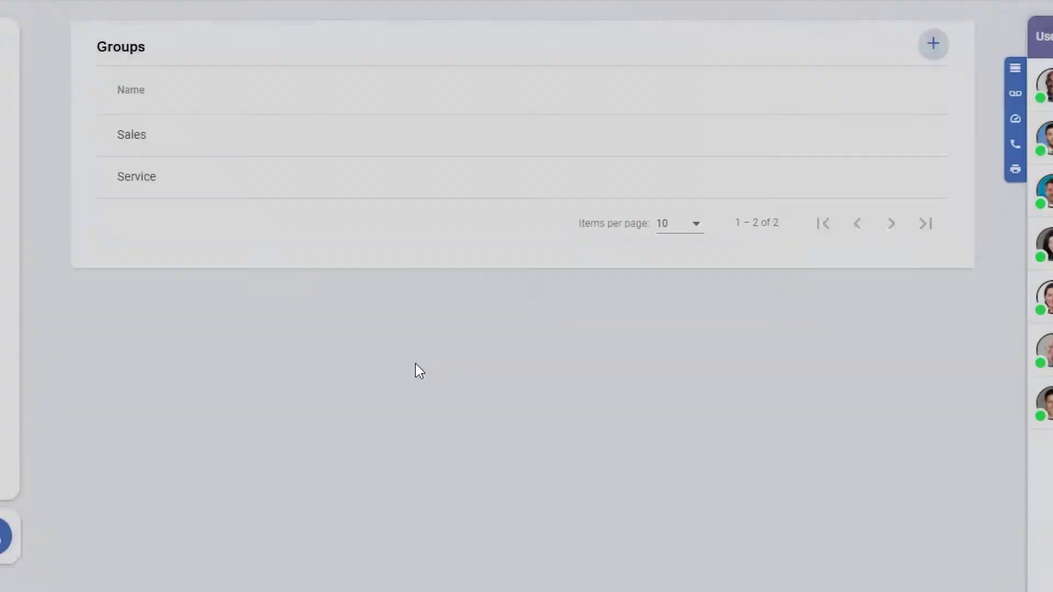
Step: View the first user's details on the Users page, then return to the Users list
mouse_move(11, 235)
left_click(39, 385)
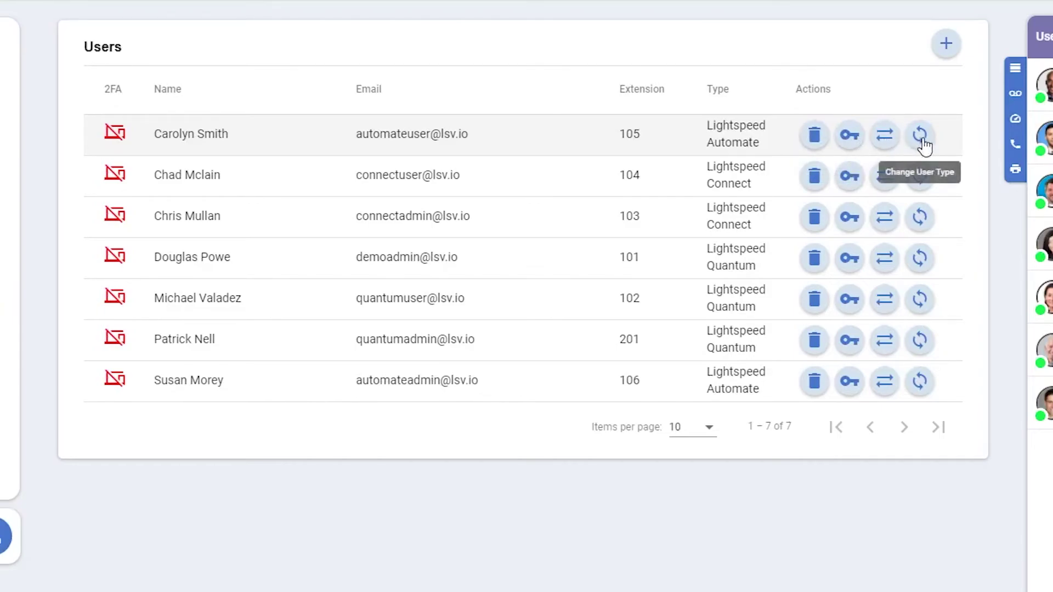
left_click(548, 141)
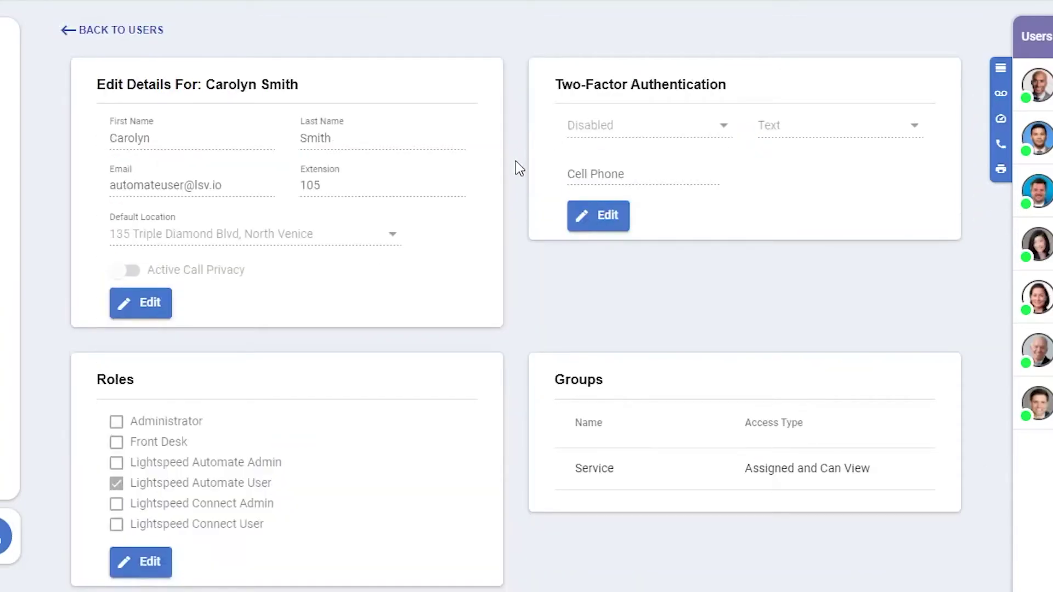
scroll(515, 160, "down", 5)
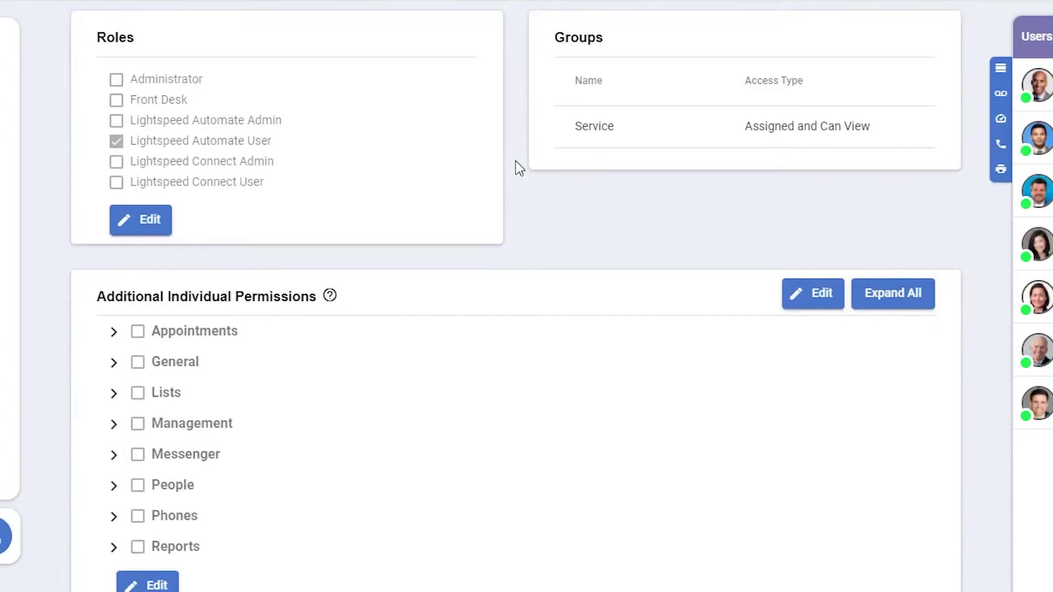
scroll(516, 160, "up", 6)
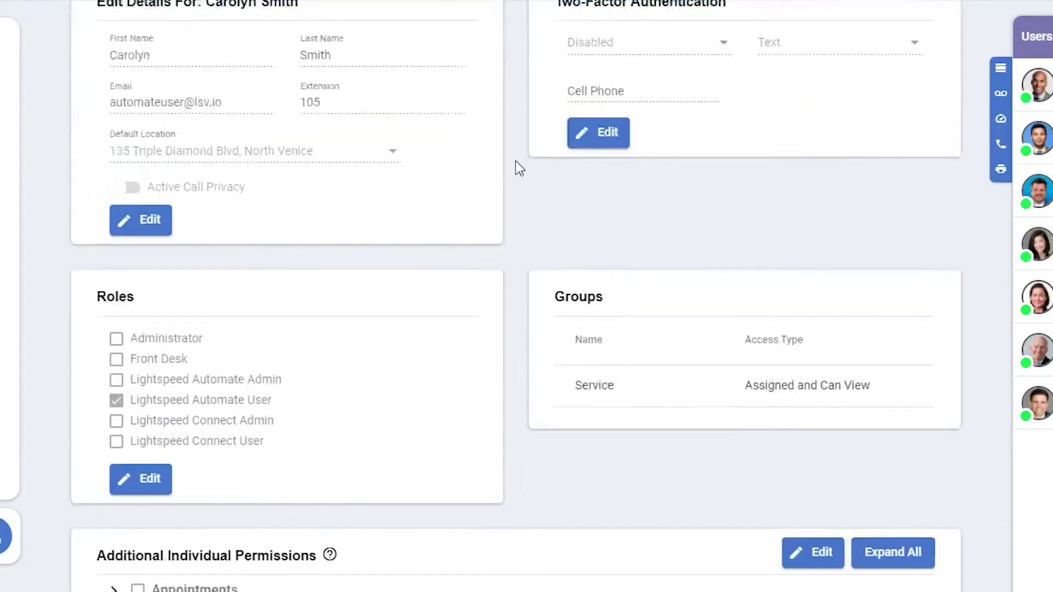
left_click(134, 30)
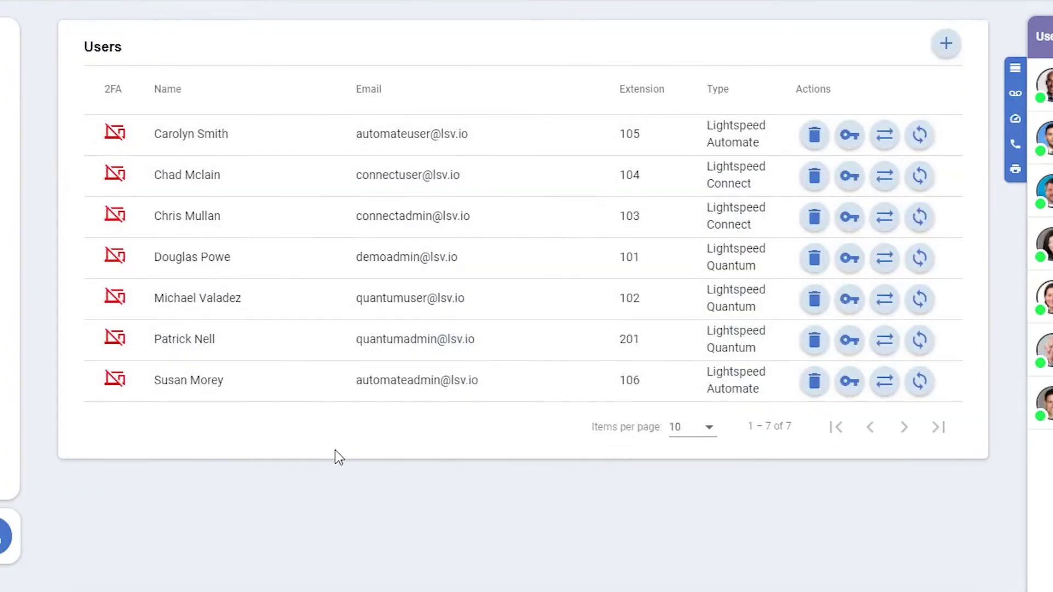
Step: Start a new-user request, look at the user types, and cancel it unsubmitted
left_click(945, 45)
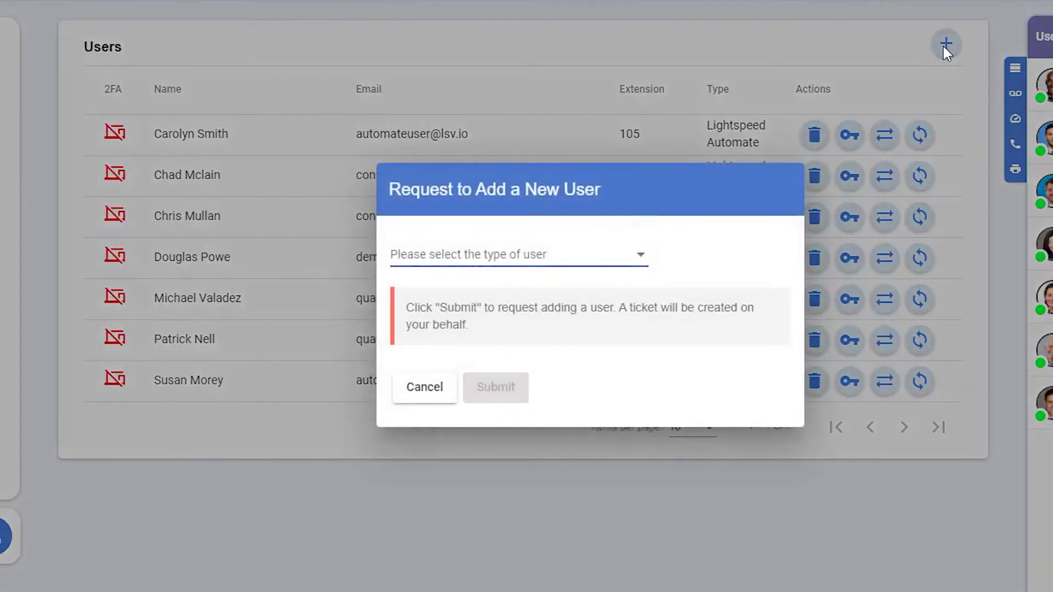
left_click(598, 261)
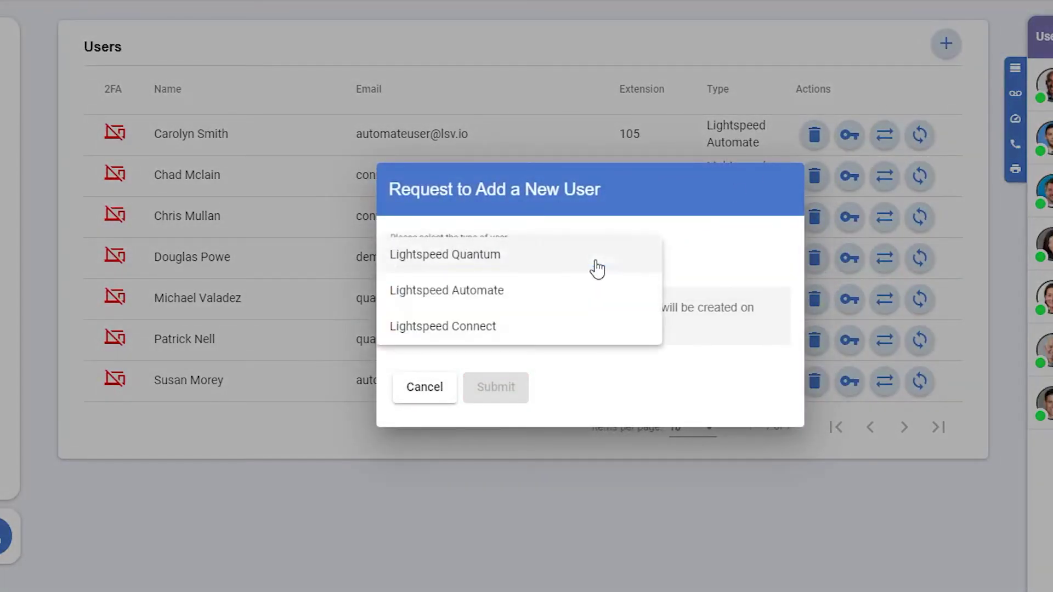
left_click(426, 386)
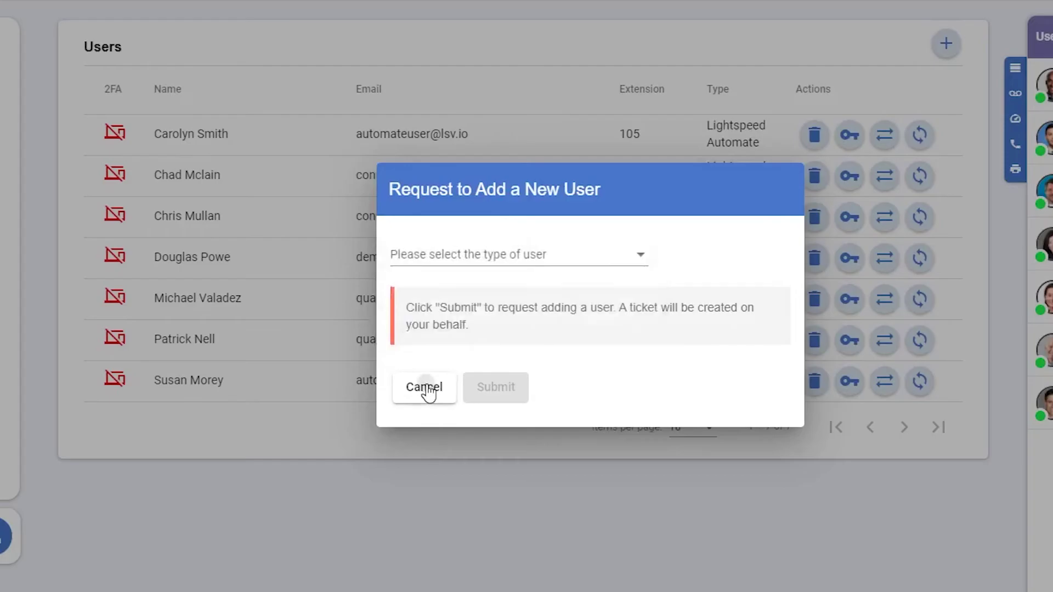
left_click(425, 387)
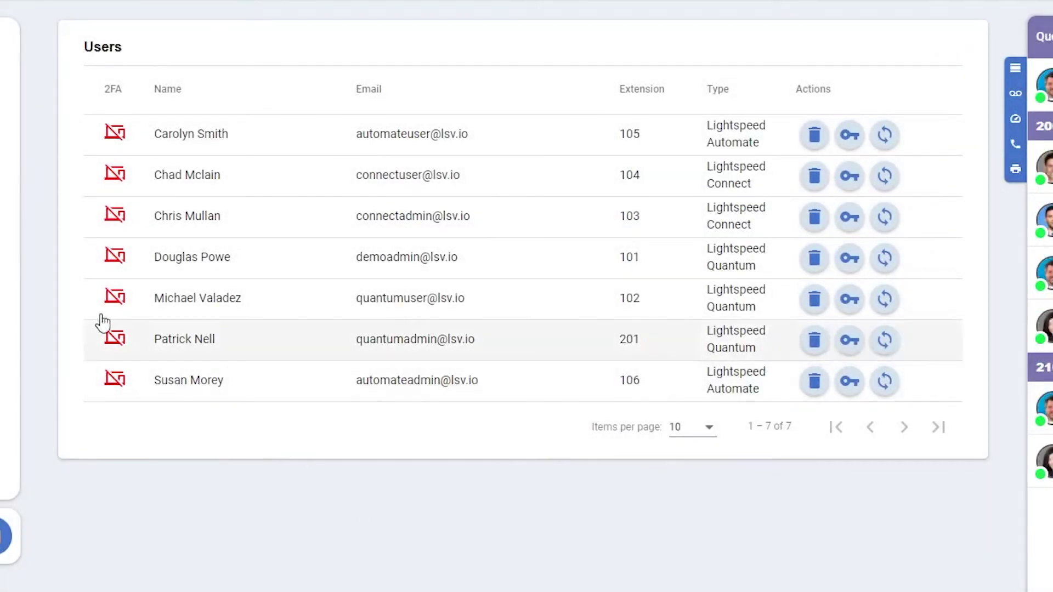
mouse_move(19, 272)
scroll(103, 395, "down", 3)
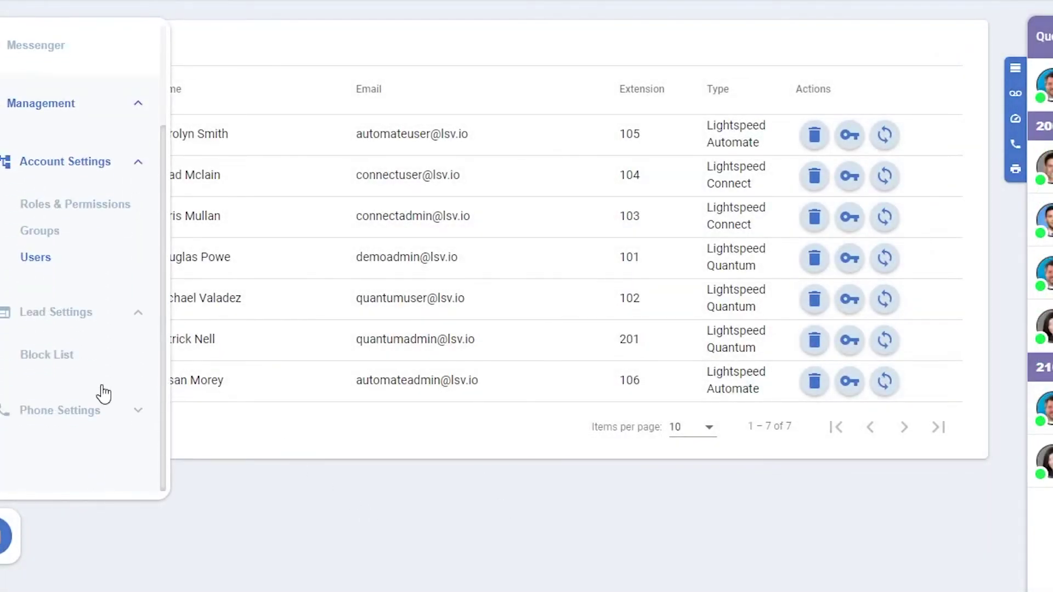
left_click(47, 355)
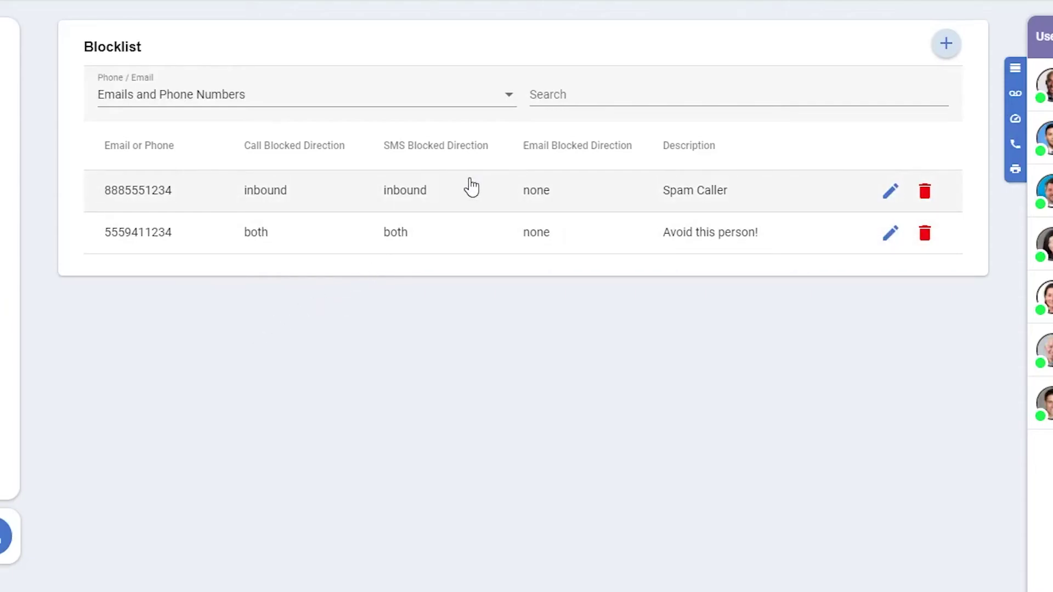
left_click(890, 191)
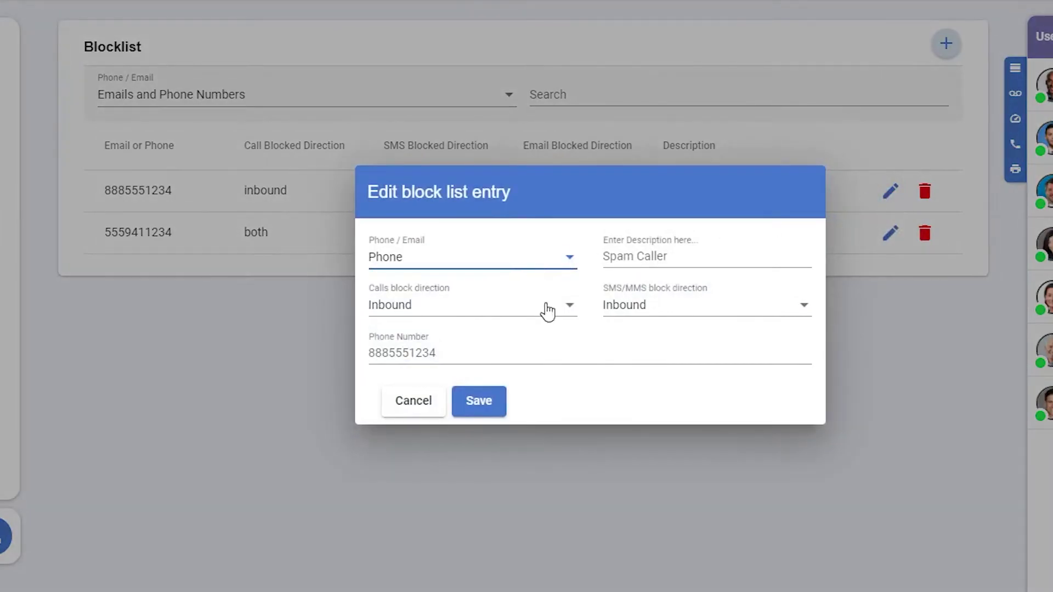
left_click(478, 399)
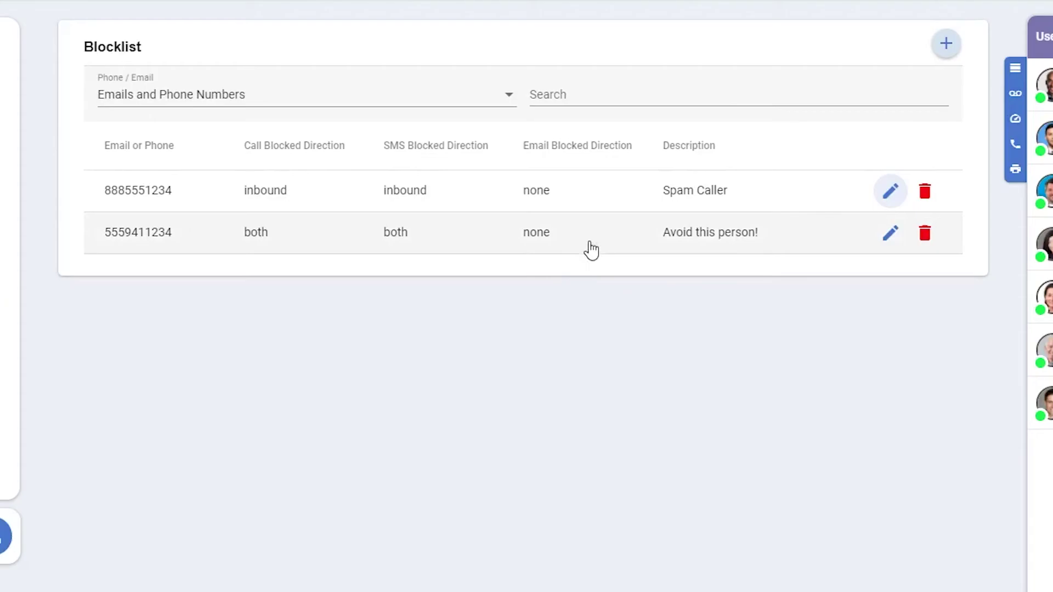
left_click(890, 233)
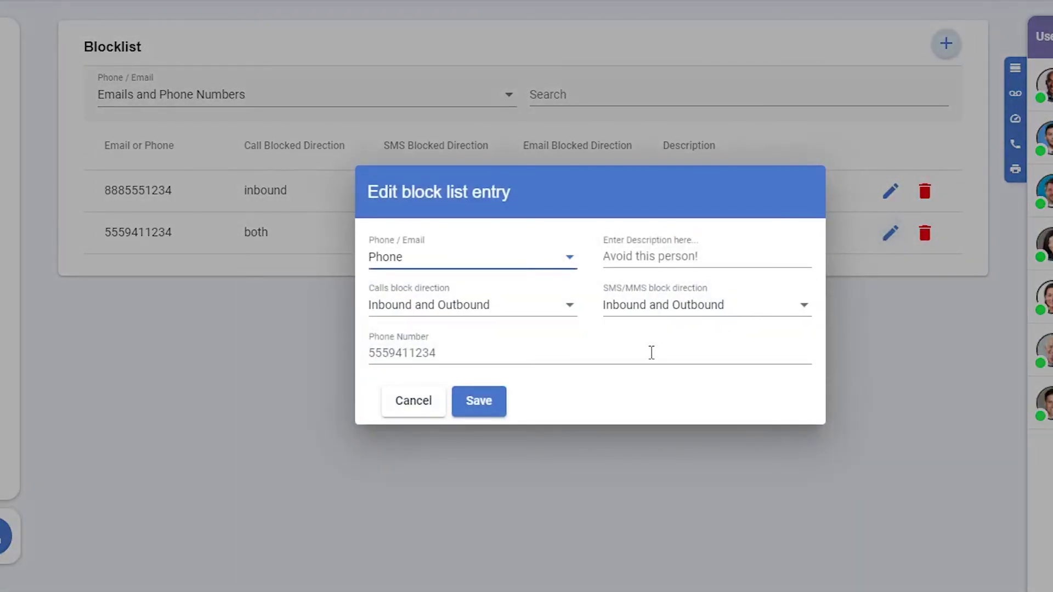
left_click(432, 406)
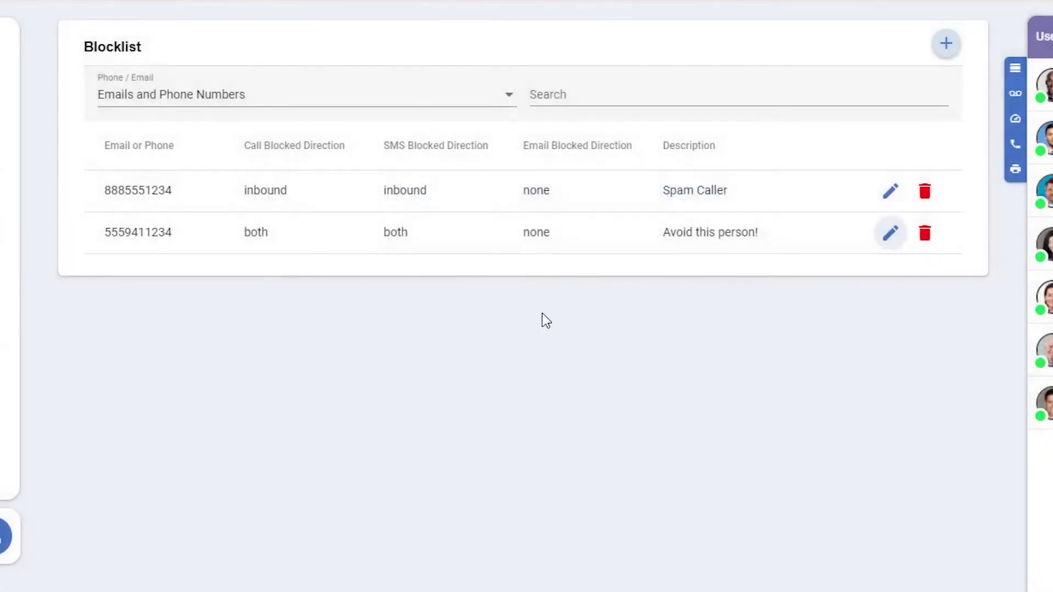
left_click(936, 45)
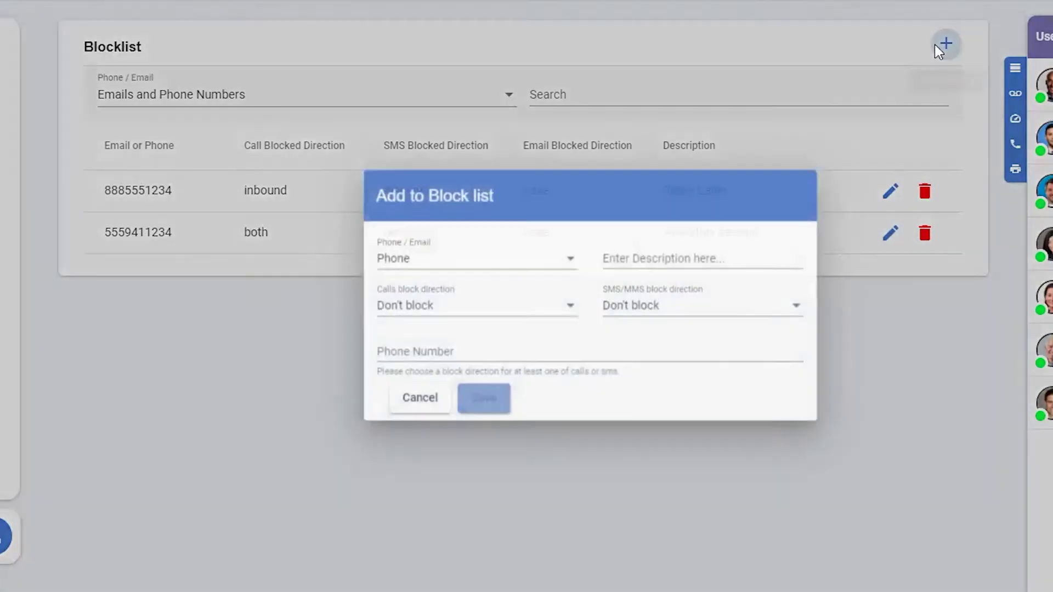
left_click(428, 392)
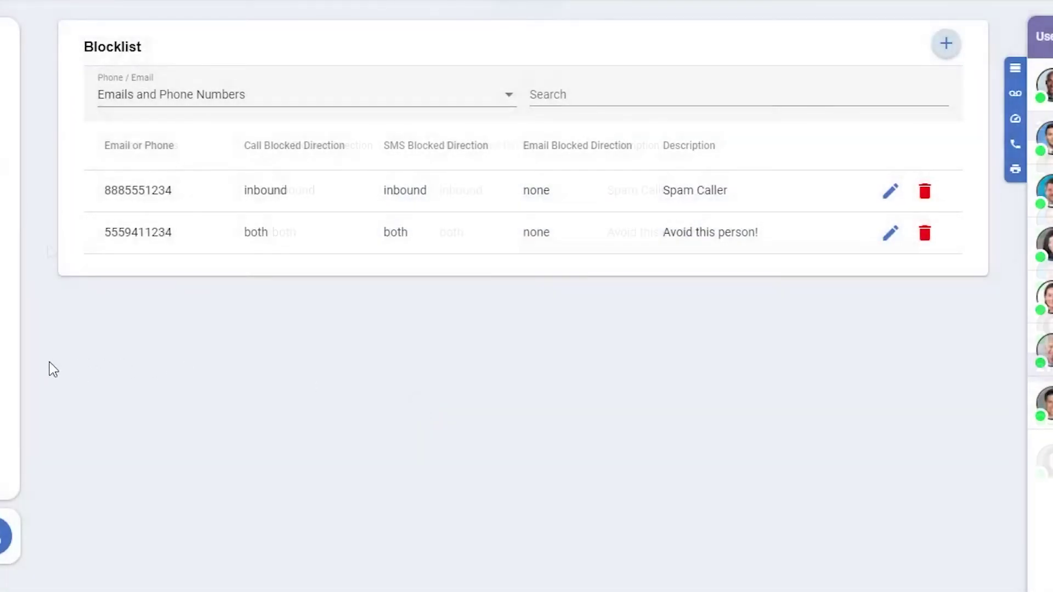
mouse_move(47, 351)
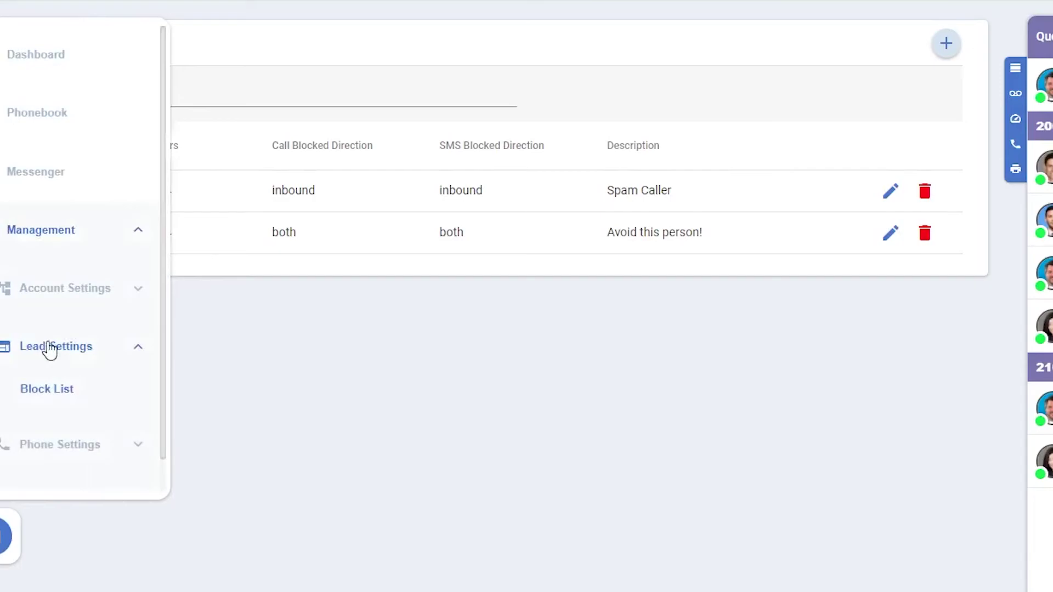
scroll(50, 362, "down", 1)
Step: Open Fax User Management under Phone Settings, keeping the current fax number selected
left_click(57, 417)
scroll(99, 433, "down", 3)
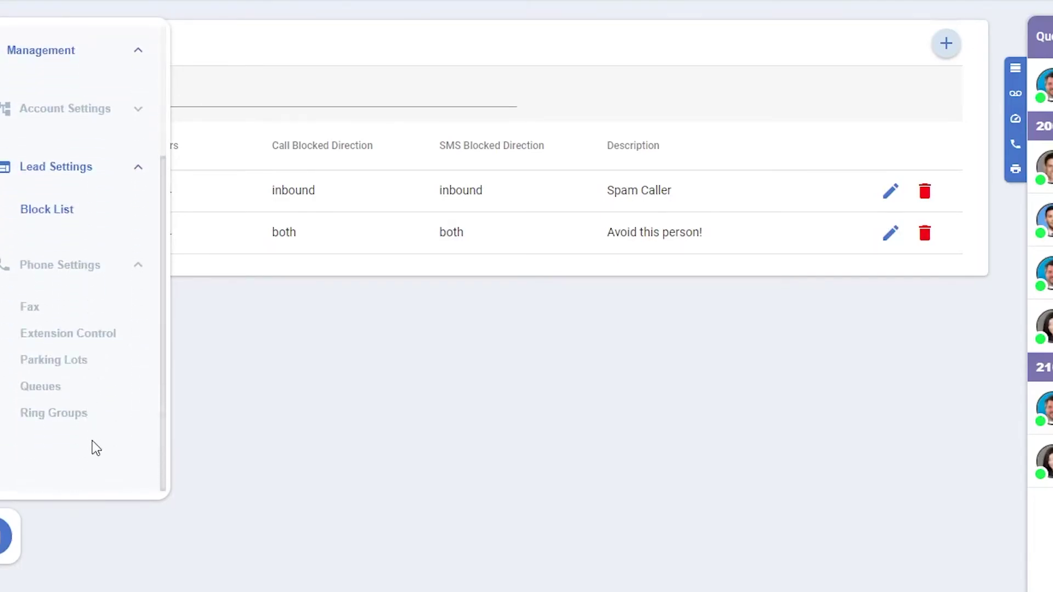
left_click(31, 309)
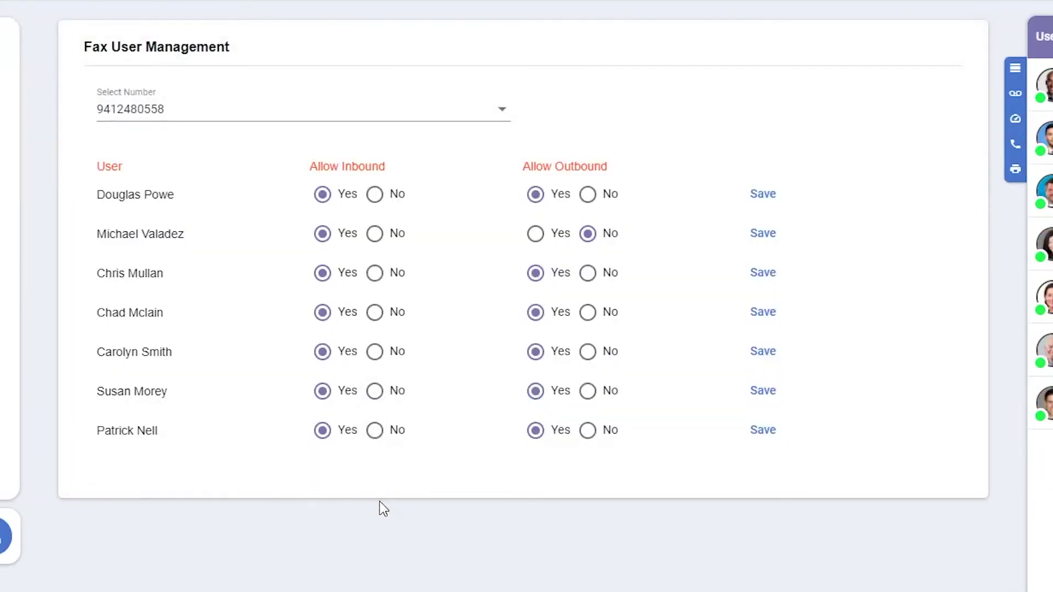
left_click(366, 103)
left_click(365, 102)
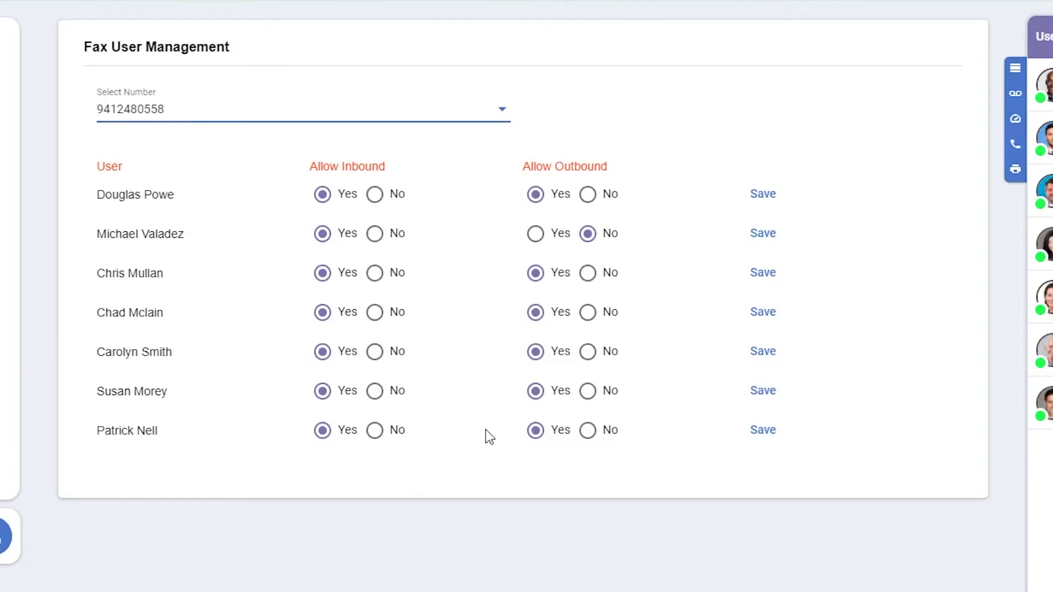
Step: Set the third user's Allow Outbound fax to No and save that row
left_click(588, 273)
left_click(761, 272)
mouse_move(11, 313)
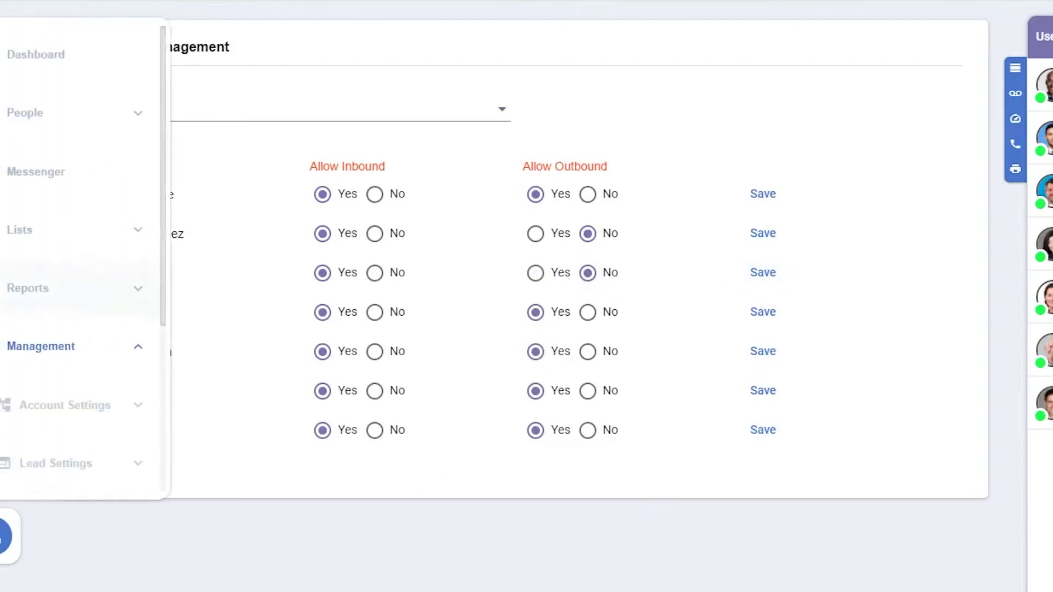
scroll(61, 346, "down", 5)
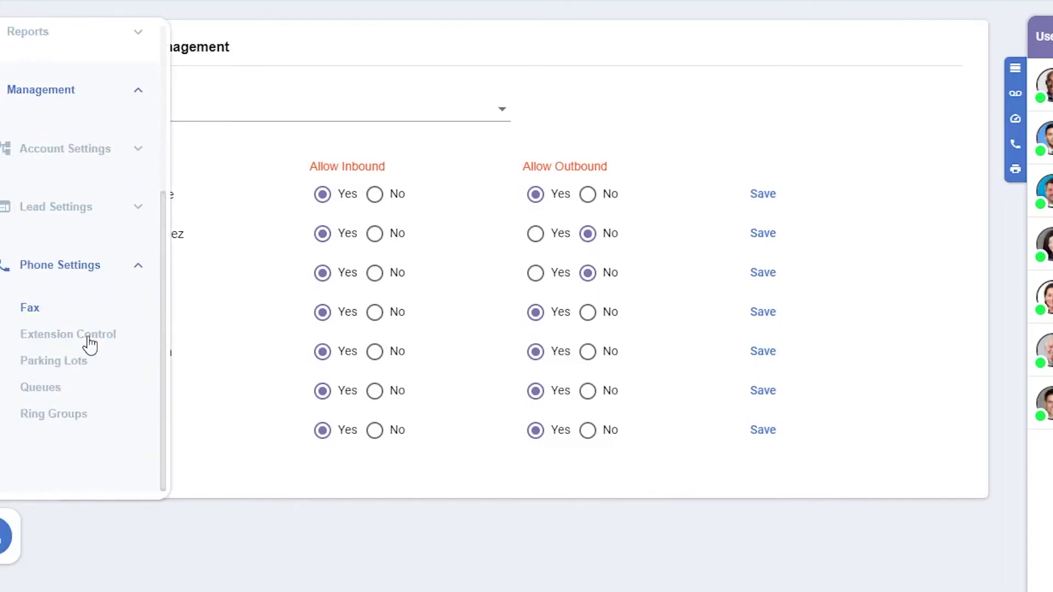
Step: Review extension 101's editable name, caller ID and tooltips in Extension Control, then collapse it unchanged
left_click(85, 337)
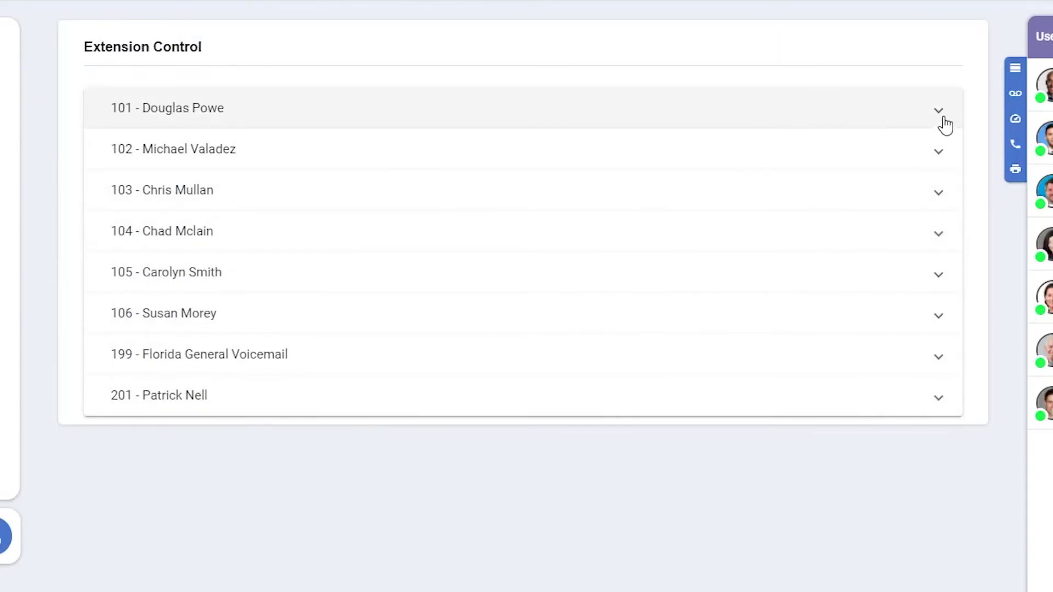
left_click(943, 115)
left_click(161, 351)
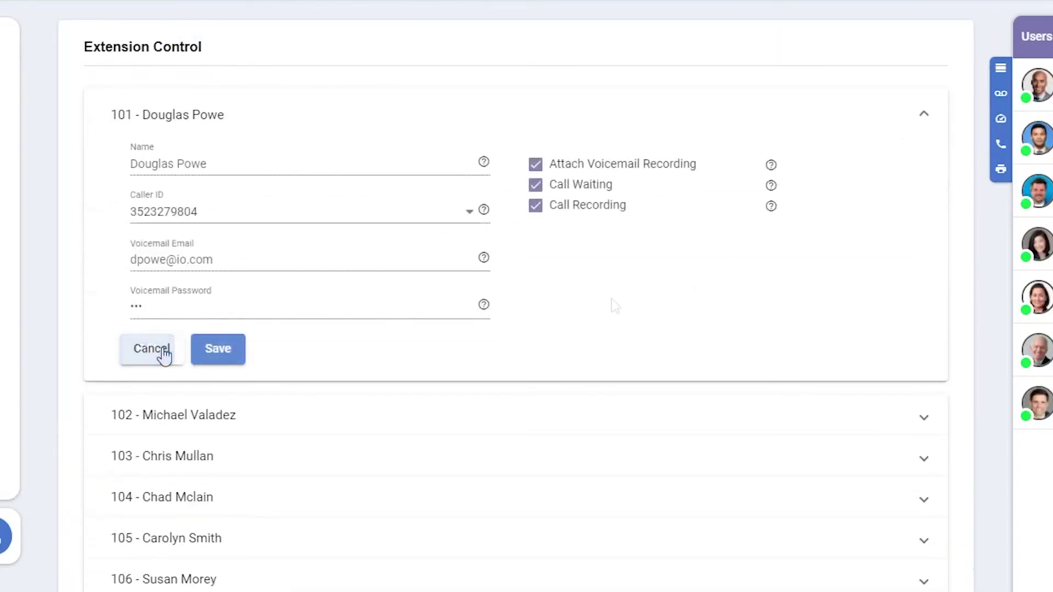
left_click(300, 158)
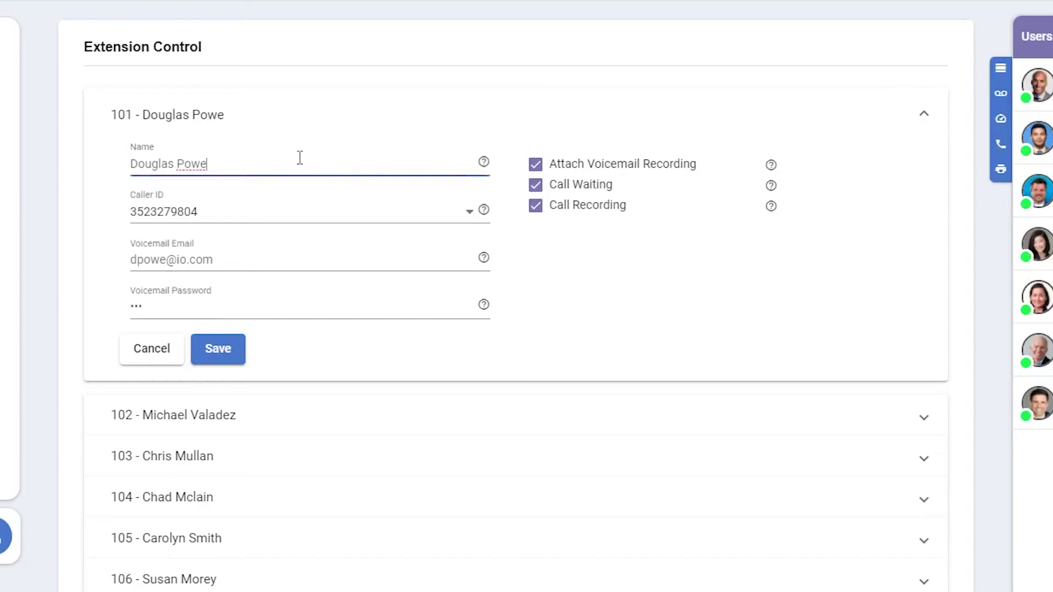
left_click(304, 227)
left_click(303, 227)
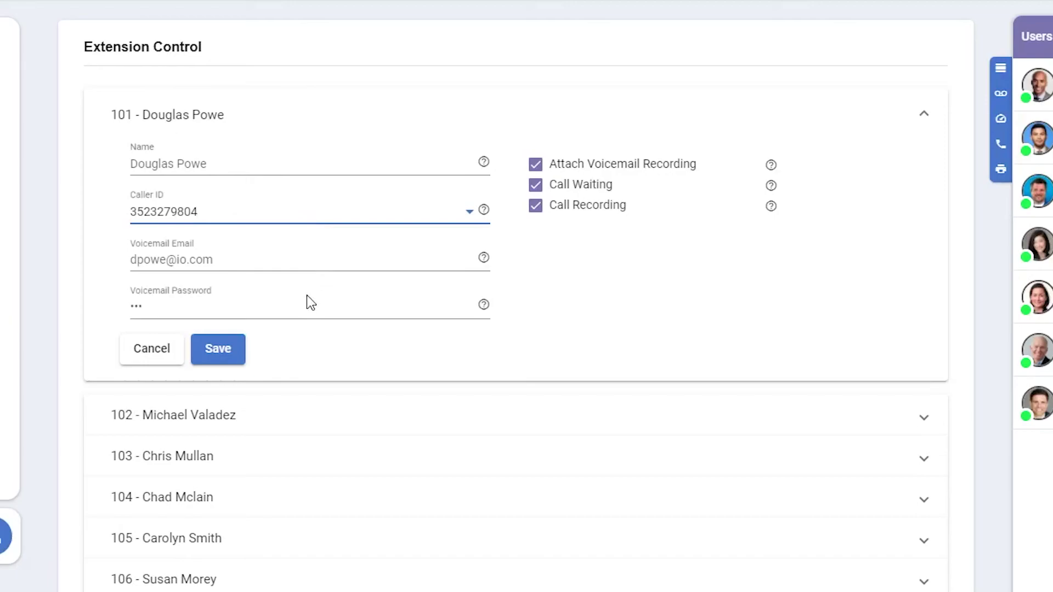
mouse_move(771, 165)
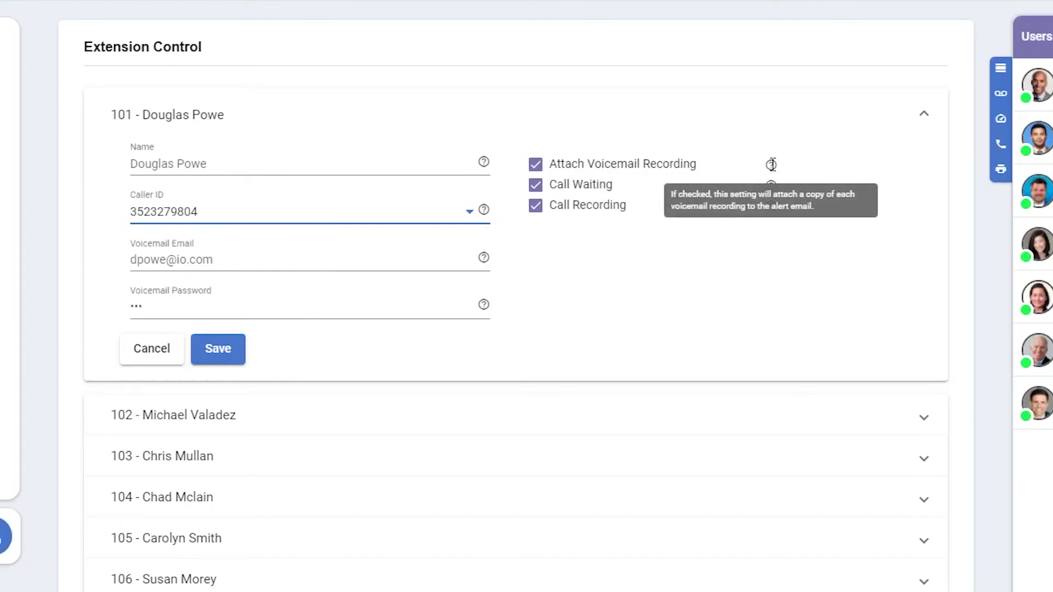
mouse_move(771, 185)
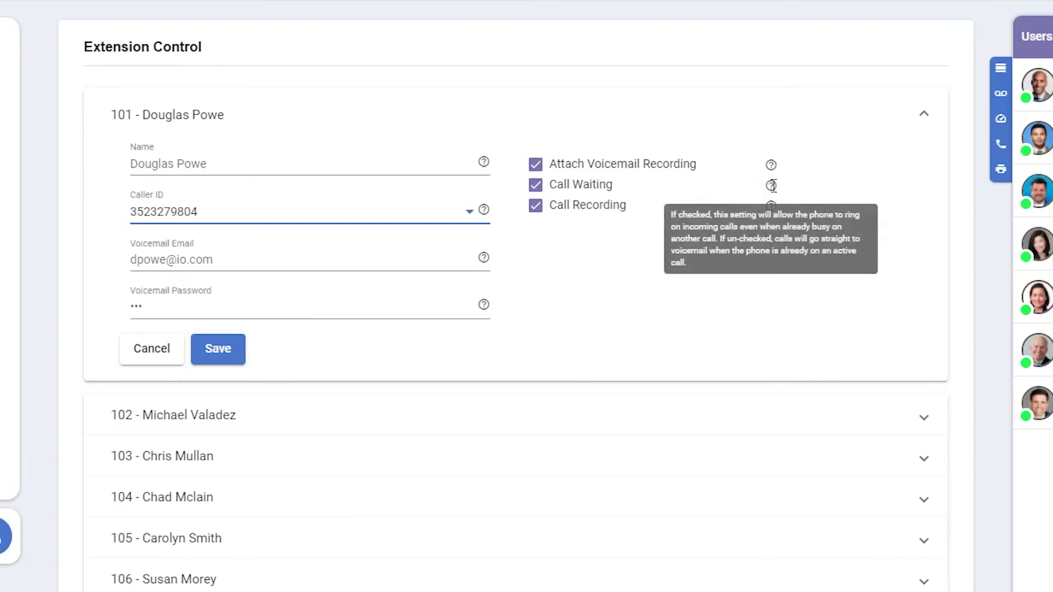
left_click(924, 118)
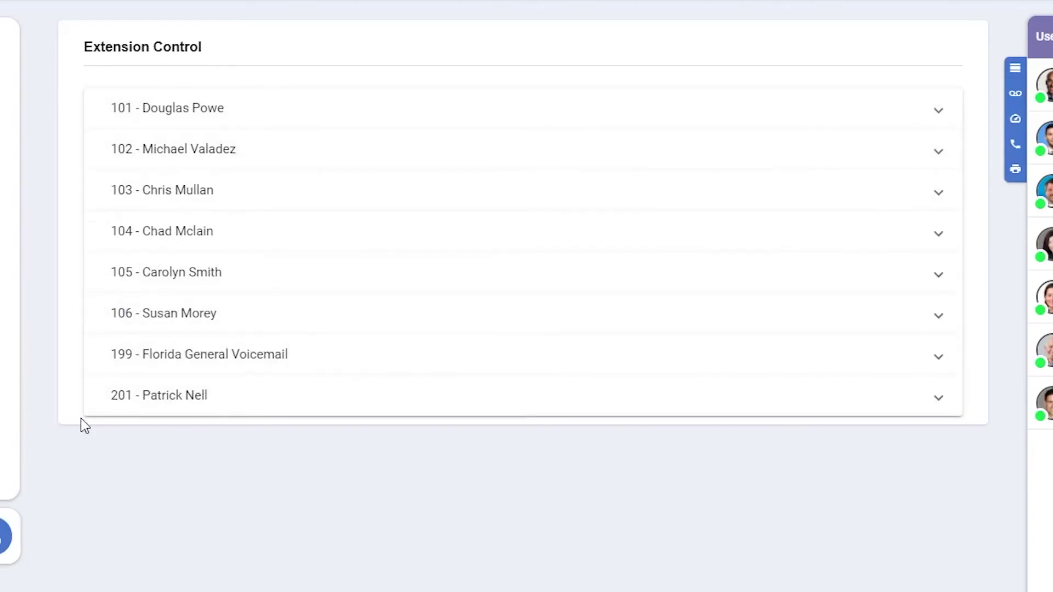
mouse_move(17, 352)
scroll(64, 383, "down", 5)
Step: Open Parking Lots and view the seven users with access to lot 9000
left_click(74, 368)
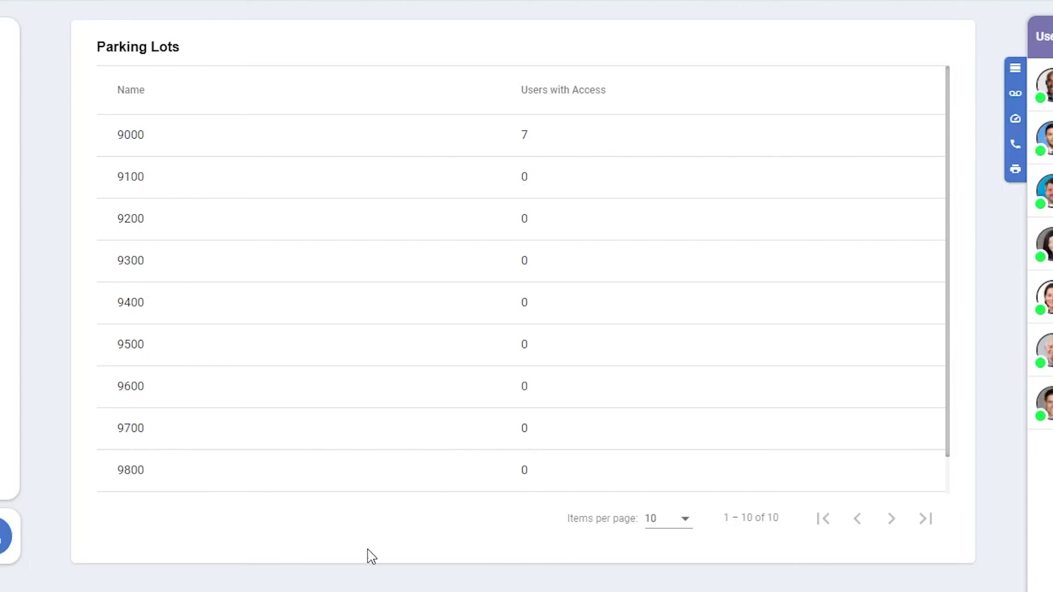
left_click(408, 151)
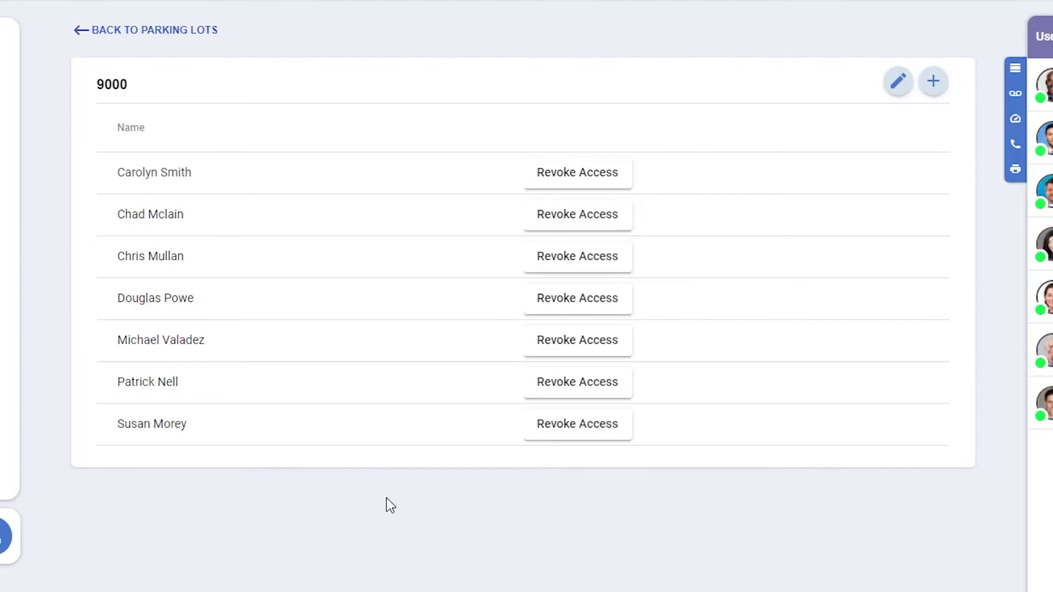
mouse_move(5, 357)
scroll(22, 351, "down", 5)
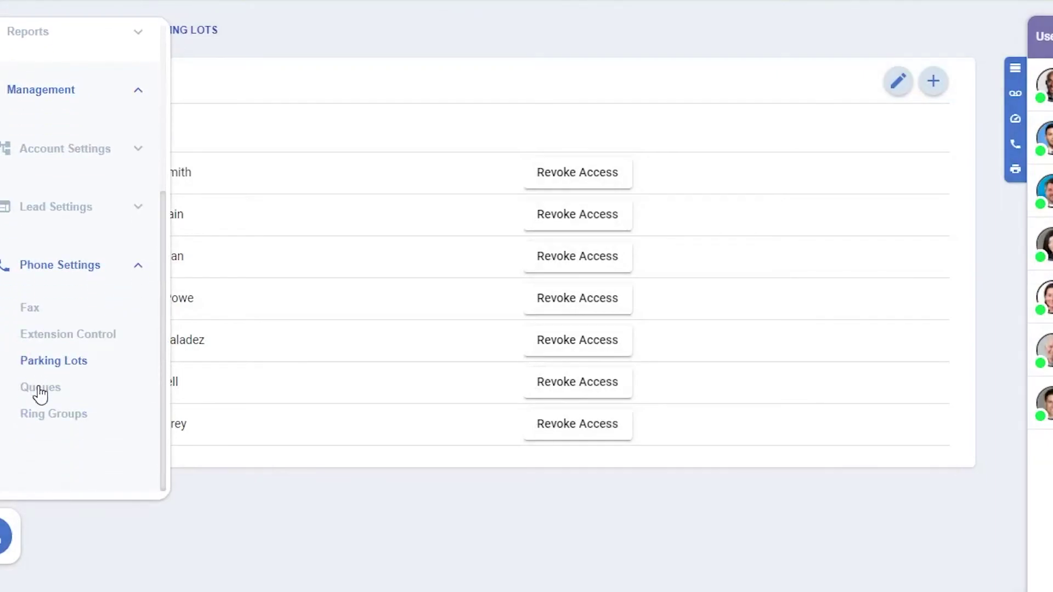
Step: Add the first listed user to the California queue
left_click(38, 389)
left_click(370, 135)
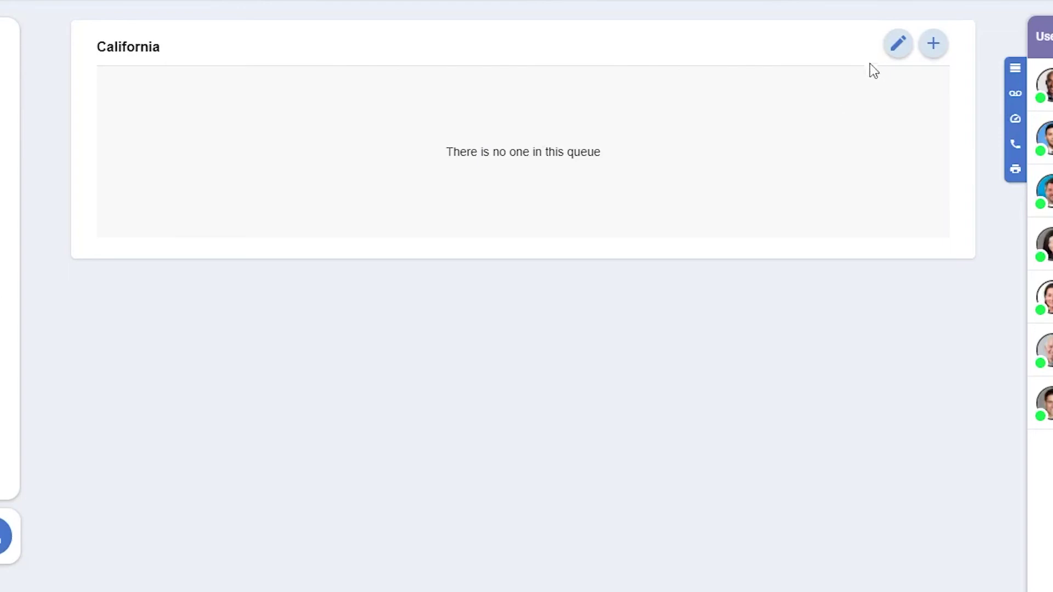
left_click(934, 45)
left_click(562, 280)
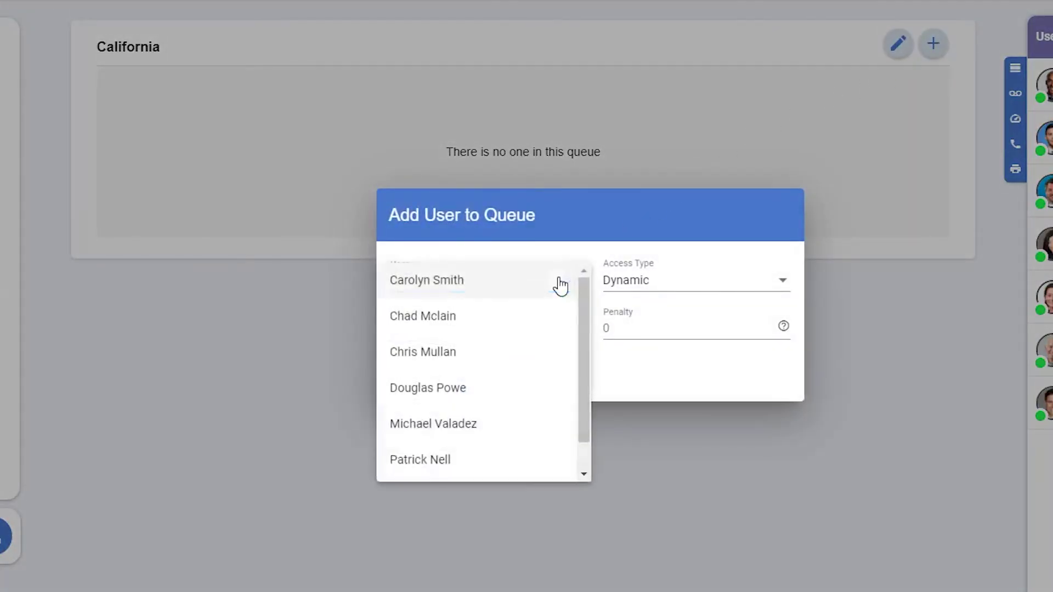
left_click(560, 282)
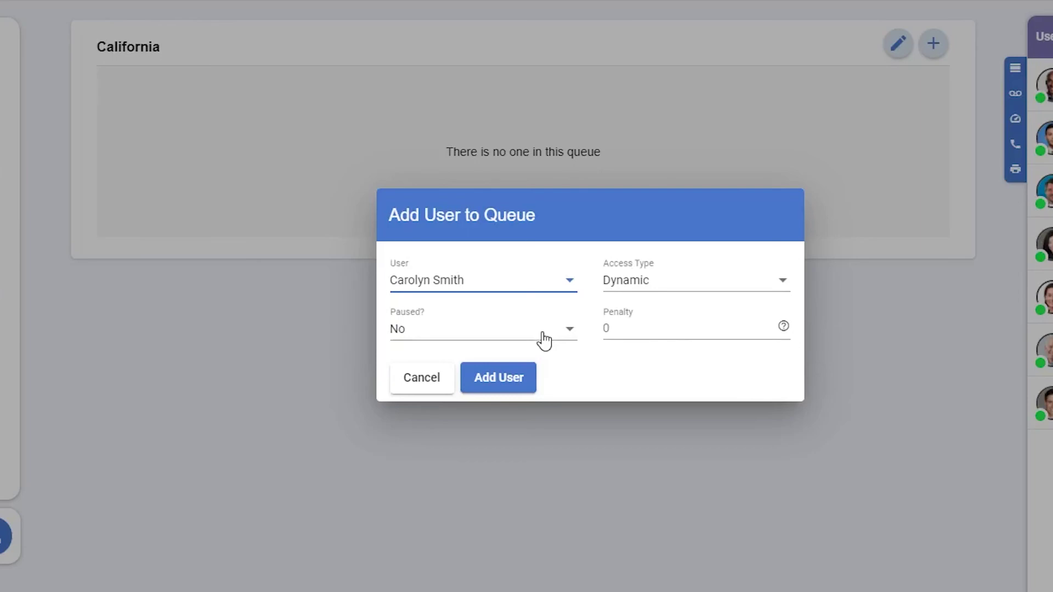
left_click(507, 377)
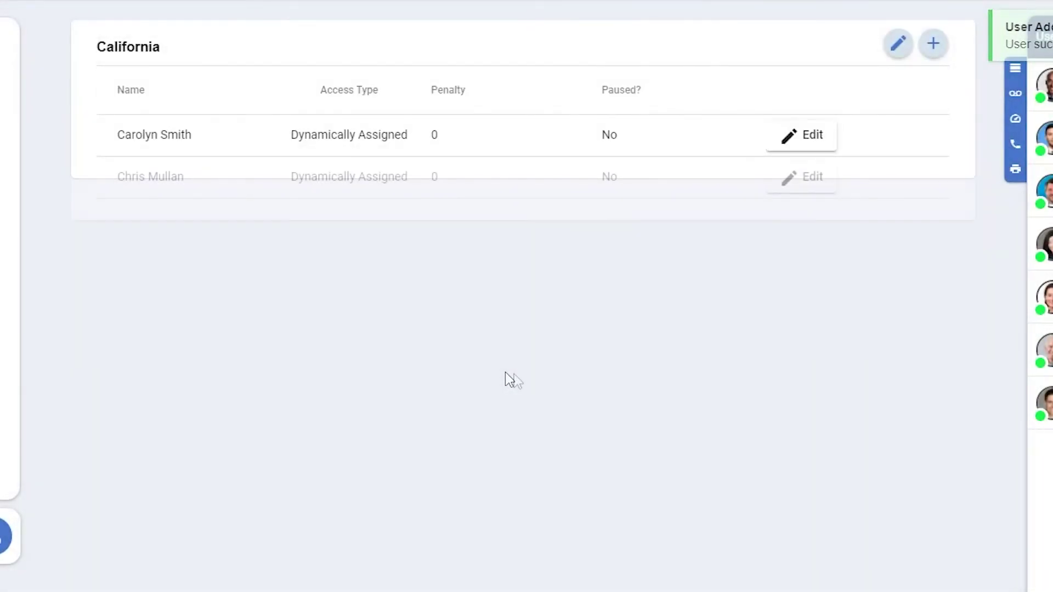
Step: Open ring group 600's editor on the Ring Groups page and cancel without changes
mouse_move(21, 358)
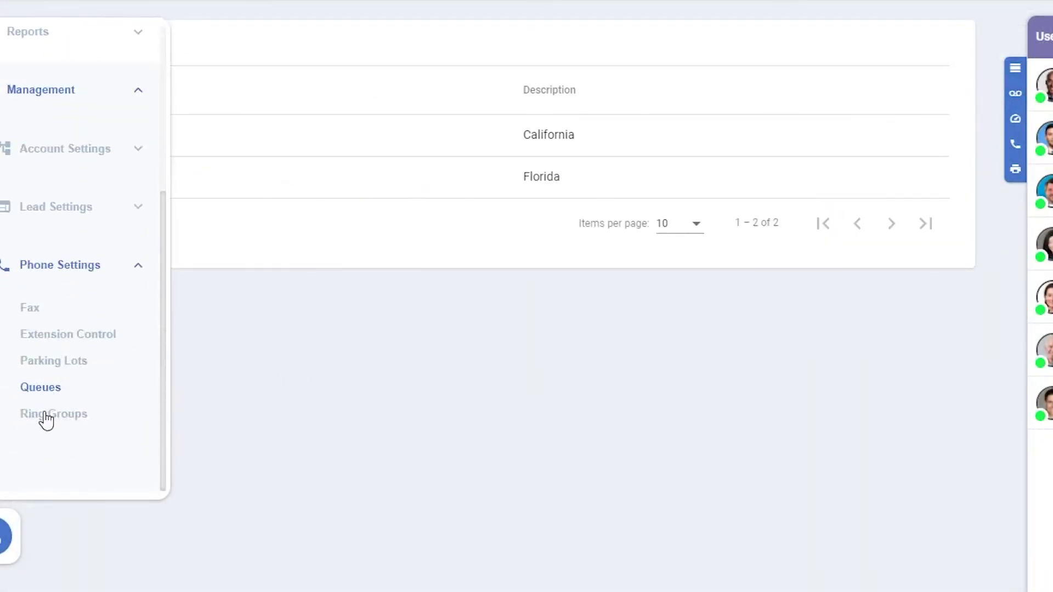
left_click(44, 416)
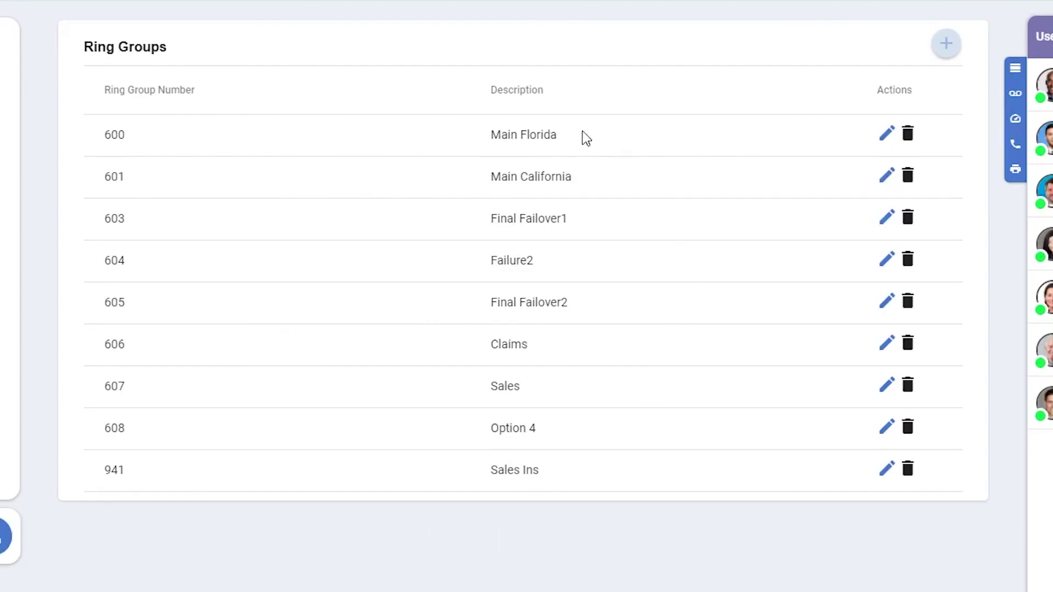
left_click(889, 135)
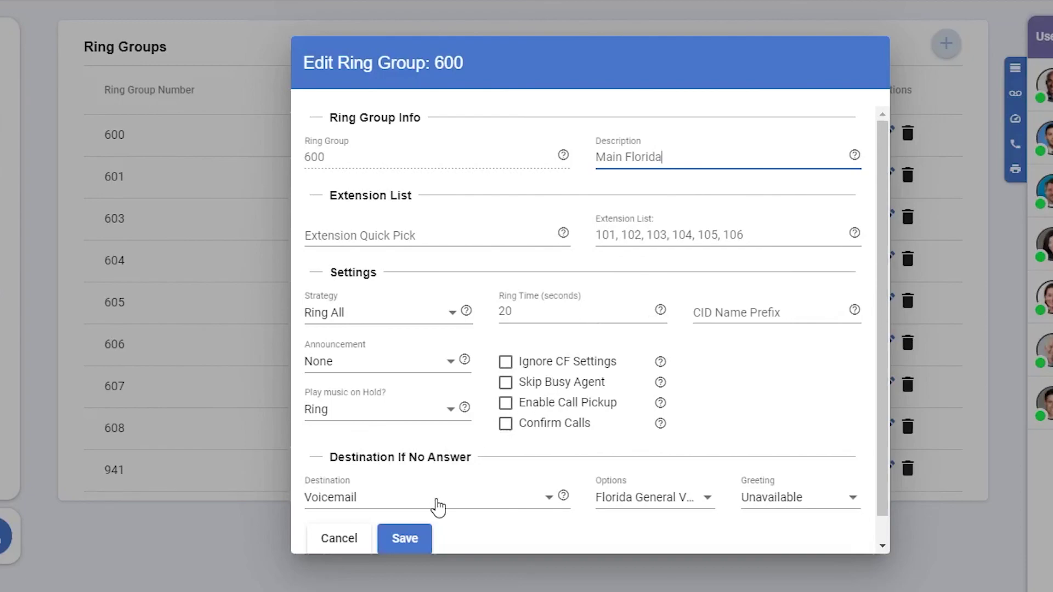
left_click(350, 537)
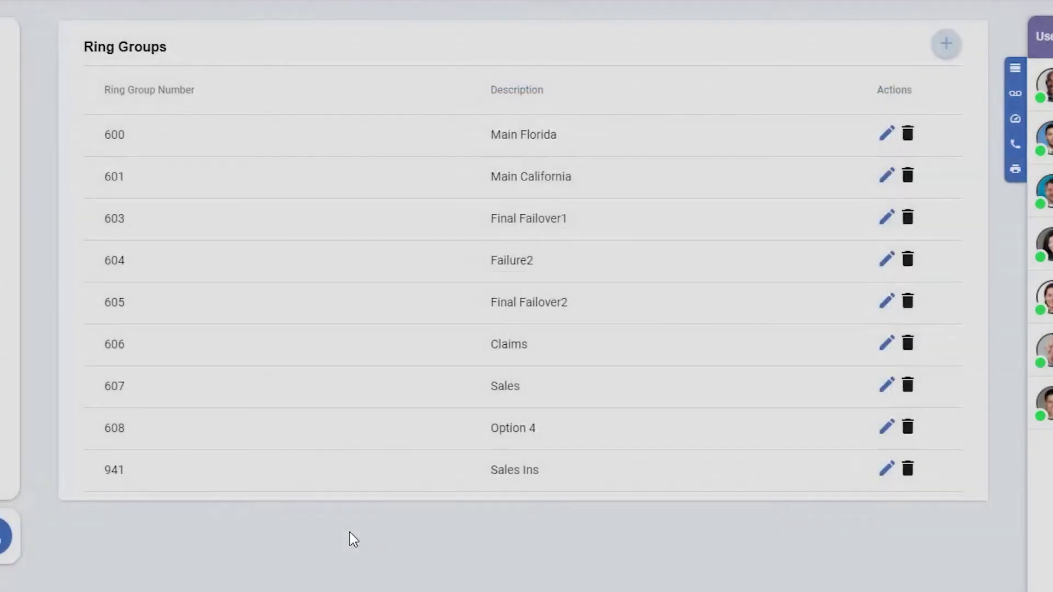